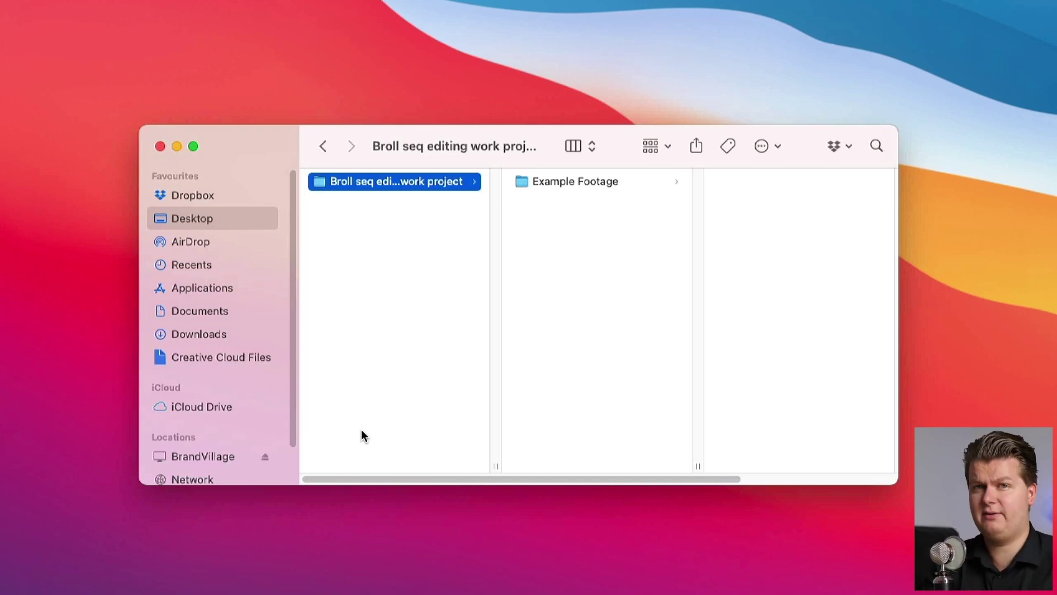
Browse the Example Footage folder and its Audio, GH5 and iPhone subfolders to see how the footage is sorted.
{"action": "key", "text": "Right"}
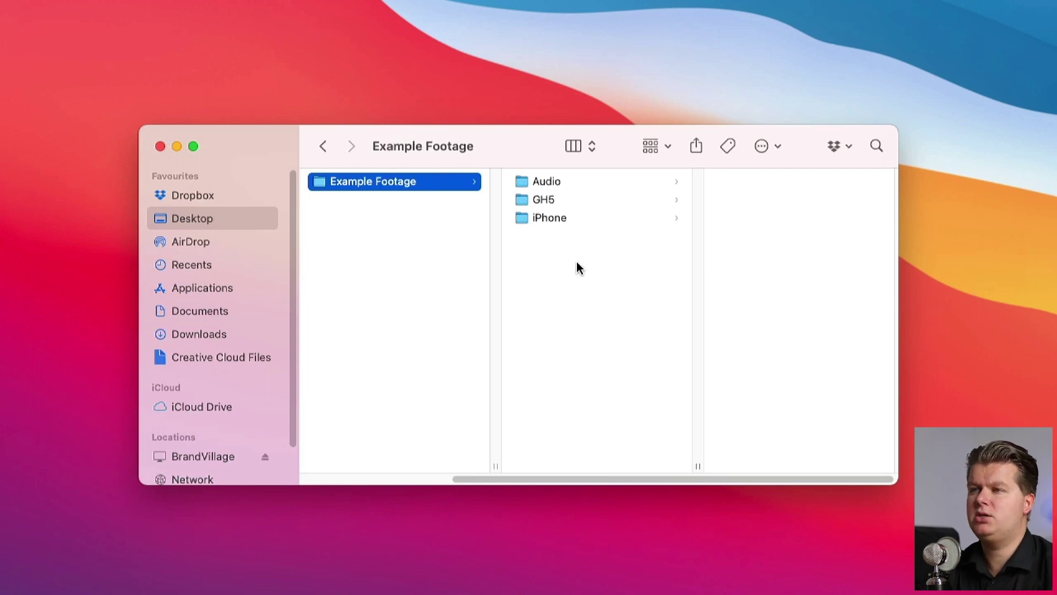
{"action": "left_click_drag", "start_coordinate": [576, 262], "coordinate": [555, 187]}
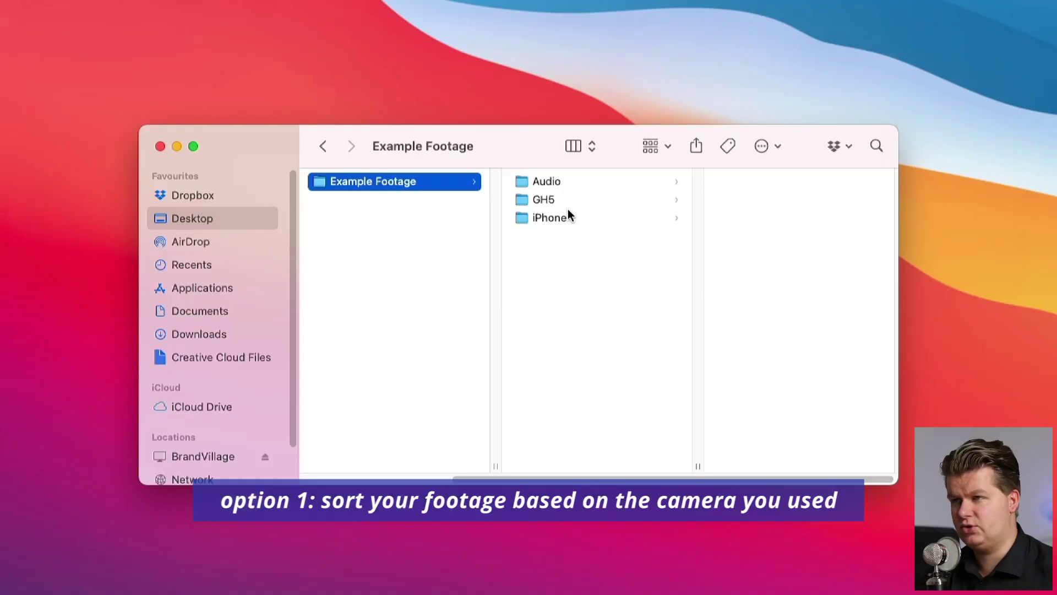
{"action": "left_click", "coordinate": [608, 201]}
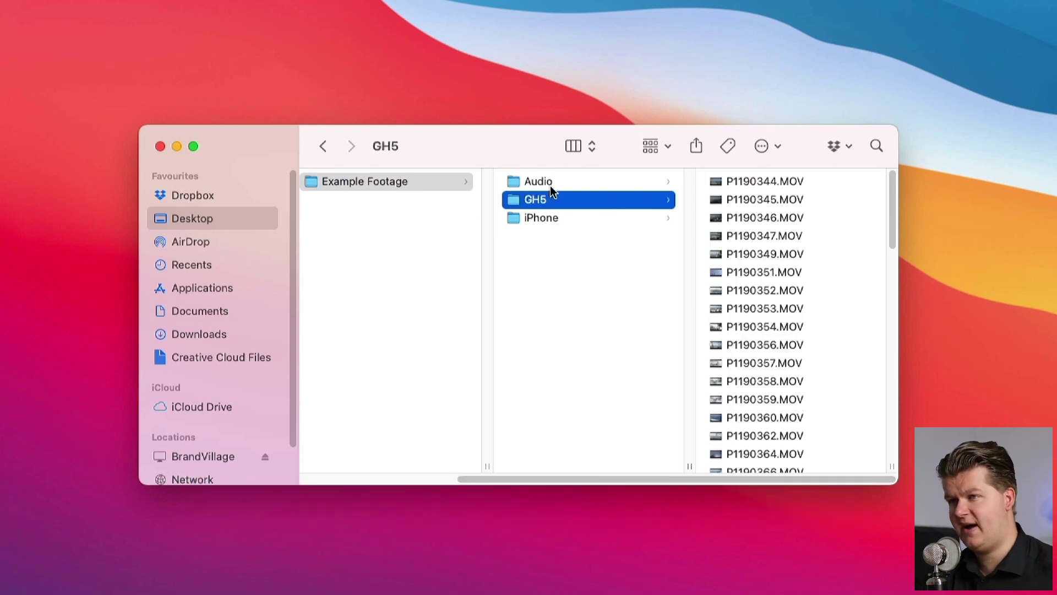
{"action": "left_click", "coordinate": [576, 217]}
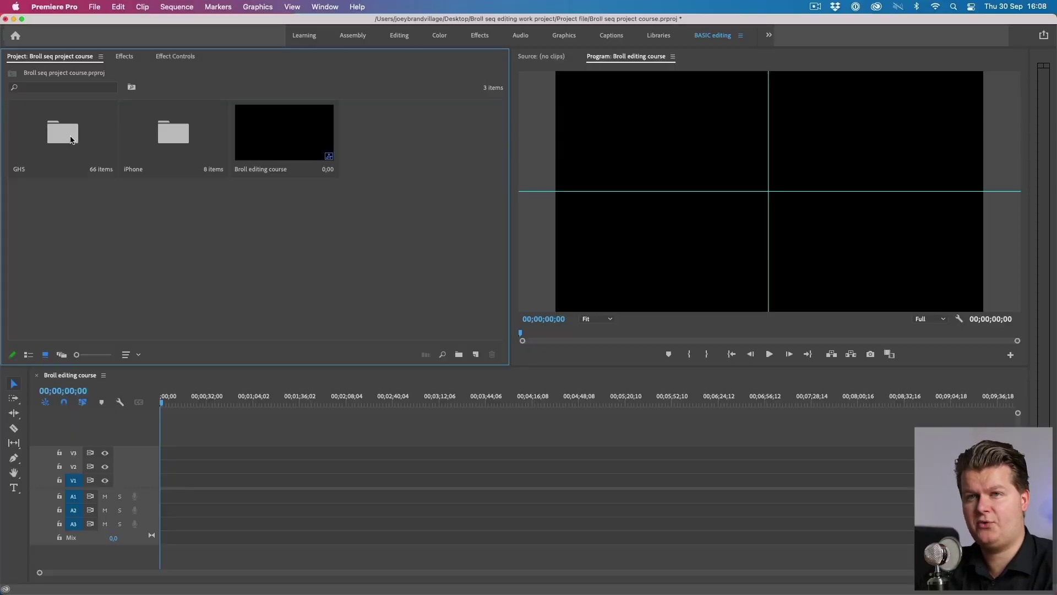
Open the GH5 bin in the Premiere Pro project and play P1190344.MOV in the source monitor.
{"action": "double_click", "coordinate": [71, 140]}
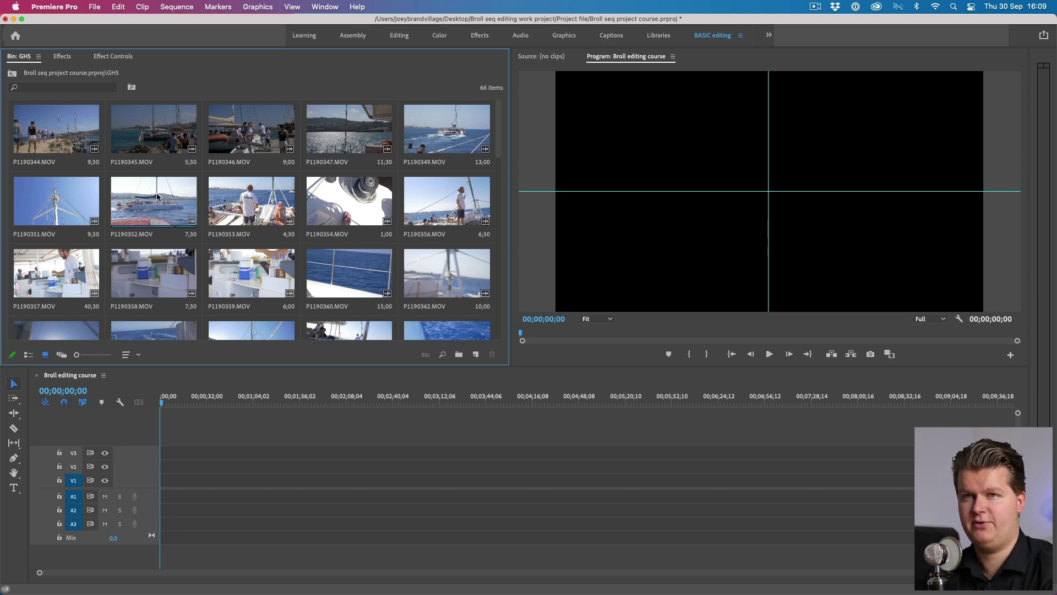
{"action": "double_click", "coordinate": [39, 134]}
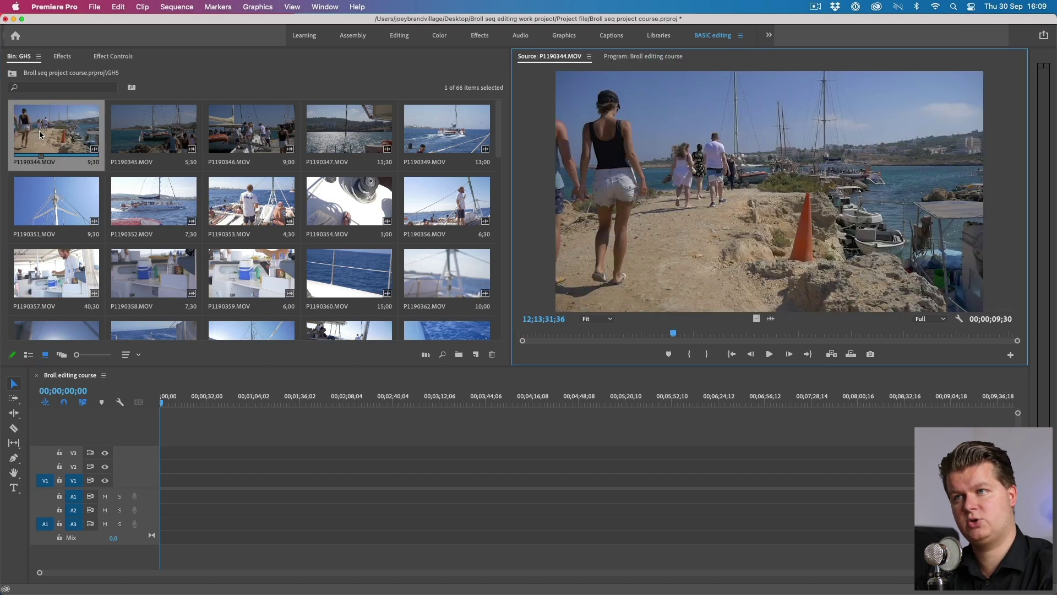
{"action": "key", "text": "space"}
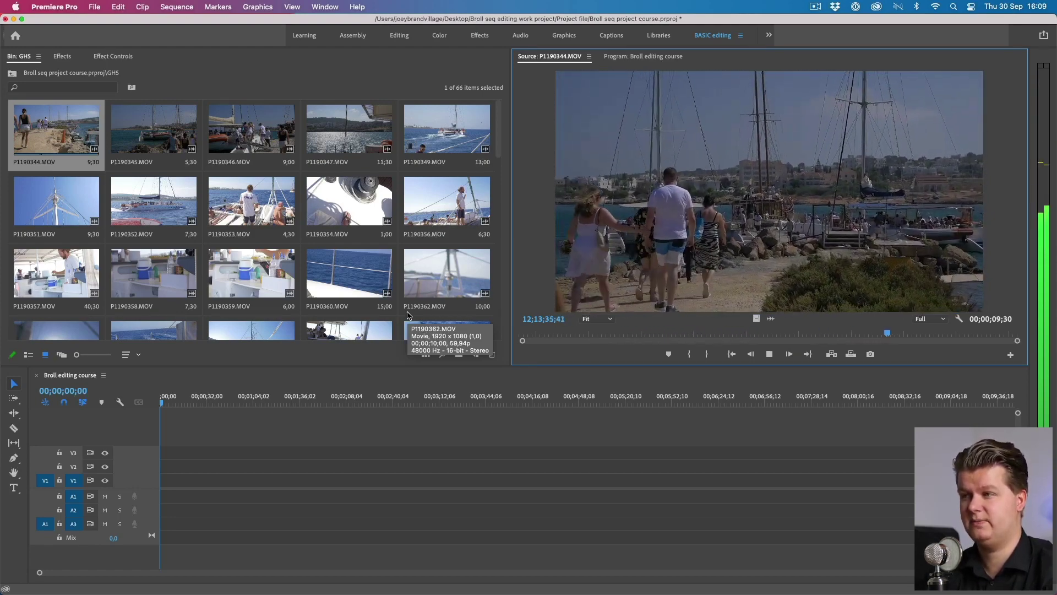
Mark the steady later part of P1190347.MOV as a 4;31 selection and place its video on track V1.
{"action": "double_click", "coordinate": [349, 129]}
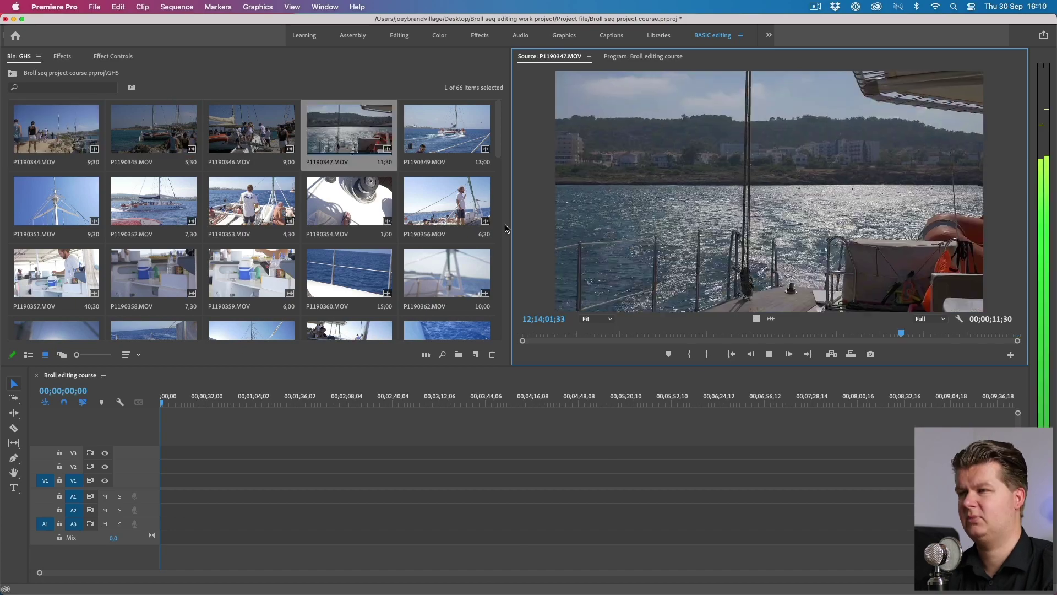
{"action": "left_click", "coordinate": [621, 333]}
{"action": "key", "text": "l"}
{"action": "key", "text": "l"}
{"action": "key", "text": "i"}
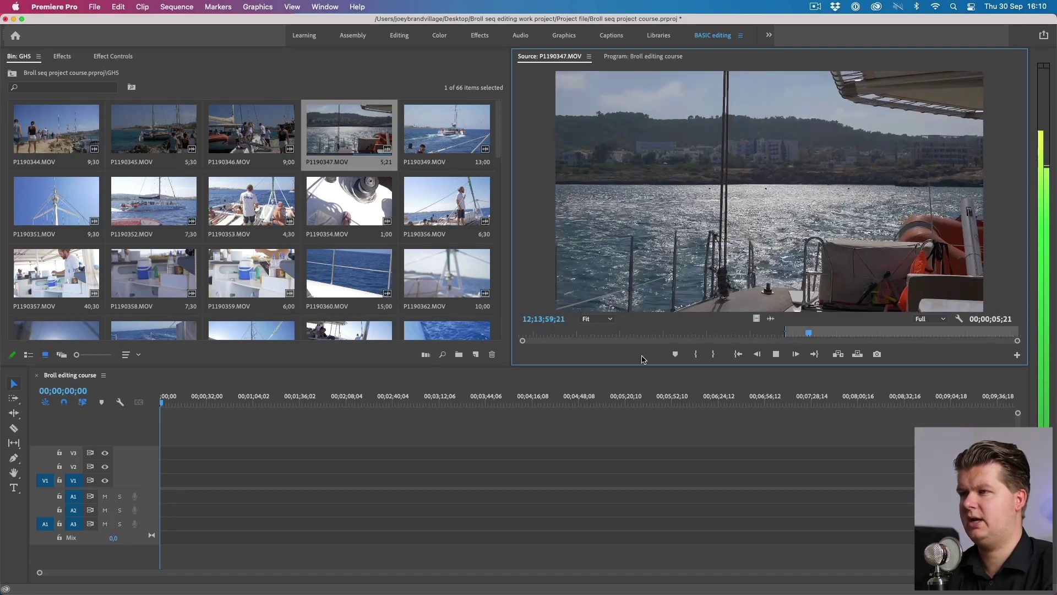
{"action": "key", "text": "k"}
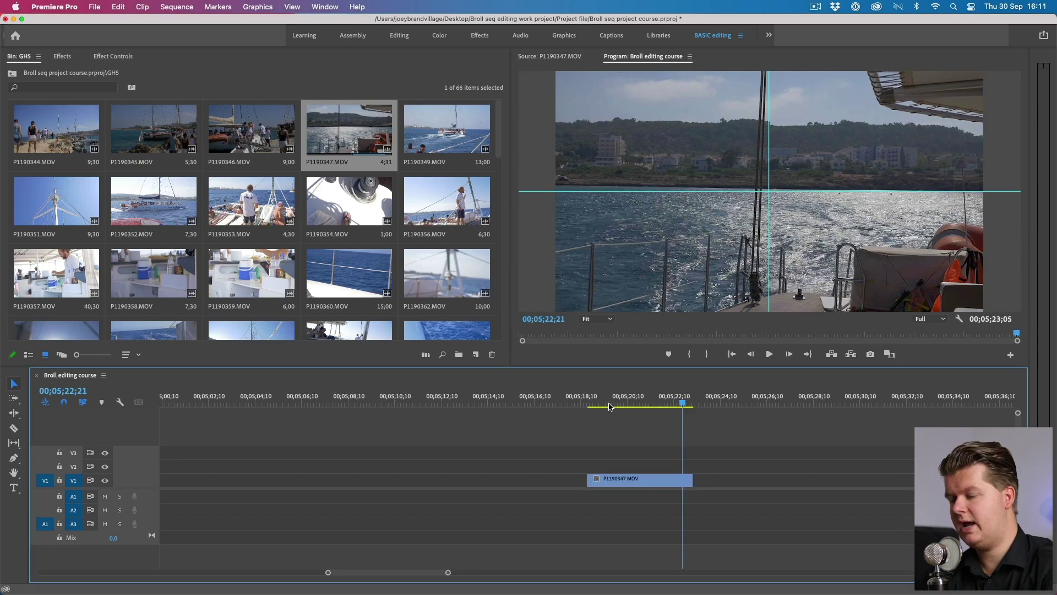
Mark a 2;08 selection near the end of P1190349.MOV and place it on V1 after the first clip, leaving a gap.
{"action": "key", "text": "minus"}
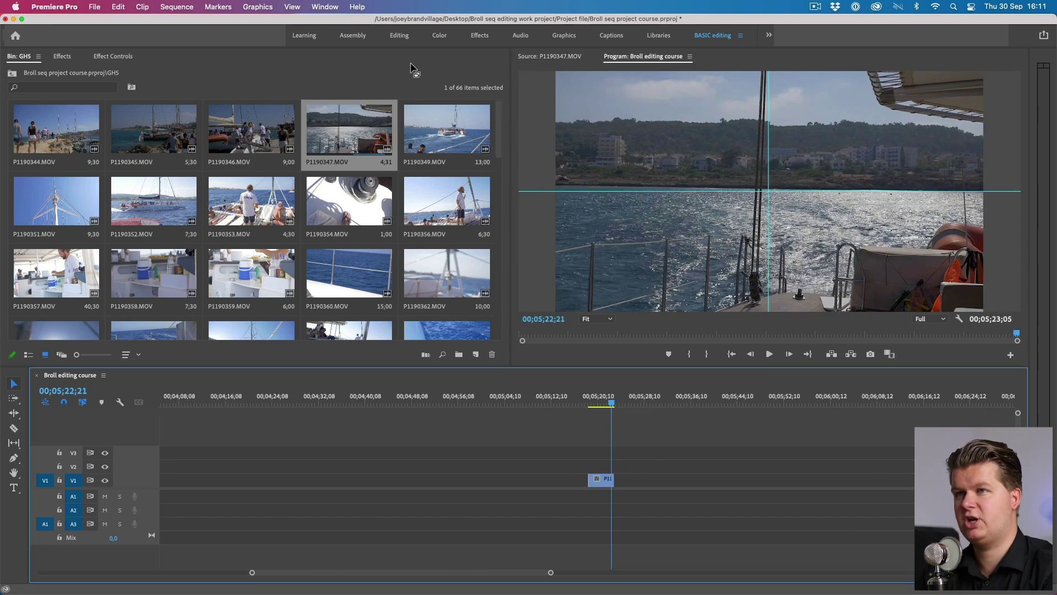
{"action": "double_click", "coordinate": [442, 132]}
{"action": "key", "text": "space"}
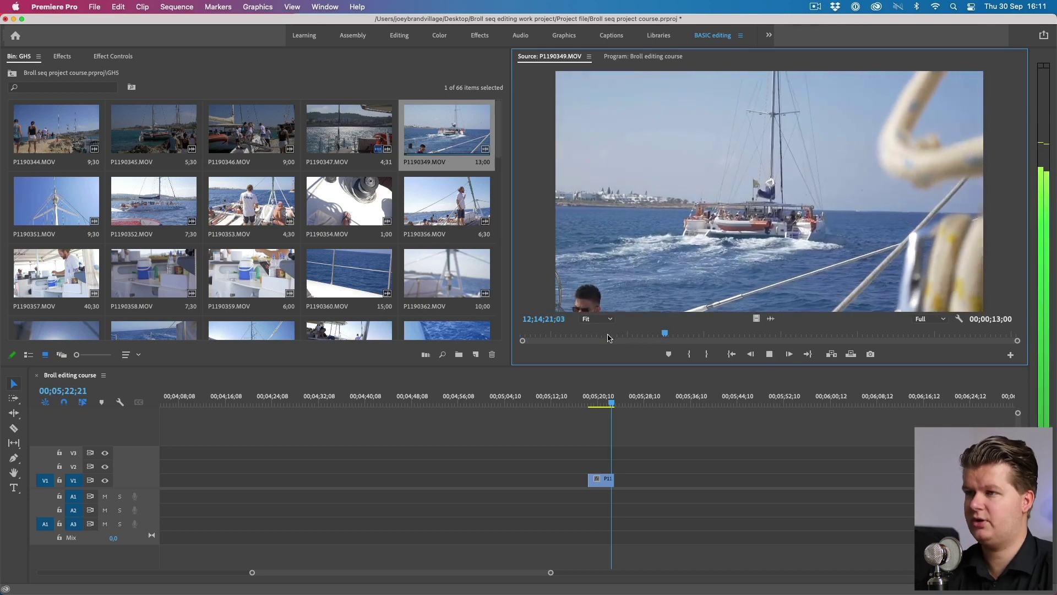
{"action": "left_click", "coordinate": [713, 335]}
{"action": "left_click", "coordinate": [985, 335]}
{"action": "key", "text": "o"}
{"action": "left_click", "coordinate": [902, 334]}
{"action": "key", "text": "i"}
{"action": "key", "text": "space"}
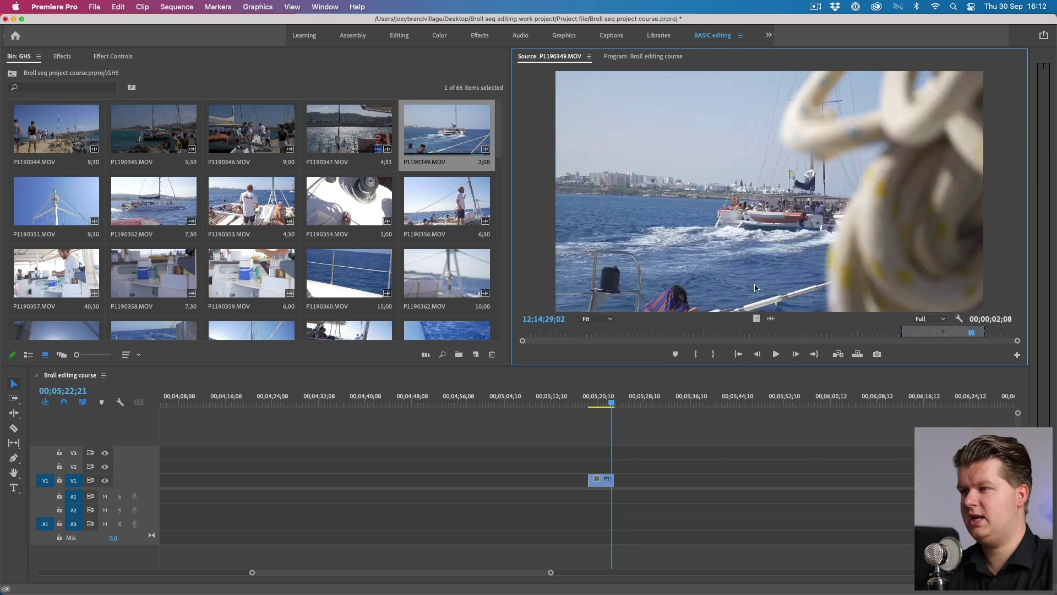
{"action": "left_click_drag", "start_coordinate": [628, 483], "coordinate": [634, 482]}
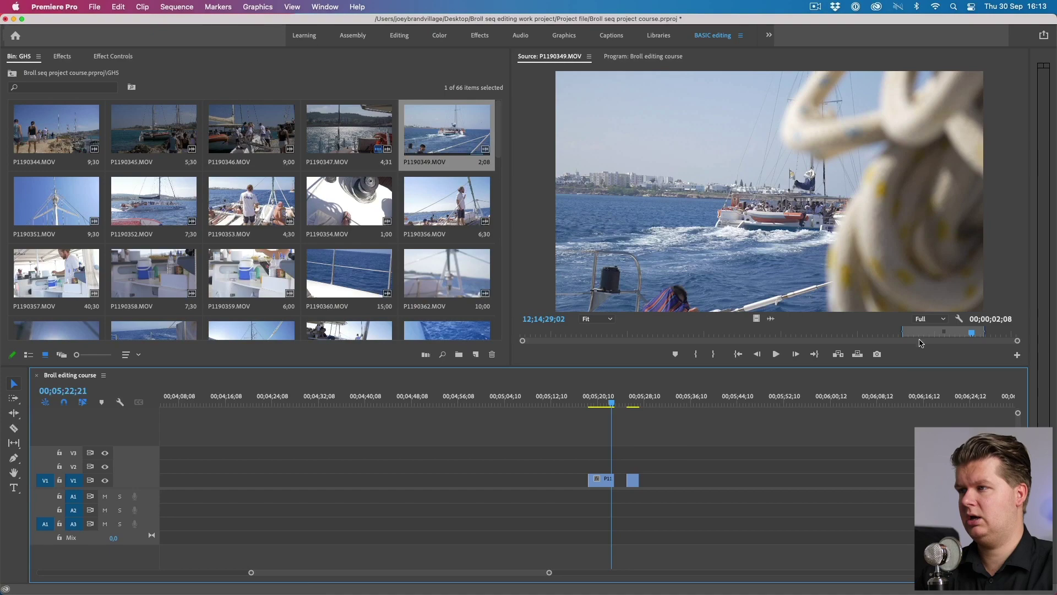
Review the marked range of P1190349.MOV in the source monitor, playing it and stepping through it frame by frame.
{"action": "left_click", "coordinate": [919, 340]}
{"action": "key", "text": "space"}
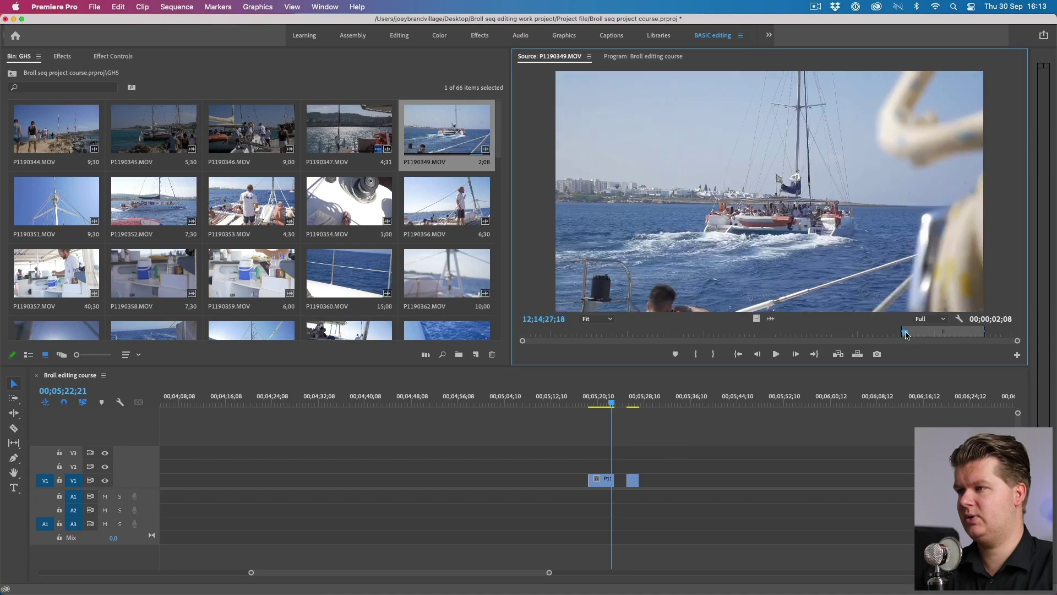
{"action": "key", "text": "space"}
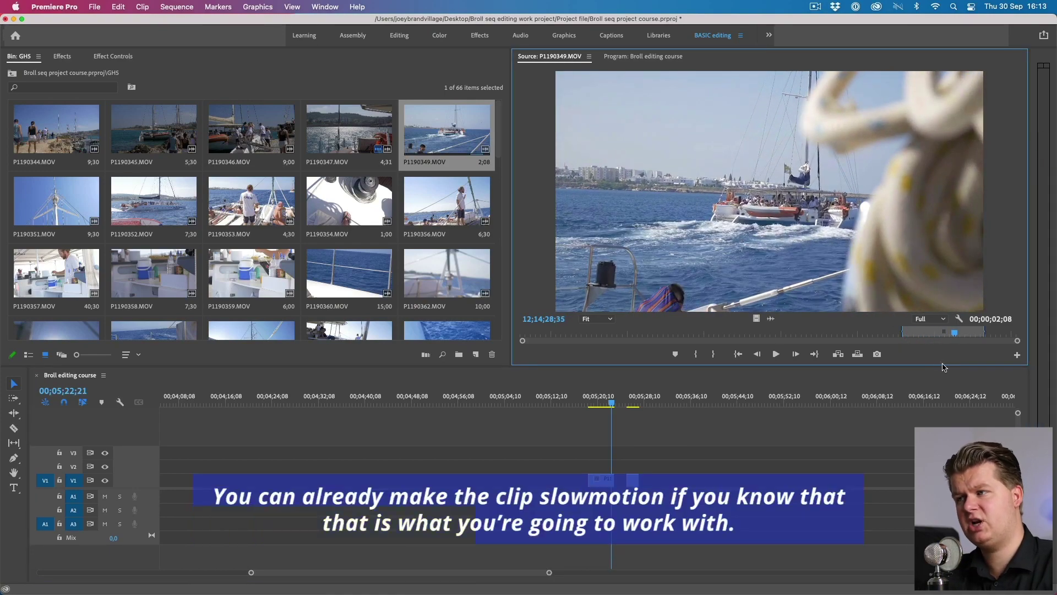
{"action": "key", "text": "Right"}
{"action": "key", "text": "Right"}
{"action": "key", "text": "Right"}
{"action": "key", "text": "Right"}
{"action": "key", "text": "Right"}
{"action": "key", "text": "Right"}
{"action": "key", "text": "Right"}
{"action": "key", "text": "Right"}
{"action": "key", "text": "Right"}
{"action": "key", "text": "Right"}
{"action": "key", "text": "Right"}
{"action": "key", "text": "Right"}
{"action": "key", "text": "Right"}
{"action": "key", "text": "Right"}
{"action": "key", "text": "Right"}
{"action": "key", "text": "Right"}
{"action": "key", "text": "Right"}
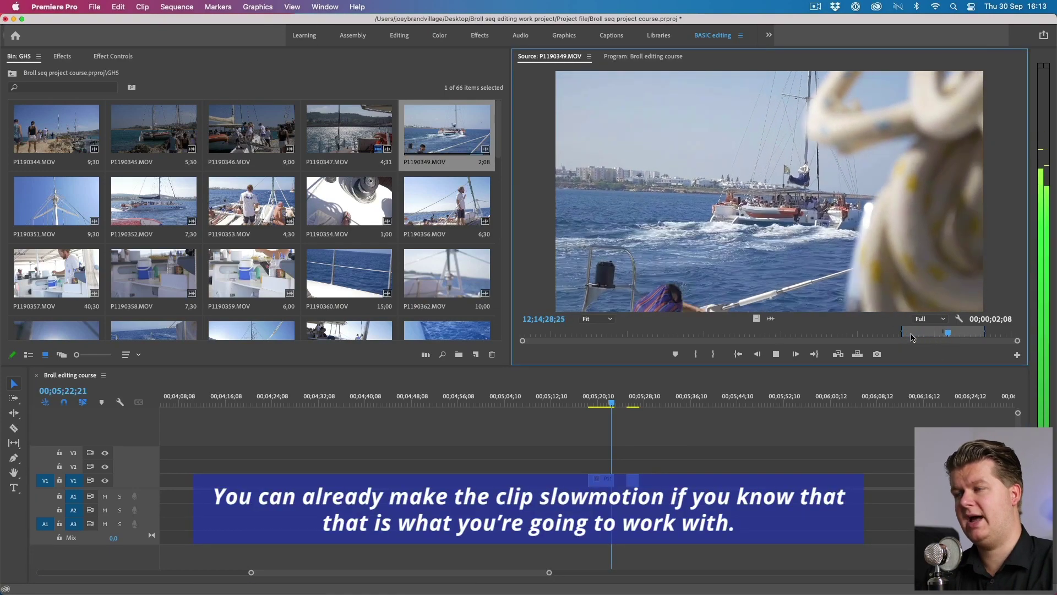
{"action": "left_click_drag", "start_coordinate": [912, 335], "coordinate": [937, 333]}
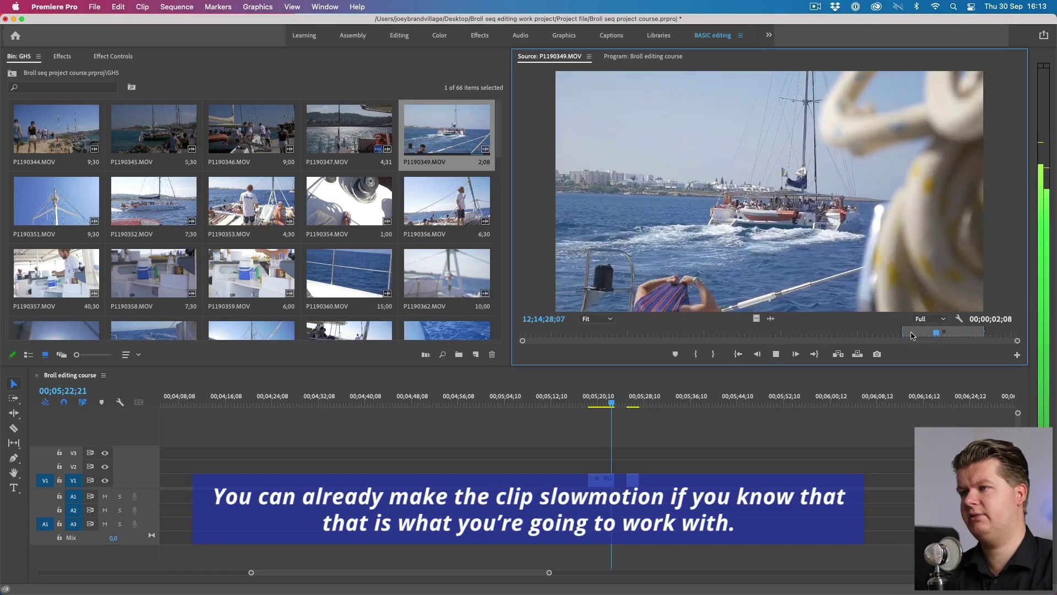
Slow down the P1190349.MOV and P1190347.MOV clips on the timeline to 50% speed.
{"action": "left_click", "coordinate": [633, 407]}
{"action": "key", "text": "="}
{"action": "key", "text": "="}
{"action": "key", "text": "="}
{"action": "key", "text": "="}
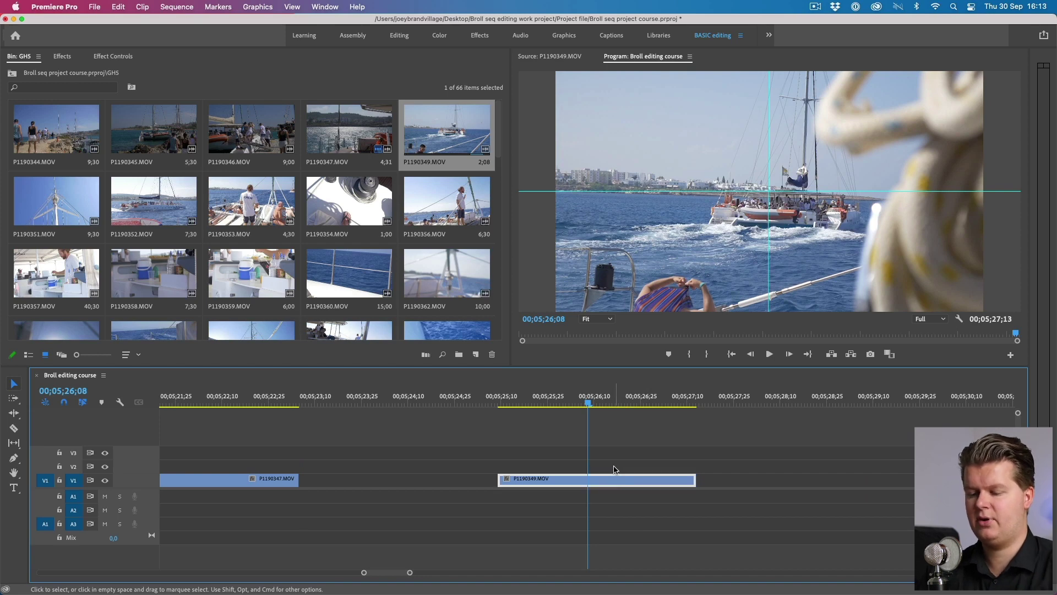
{"action": "key", "text": "super+r"}
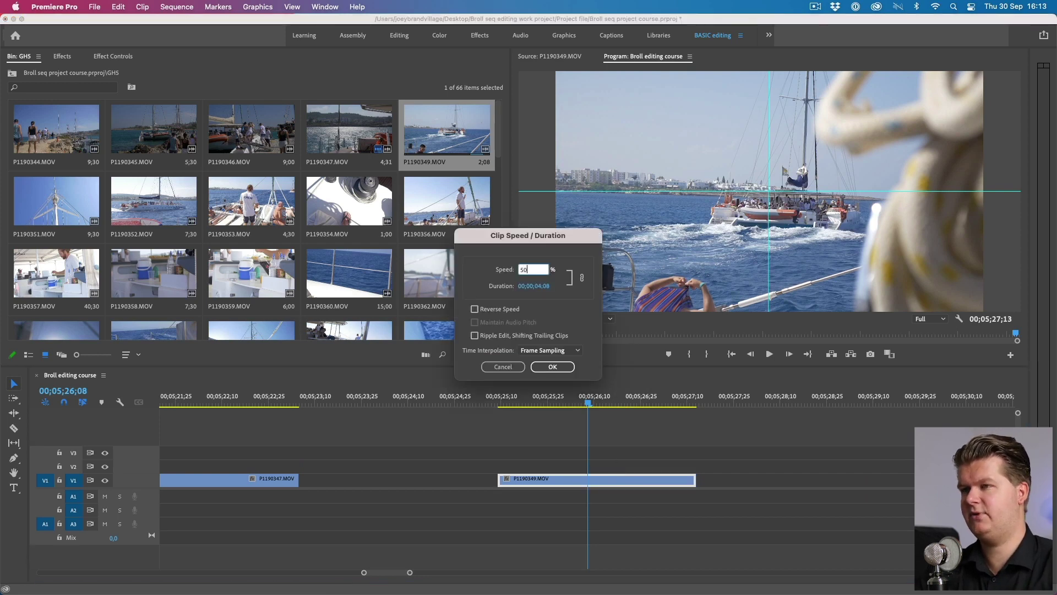
{"action": "key", "text": "Return"}
{"action": "key", "text": "Up"}
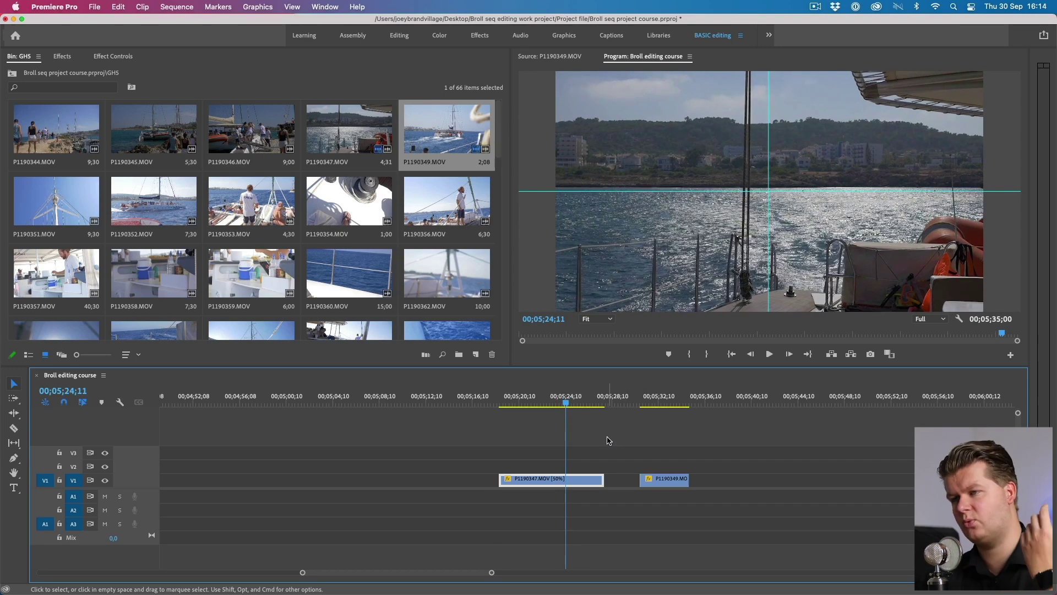
Preview the slow-motion clips on V1 one after another, from P1190347.MOV to P1190360.MOV.
{"action": "left_click", "coordinate": [670, 403]}
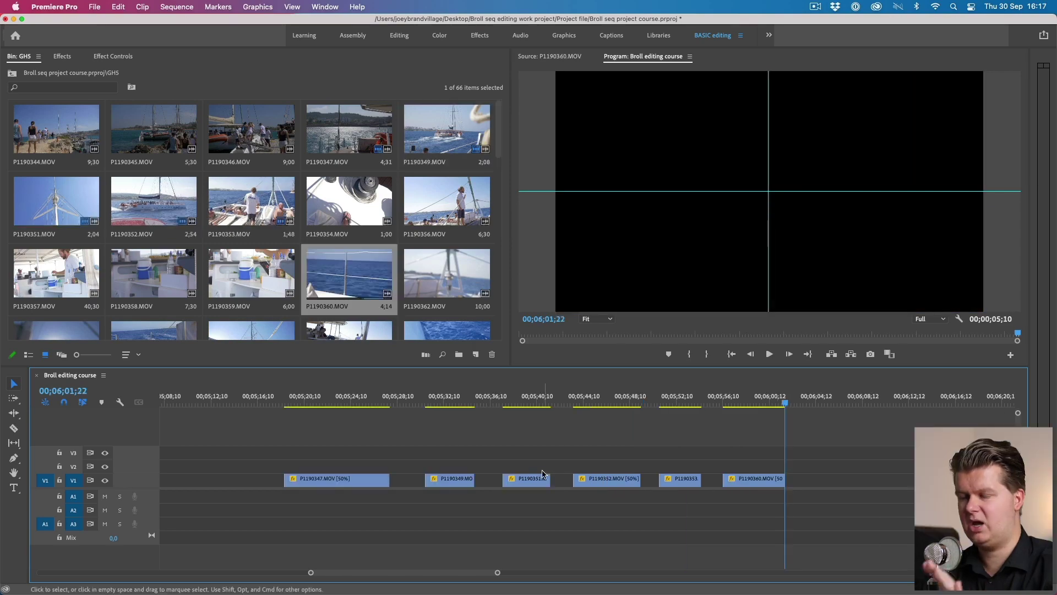
{"action": "left_click", "coordinate": [337, 399]}
{"action": "left_click_drag", "start_coordinate": [440, 399], "coordinate": [691, 402]}
{"action": "left_click", "coordinate": [760, 404]}
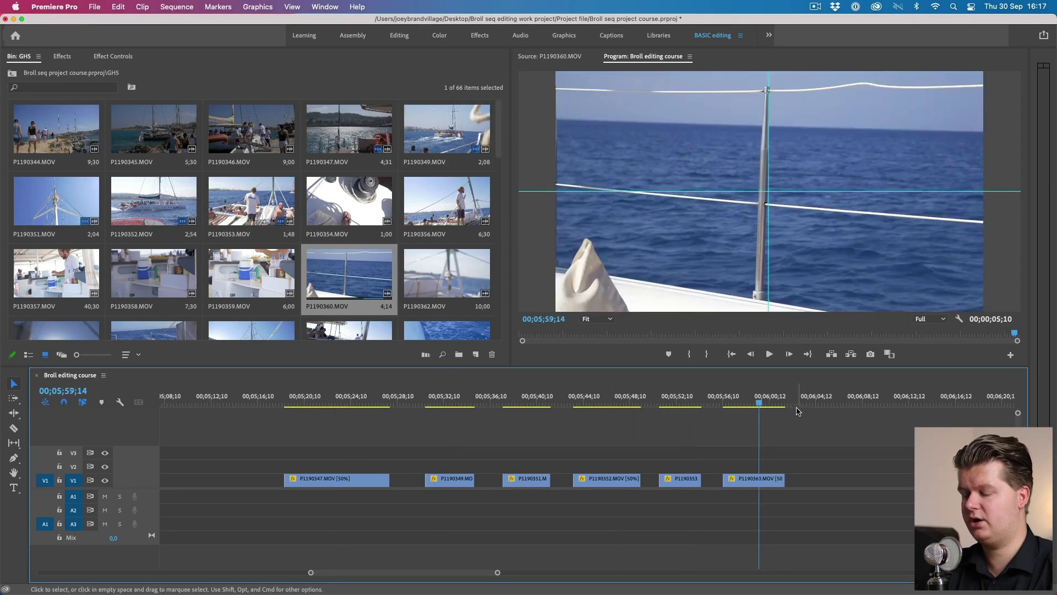
{"action": "key", "text": "minus"}
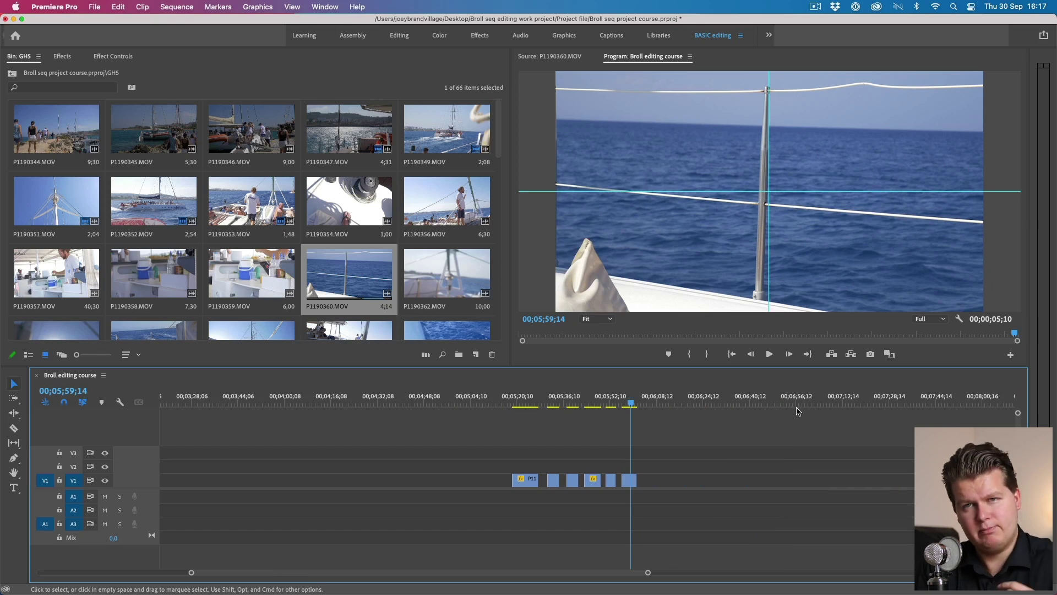
{"action": "key", "text": "cmd+s"}
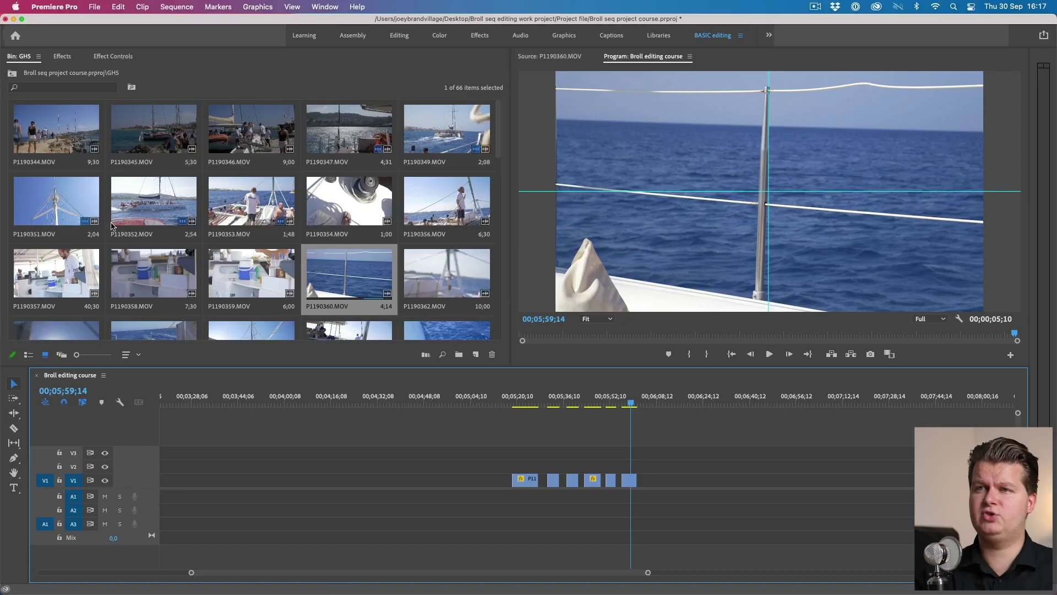
Look through the remaining clips in the GH5 bin.
{"action": "scroll", "coordinate": [106, 232], "scroll_direction": "down", "scroll_amount": 5}
{"action": "scroll", "coordinate": [361, 155], "scroll_direction": "down", "scroll_amount": 6}
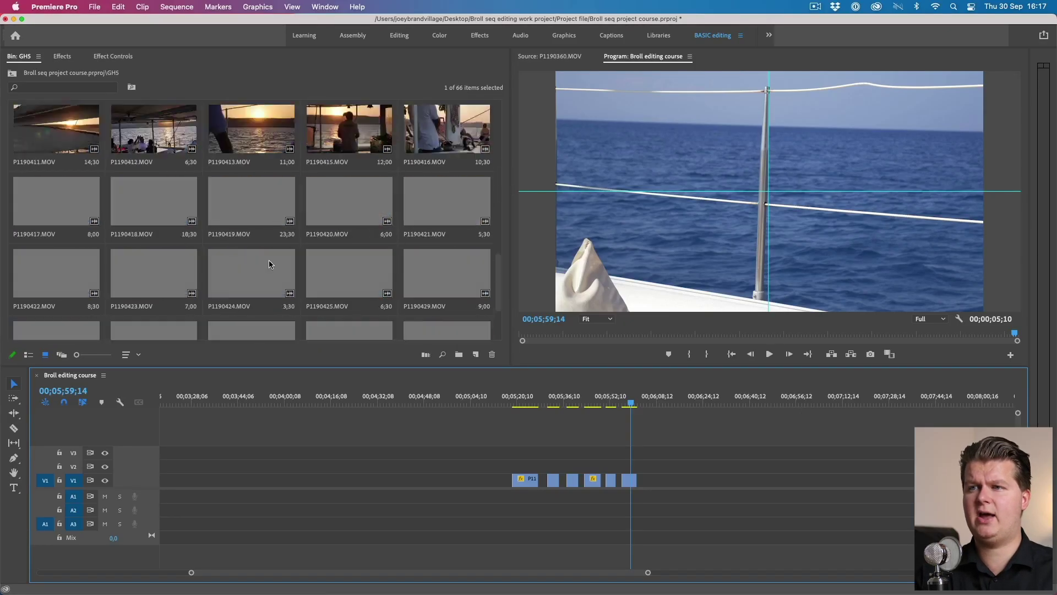
{"action": "scroll", "coordinate": [208, 211], "scroll_direction": "up", "scroll_amount": 10}
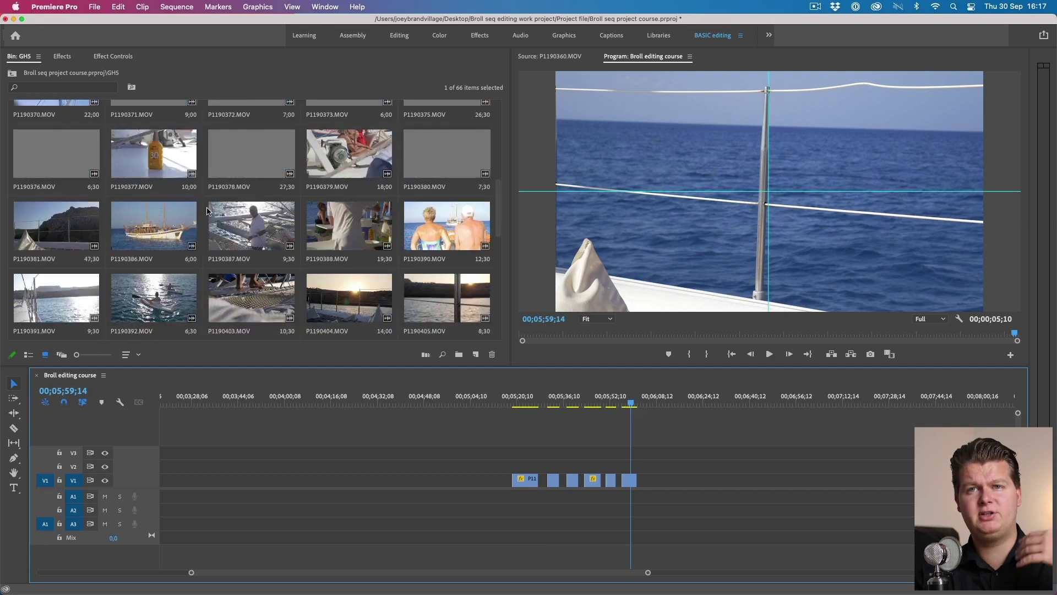
{"action": "scroll", "coordinate": [208, 210], "scroll_direction": "up", "scroll_amount": 3}
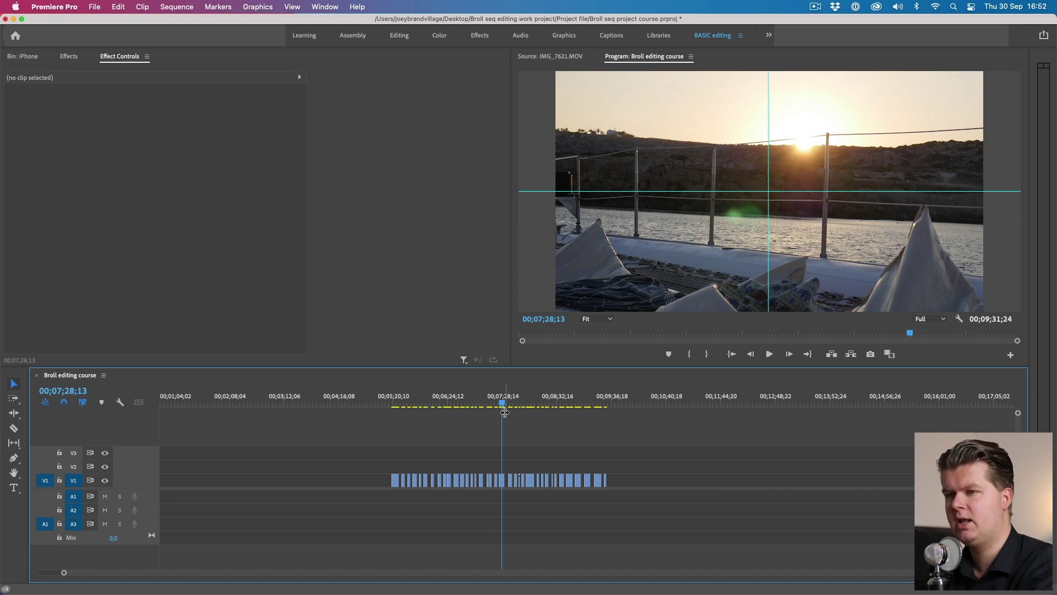
Examine the full row of selected clips on V1, checking frames at several points of the sequence.
{"action": "key", "text": "="}
{"action": "scroll", "coordinate": [529, 424], "scroll_direction": "right", "scroll_amount": 4}
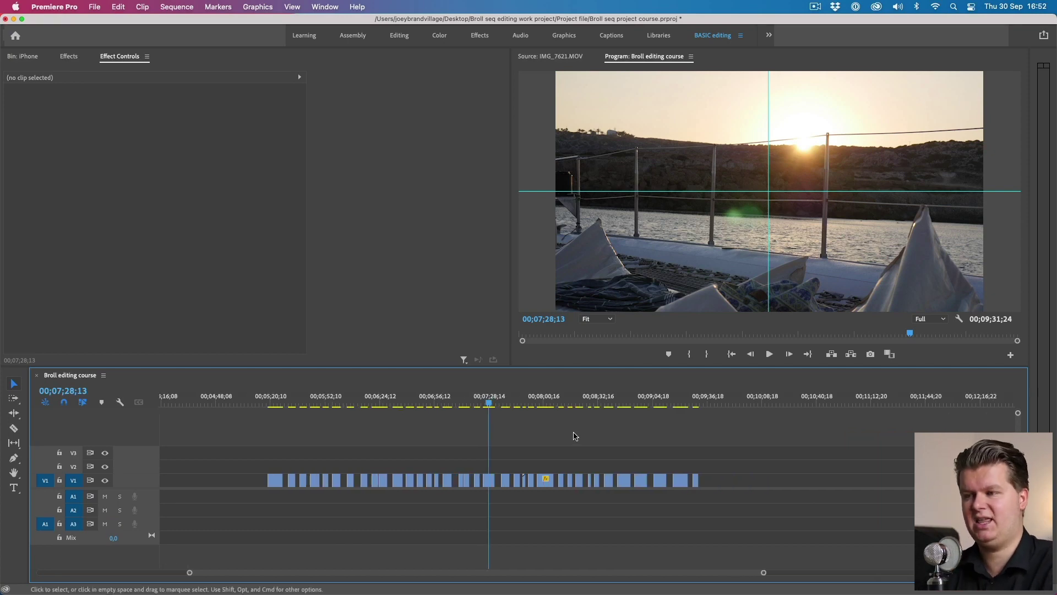
{"action": "key", "text": "minus"}
{"action": "key", "text": "minus"}
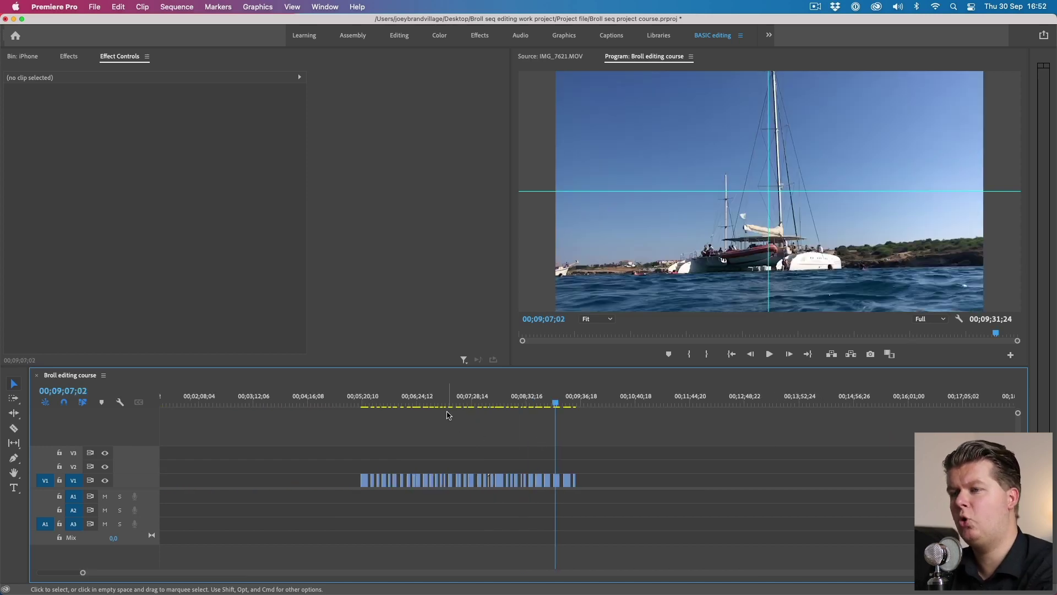
{"action": "left_click", "coordinate": [468, 402]}
{"action": "key", "text": "="}
{"action": "key", "text": "="}
{"action": "key", "text": "="}
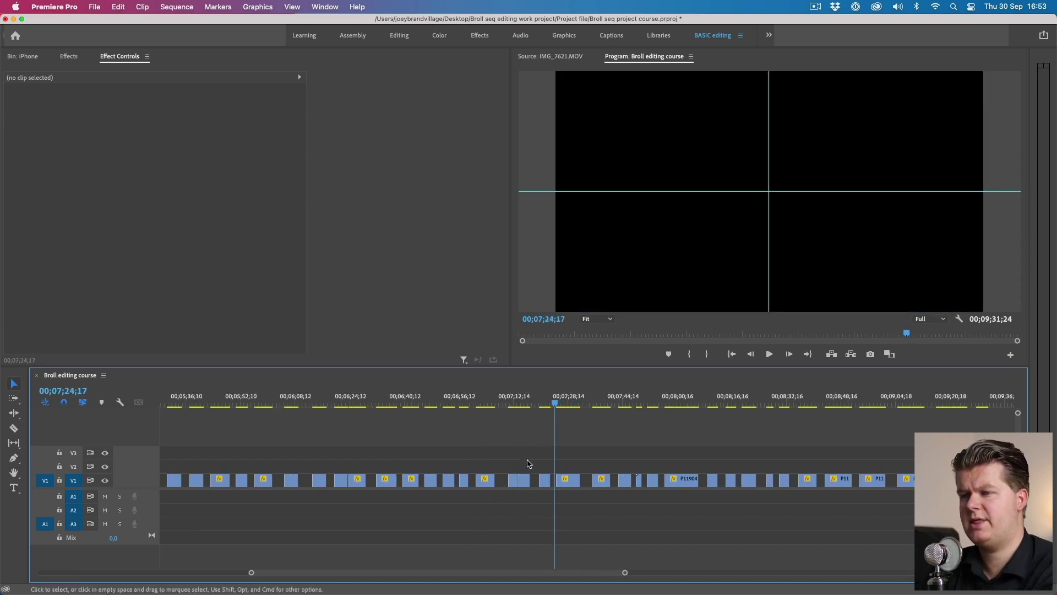
{"action": "key", "text": "minus"}
{"action": "left_click_drag", "start_coordinate": [796, 488], "coordinate": [796, 487]}
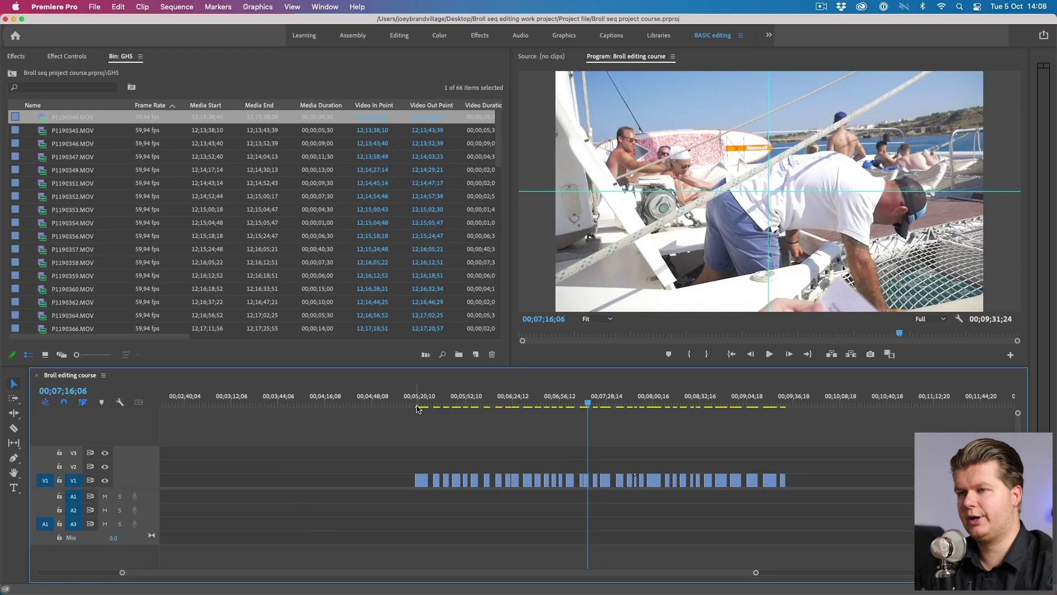
Review the opening clips of the sequence up close, ending on the first clip at about 00;05;22;18.
{"action": "left_click", "coordinate": [418, 405]}
{"action": "key", "text": "equal"}
{"action": "key", "text": "equal"}
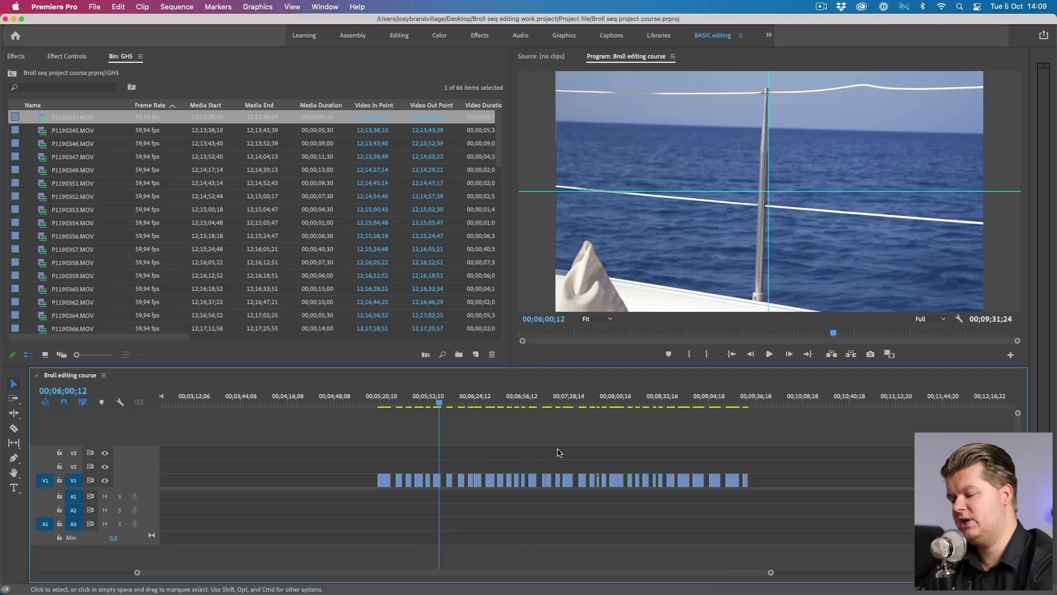
{"action": "key", "text": "="}
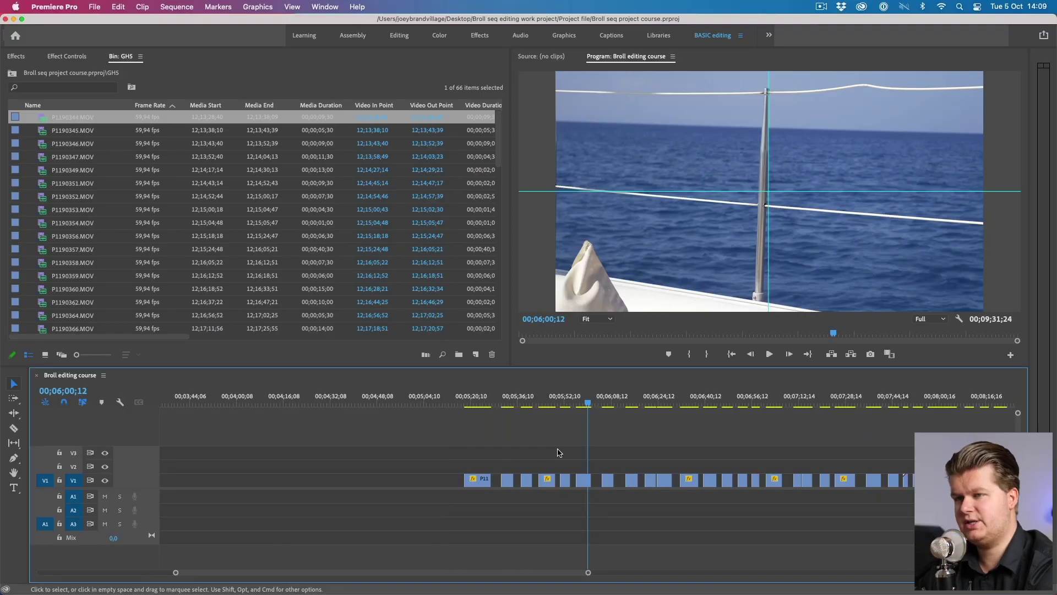
{"action": "left_click_drag", "start_coordinate": [622, 406], "coordinate": [667, 407]}
{"action": "left_click", "coordinate": [479, 397]}
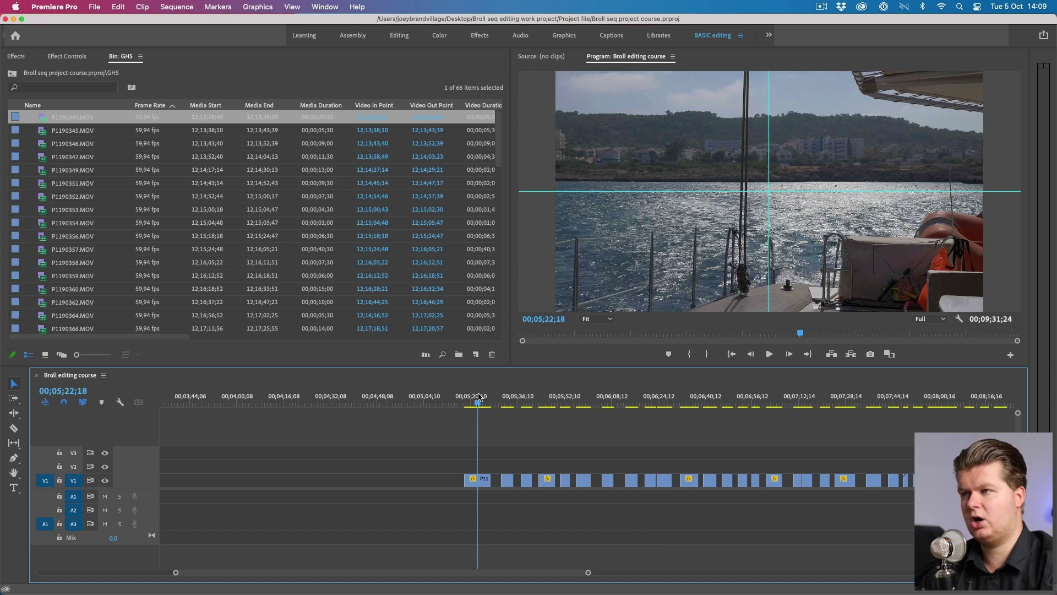
Separate opening shots from the row on V1 by moving them earlier in the timeline, one of them to about 00;04;00.
{"action": "left_click_drag", "start_coordinate": [479, 397], "coordinate": [478, 399]}
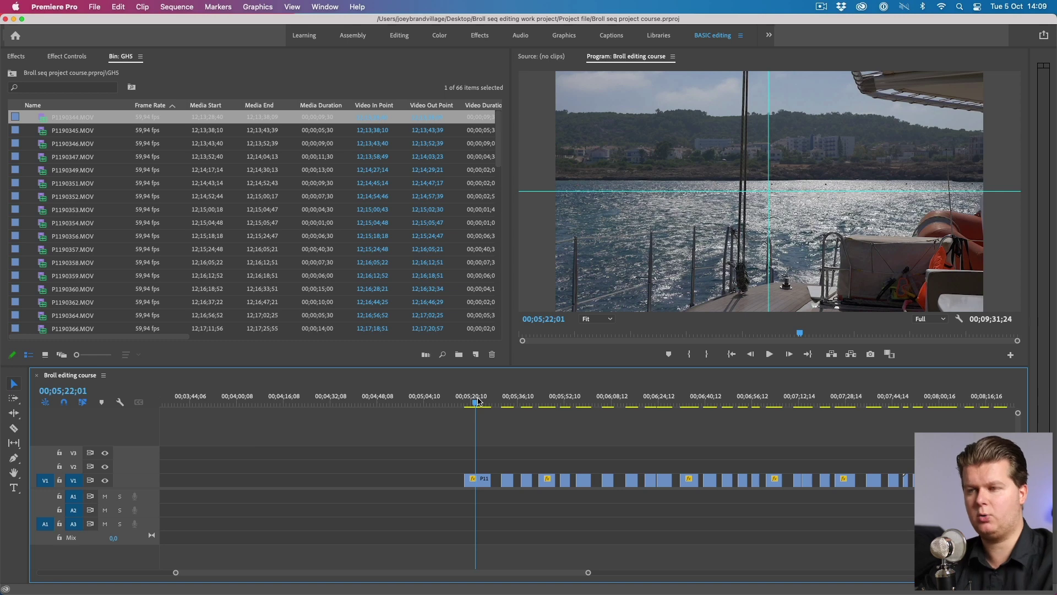
{"action": "left_click_drag", "start_coordinate": [478, 479], "coordinate": [337, 477]}
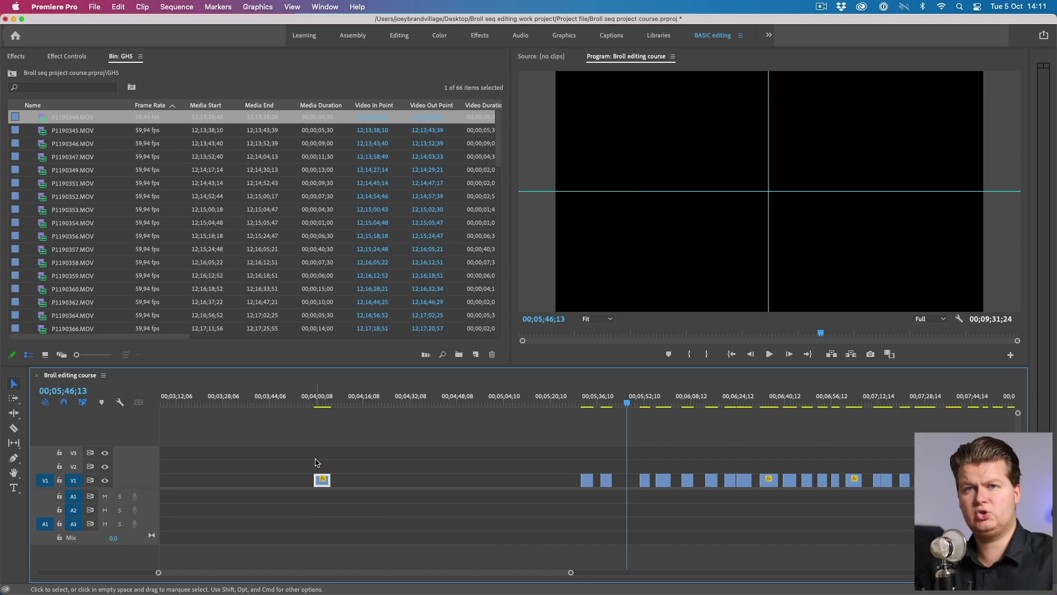
Scrub through the remaining clips on V1 to find where the sunset scenes start, checking frames between about 00;07;22 and 00;07;48.
{"action": "left_click_drag", "start_coordinate": [620, 394], "coordinate": [828, 428]}
{"action": "scroll", "coordinate": [510, 425], "scroll_direction": "right", "scroll_amount": 5}
{"action": "left_click_drag", "start_coordinate": [566, 405], "coordinate": [708, 417]}
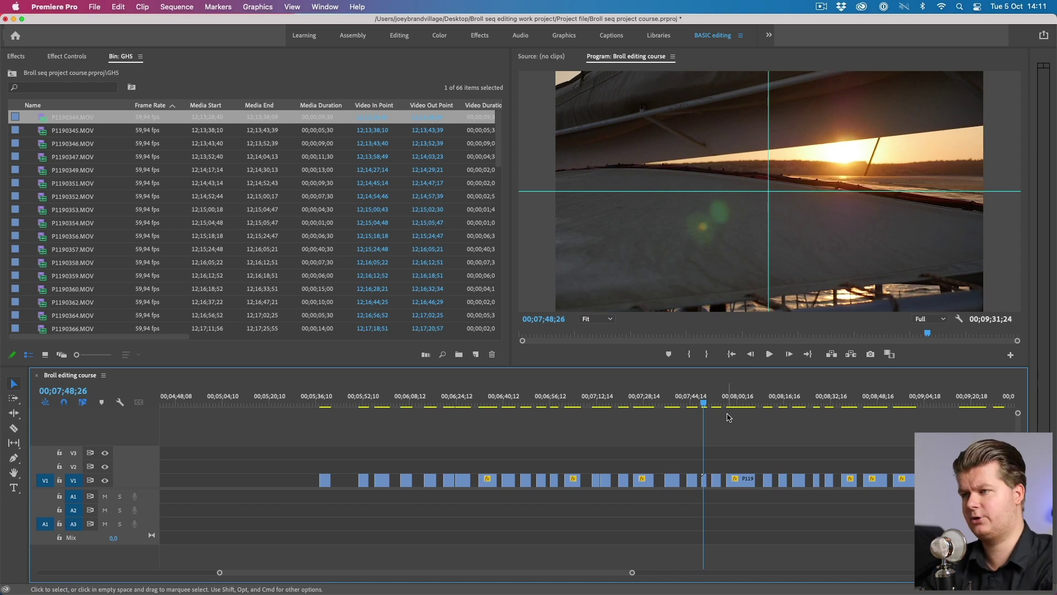
{"action": "mouse_move", "coordinate": [707, 412]}
{"action": "left_mouse_down"}
{"action": "mouse_move", "coordinate": [768, 413]}
{"action": "mouse_move", "coordinate": [663, 413]}
{"action": "mouse_move", "coordinate": [692, 406]}
{"action": "left_mouse_up"}
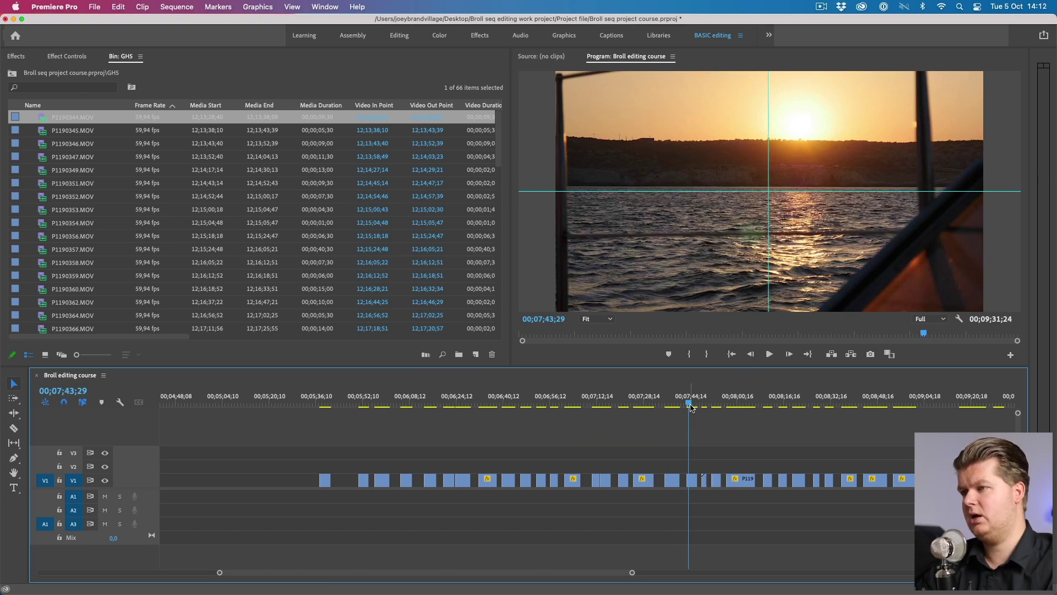
{"action": "key", "text": "minus"}
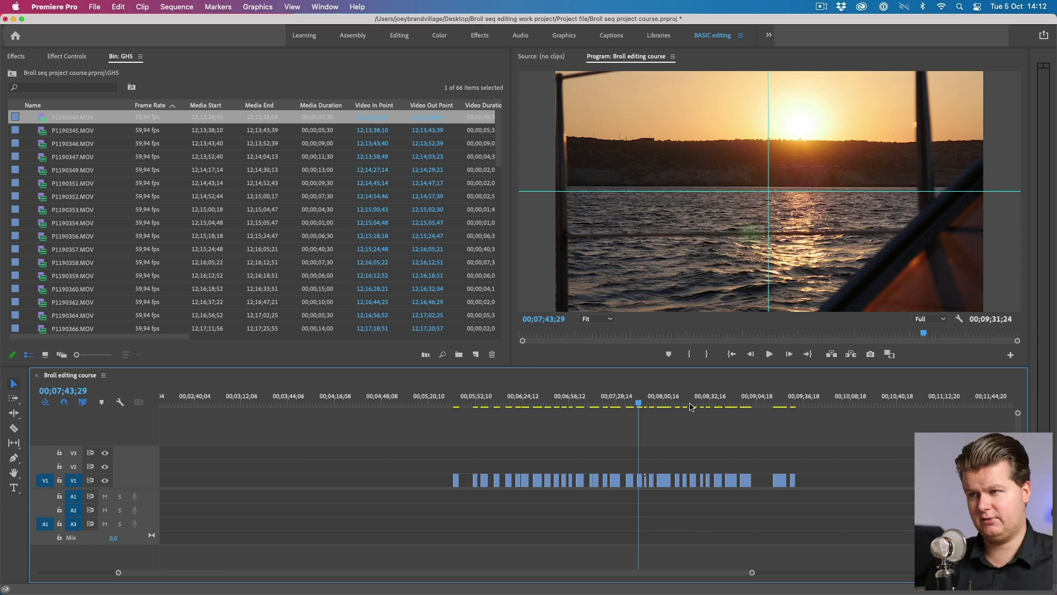
{"action": "left_click_drag", "start_coordinate": [692, 407], "coordinate": [579, 415]}
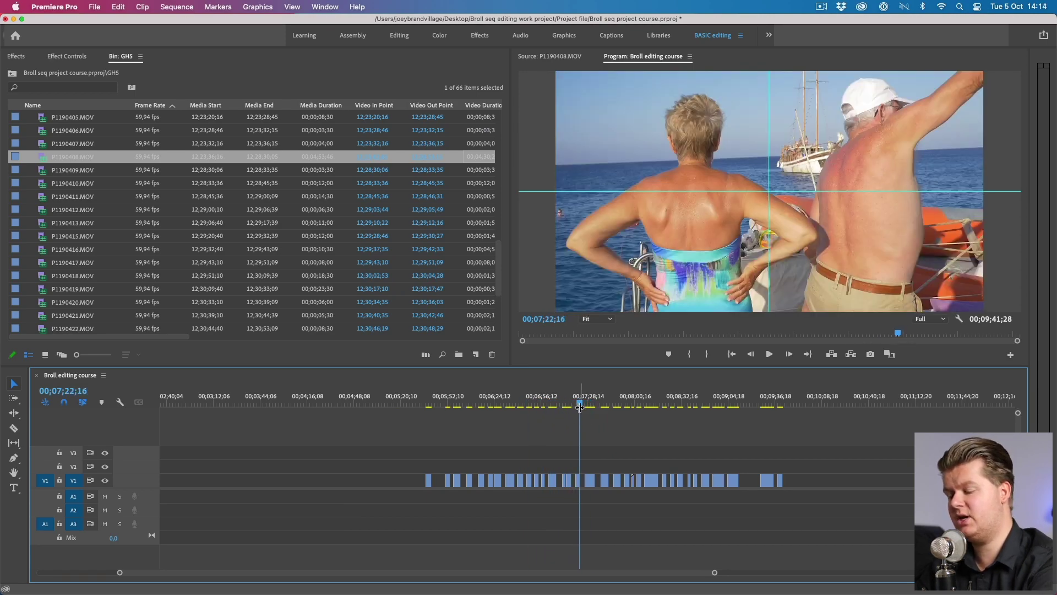
Move all clips from 00;07;27;17 onward later on V1 to about 00;09;38, setting the sunset shots apart as their own group.
{"action": "key", "text": "="}
{"action": "key", "text": "="}
{"action": "left_click", "coordinate": [594, 410]}
{"action": "key", "text": "minus"}
{"action": "key", "text": "minus"}
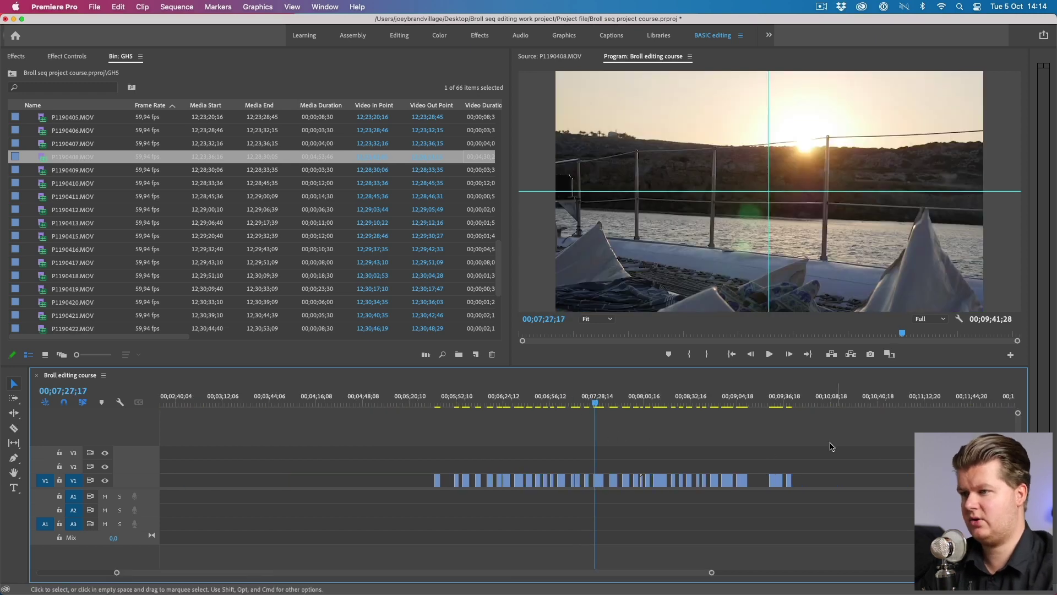
{"action": "left_click_drag", "start_coordinate": [616, 483], "coordinate": [796, 483]}
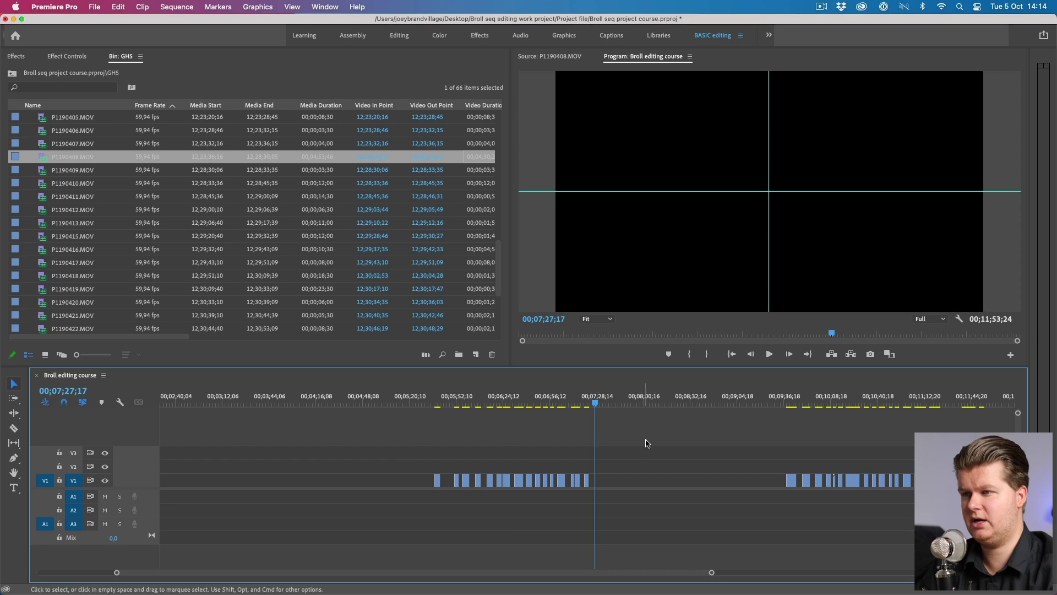
Divide the earlier clips on V1 into separate groups with gaps, one starting at 00;05;07;24, and bring the last group forward to about 00;07;29.
{"action": "key", "text": "="}
{"action": "left_click_drag", "start_coordinate": [861, 464], "coordinate": [398, 478]}
{"action": "scroll", "coordinate": [551, 463], "scroll_direction": "right", "scroll_amount": 3}
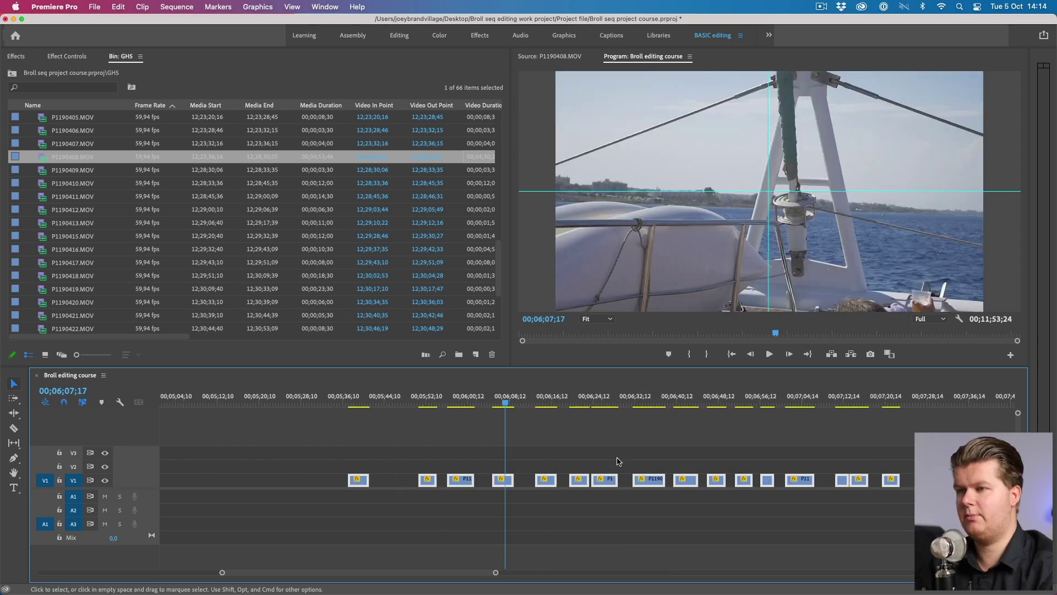
{"action": "left_click", "coordinate": [727, 400]}
{"action": "left_click_drag", "start_coordinate": [703, 406], "coordinate": [725, 416]}
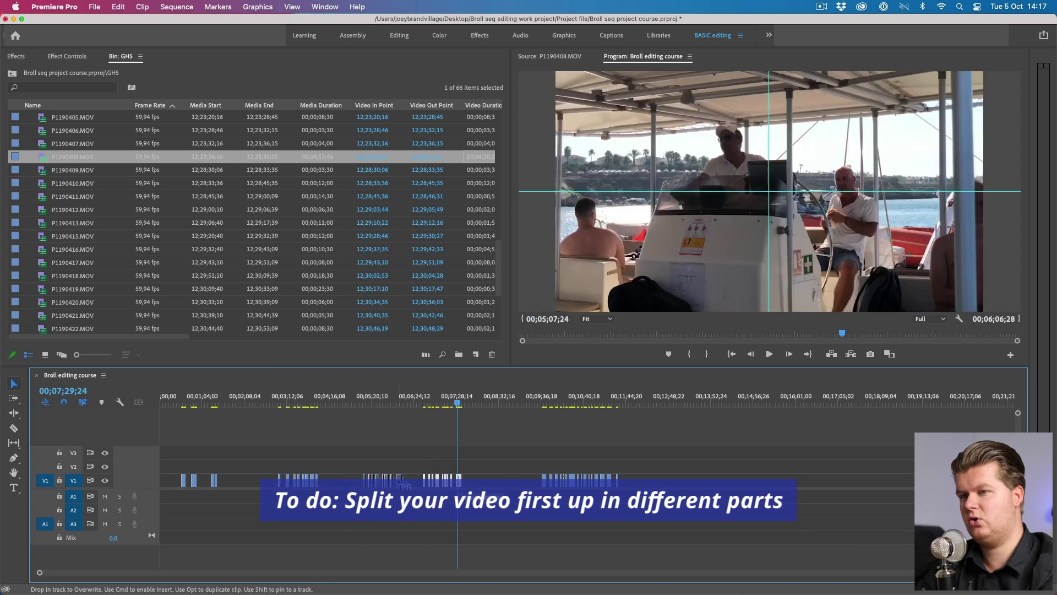
{"action": "left_click_drag", "start_coordinate": [402, 483], "coordinate": [403, 484]}
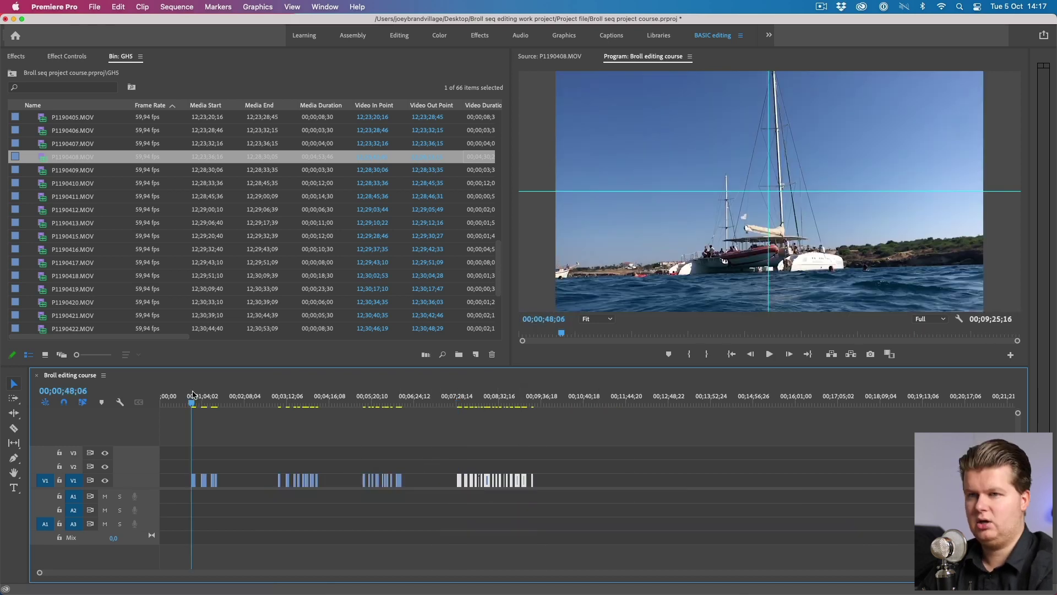
Review the clips of the first group on V1 up close, starting from 00;00;48;06.
{"action": "key", "text": "Down"}
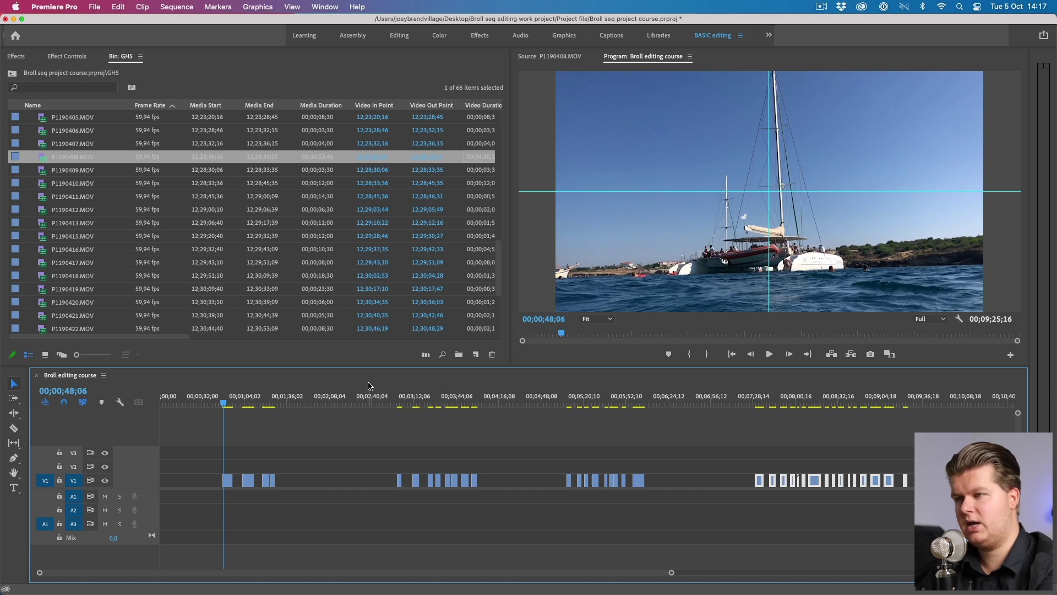
{"action": "key", "text": "equal"}
{"action": "key", "text": "equal"}
{"action": "key", "text": "equal"}
{"action": "key", "text": "equal"}
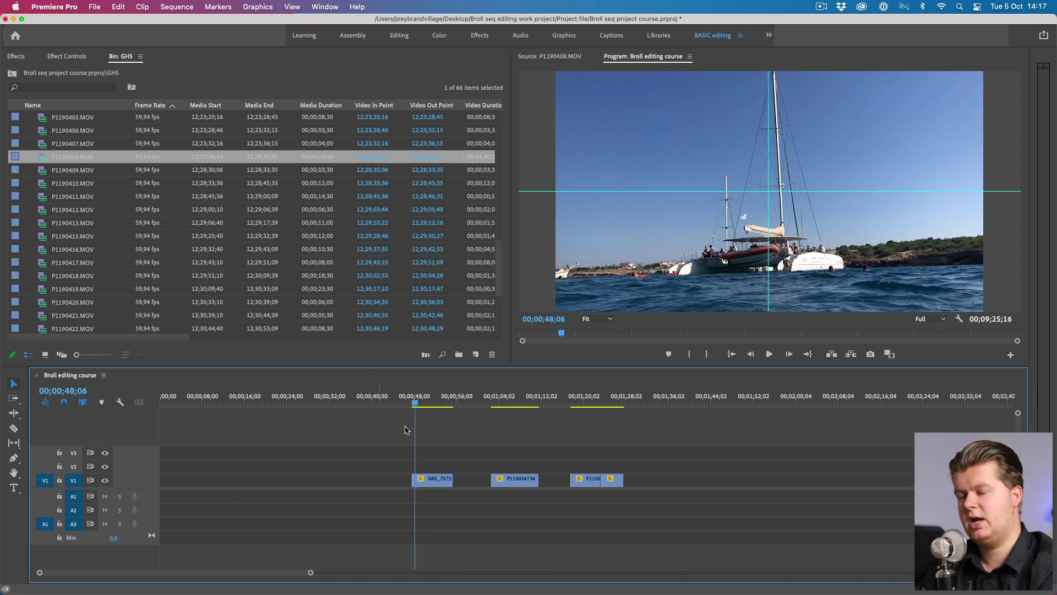
{"action": "left_click_drag", "start_coordinate": [384, 405], "coordinate": [512, 421]}
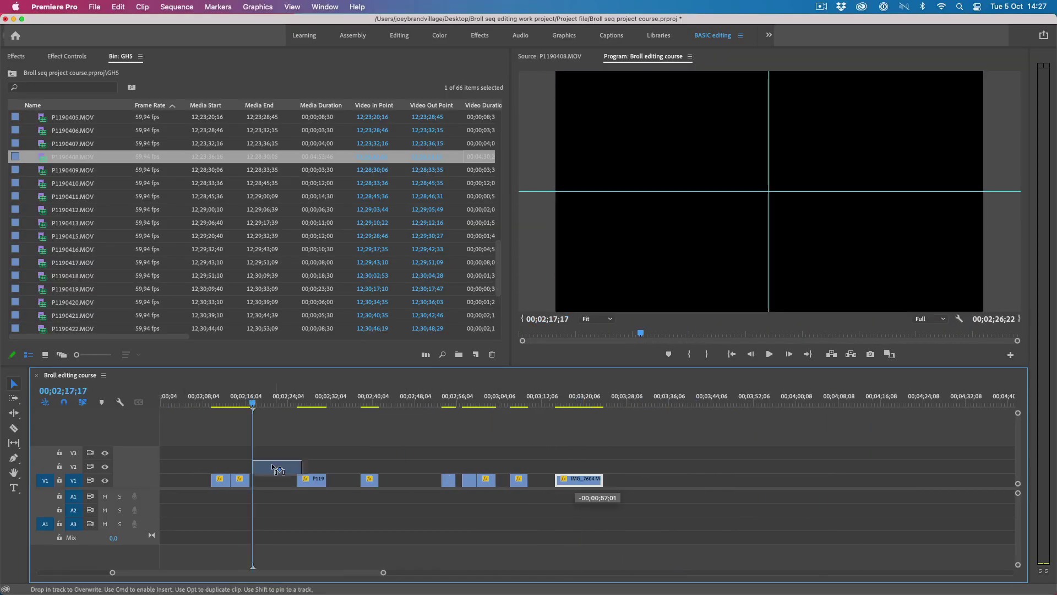
Place the IMG_7604 clip on V2 at about 00;02;17, directly after the second clip of its group, and extend its end slightly.
{"action": "left_click_drag", "start_coordinate": [270, 404], "coordinate": [243, 404]}
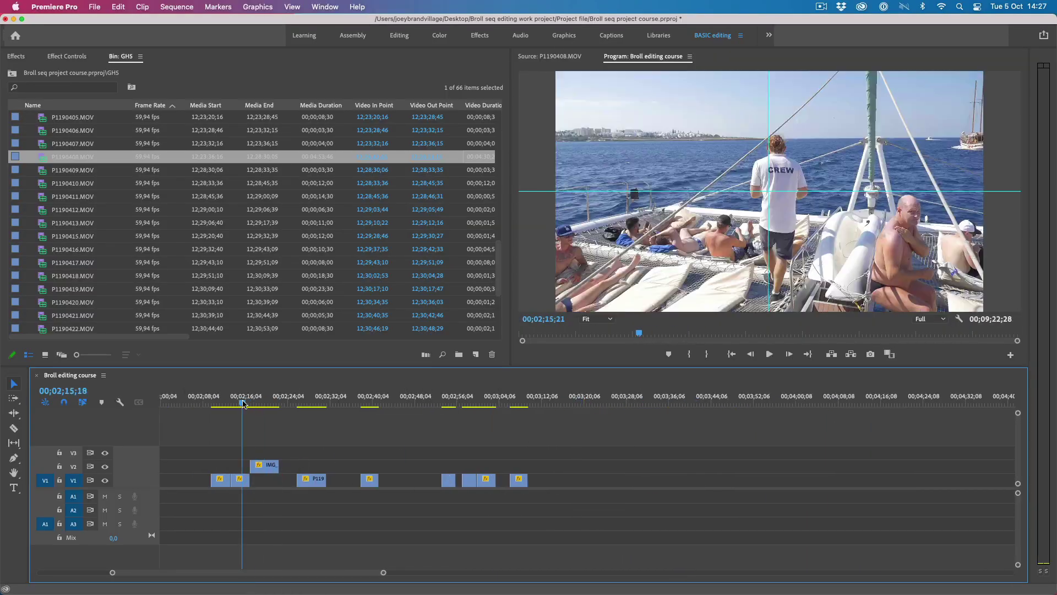
{"action": "left_click_drag", "start_coordinate": [279, 466], "coordinate": [285, 466]}
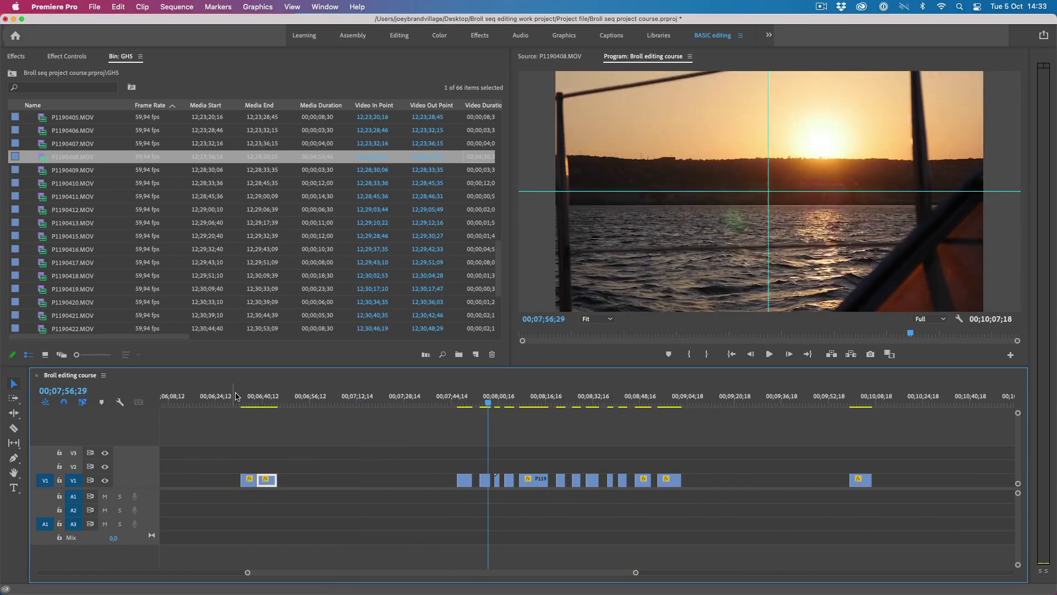
Reorder the clips of the last group on V1, moving the chosen shots earlier and joining them end to end from about 00;06;32.
{"action": "left_click_drag", "start_coordinate": [564, 404], "coordinate": [526, 469]}
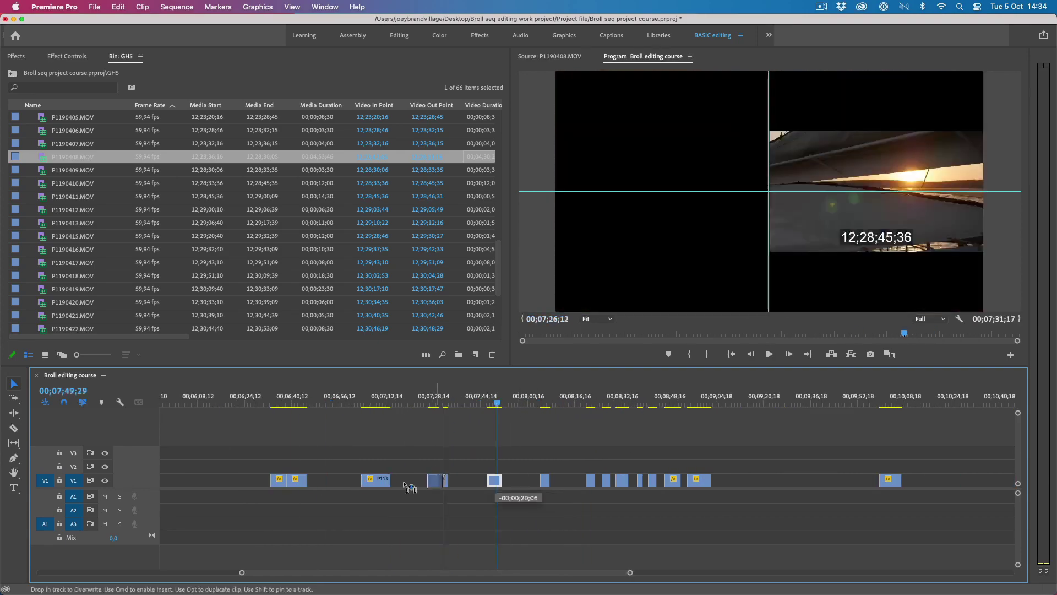
{"action": "key", "text": "equal"}
{"action": "key", "text": "space"}
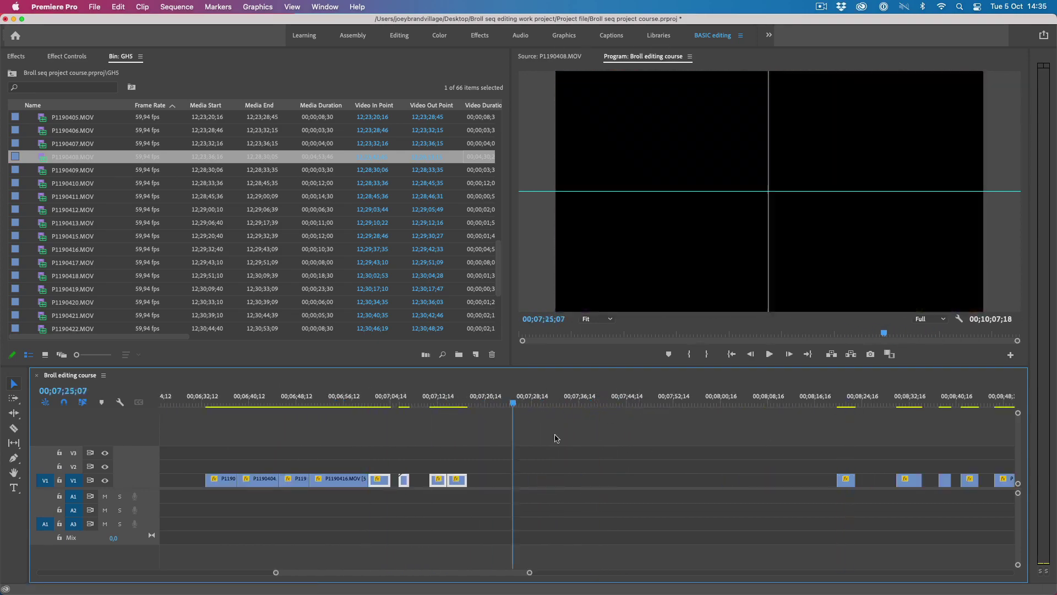
Review the four arranged clip groups on V1 to V3, checking frames near 00;02;34;29, 00;02;50;04 and 00;00;26;05.
{"action": "key", "text": "minus"}
{"action": "left_click", "coordinate": [492, 405]}
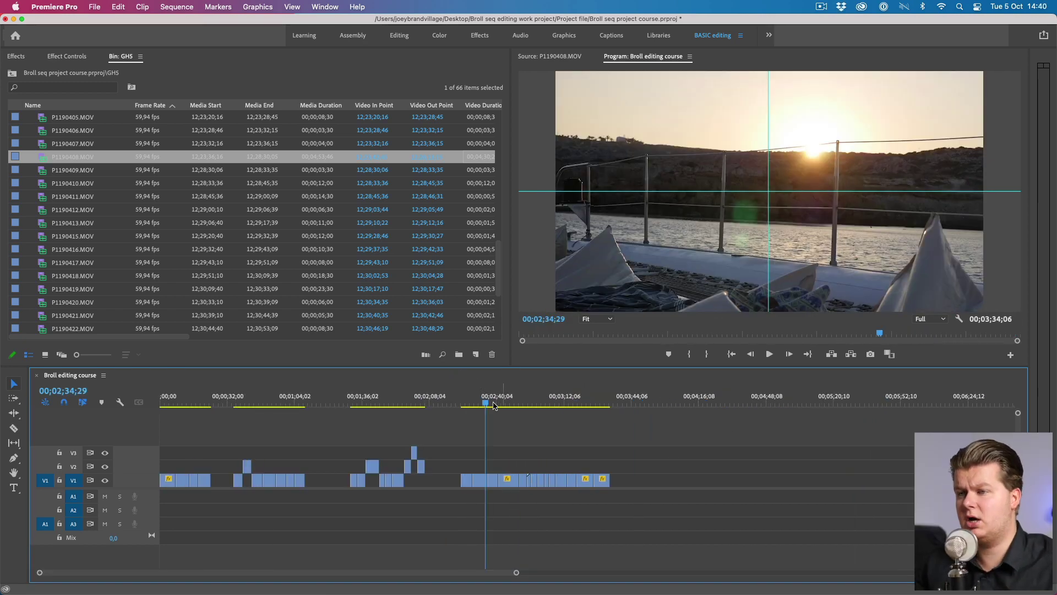
{"action": "left_click", "coordinate": [518, 408]}
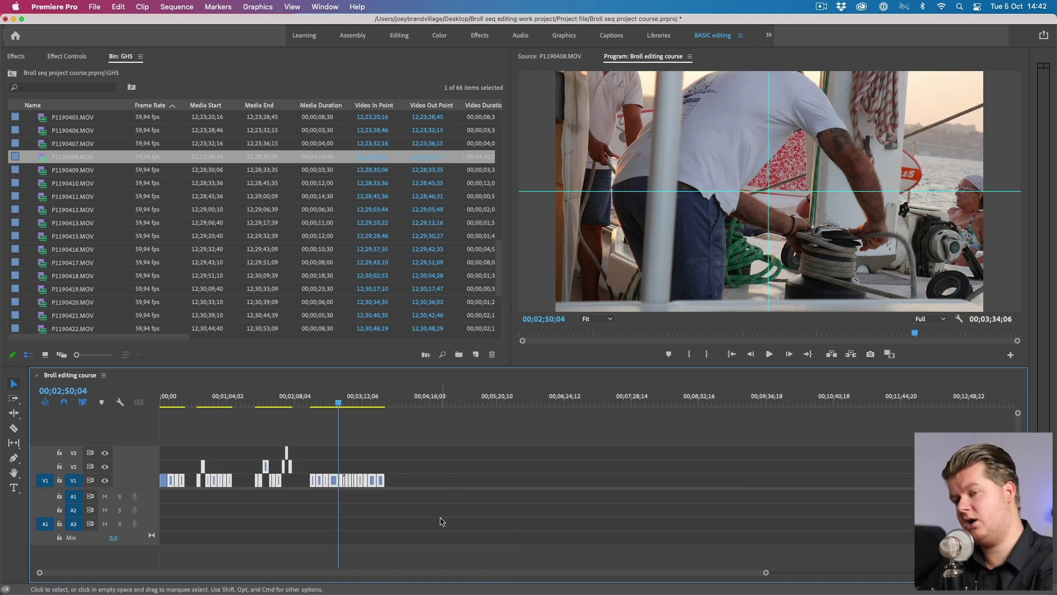
{"action": "left_click", "coordinate": [190, 400]}
{"action": "key", "text": "backslash"}
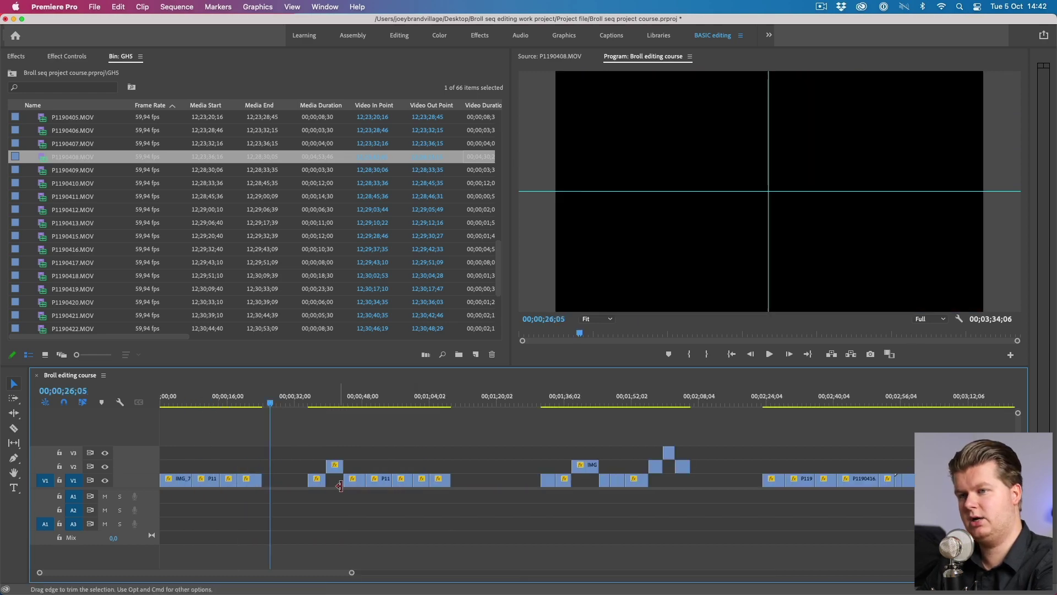
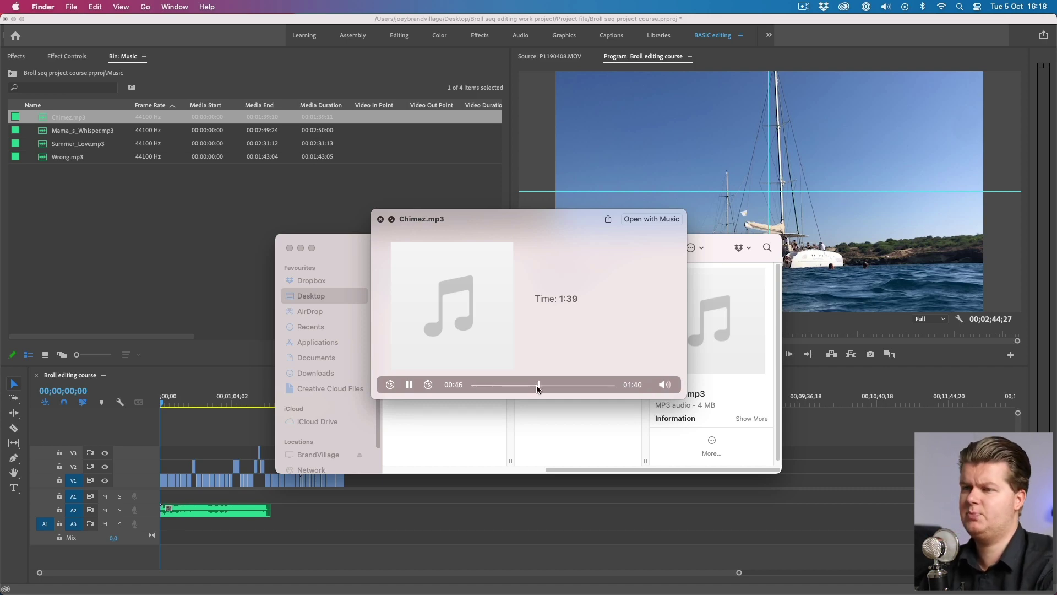
Stop the Chimez.mp3 preview and listen to Mama_s_Whisper.mp3 in the Music folder, skipping ahead to about 01:07.
{"action": "key", "text": "space"}
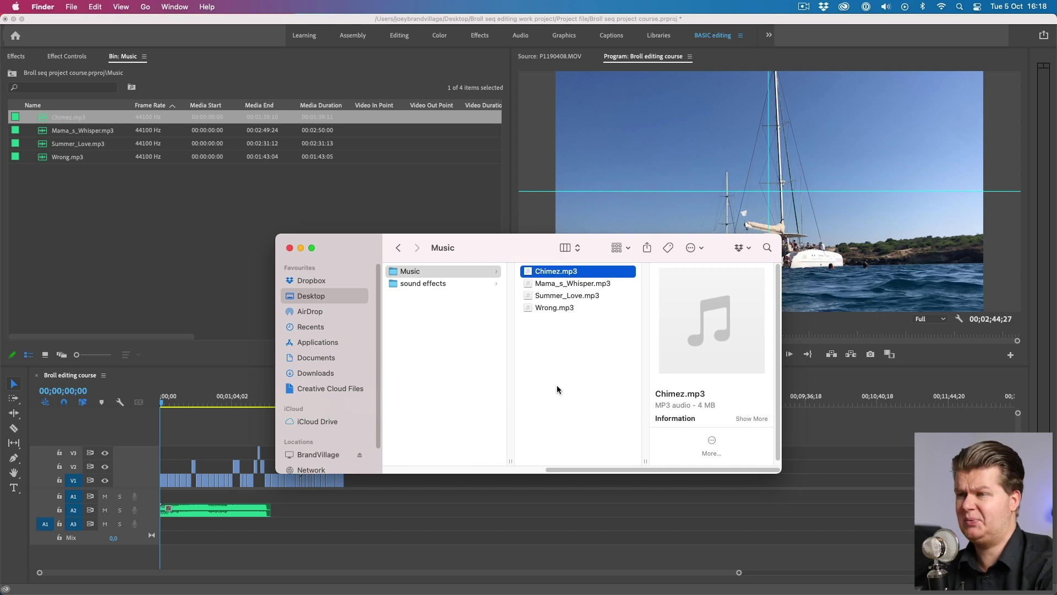
{"action": "left_click", "coordinate": [528, 282]}
{"action": "key", "text": "space"}
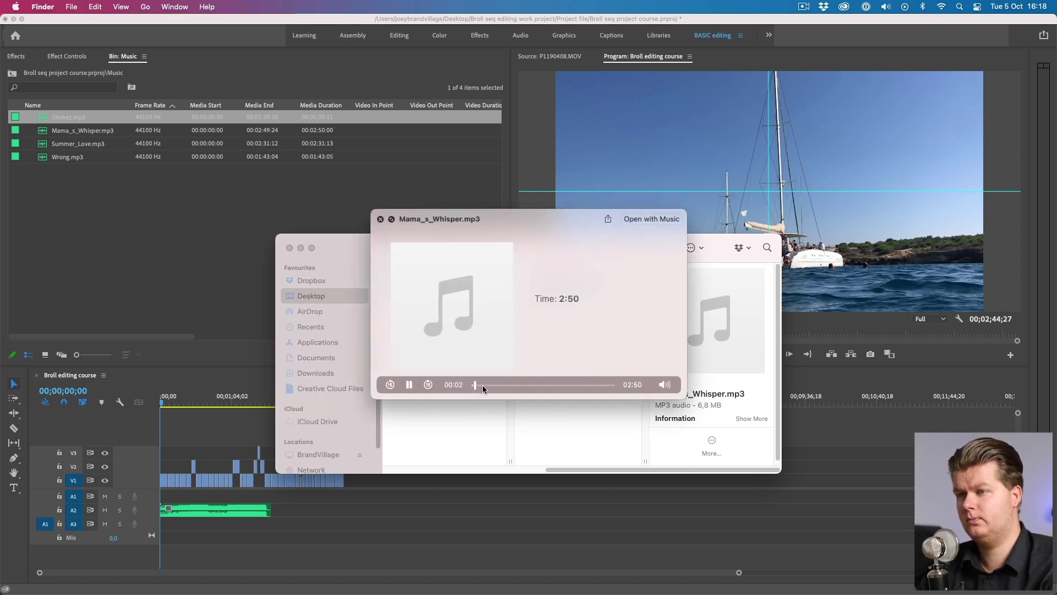
{"action": "left_click_drag", "start_coordinate": [529, 387], "coordinate": [527, 386]}
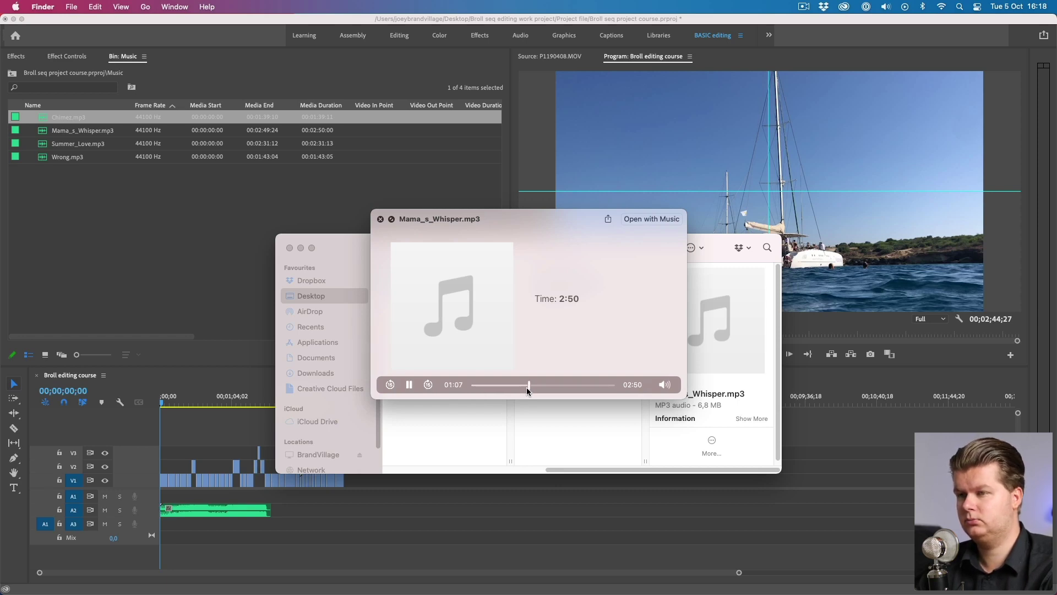
{"action": "key", "text": "space"}
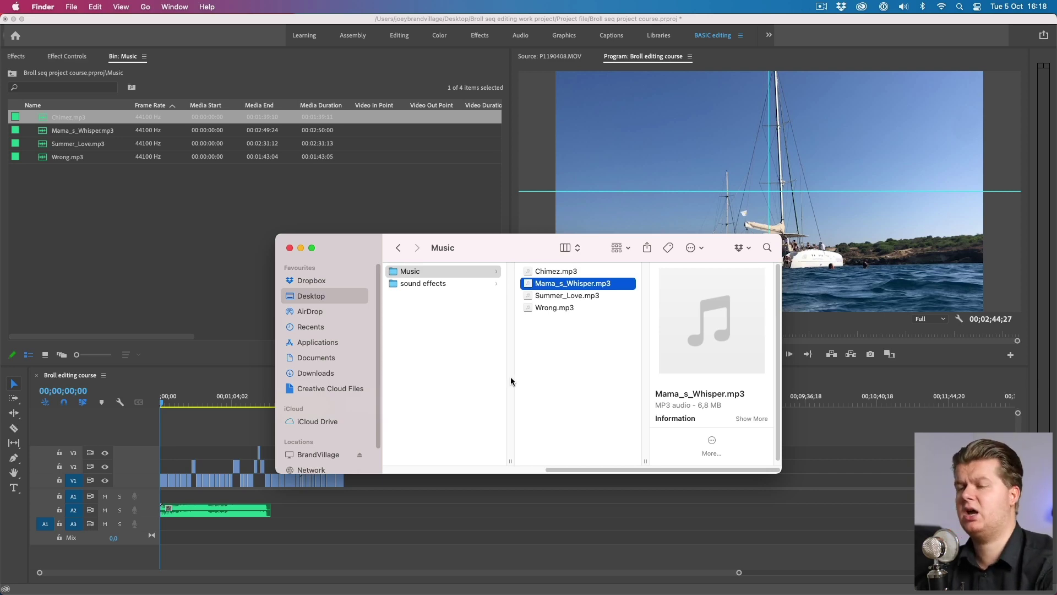
Listen to a preview of Summer_Love.mp3, skipping ahead to about 00:54.
{"action": "key", "text": "Down"}
{"action": "key", "text": "space"}
{"action": "left_click", "coordinate": [480, 385]}
{"action": "left_click_drag", "start_coordinate": [482, 386], "coordinate": [520, 385]}
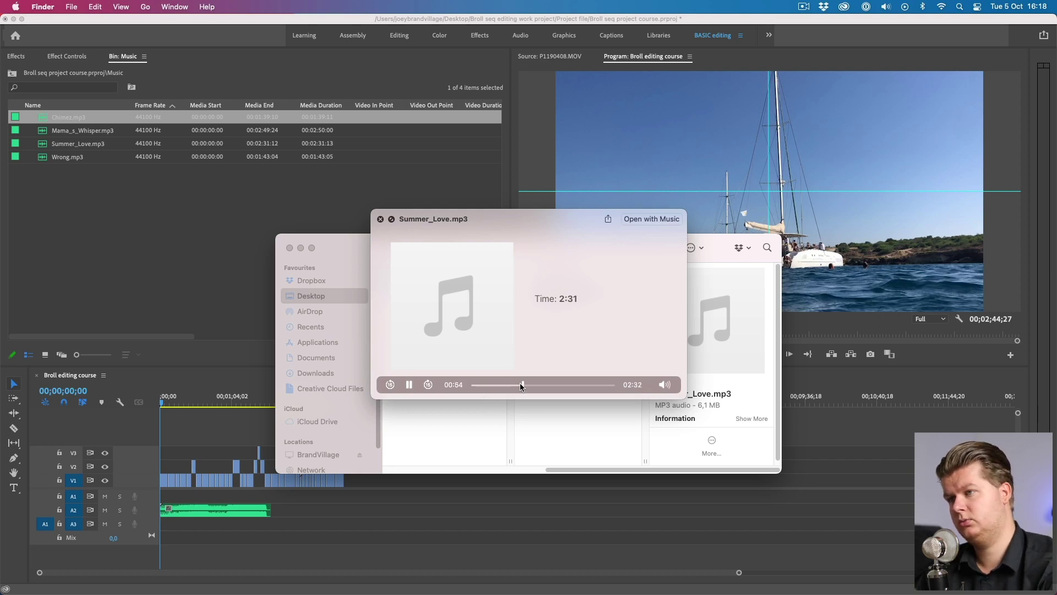
{"action": "key", "text": "space"}
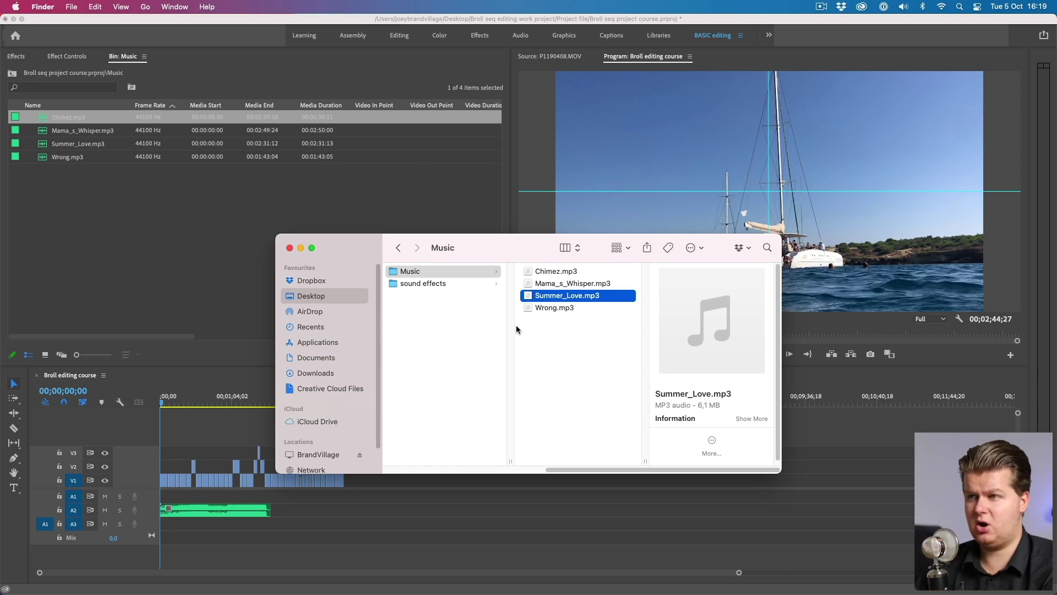
Listen to a preview of Wrong.mp3 at about 00:49 and select all four tracks in the Music folder.
{"action": "left_click", "coordinate": [531, 310]}
{"action": "key", "text": "space"}
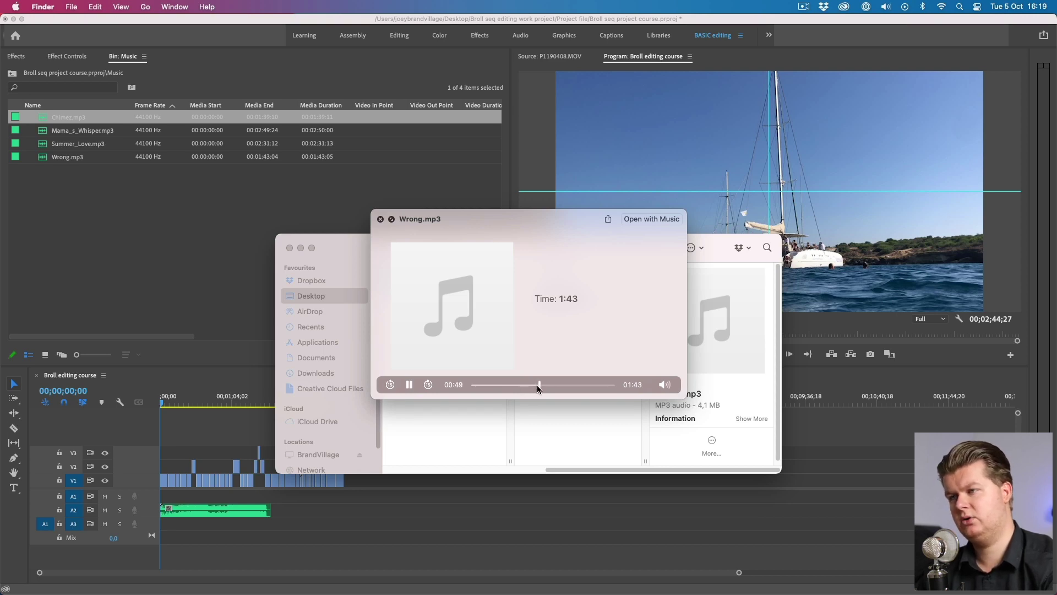
{"action": "key", "text": "space"}
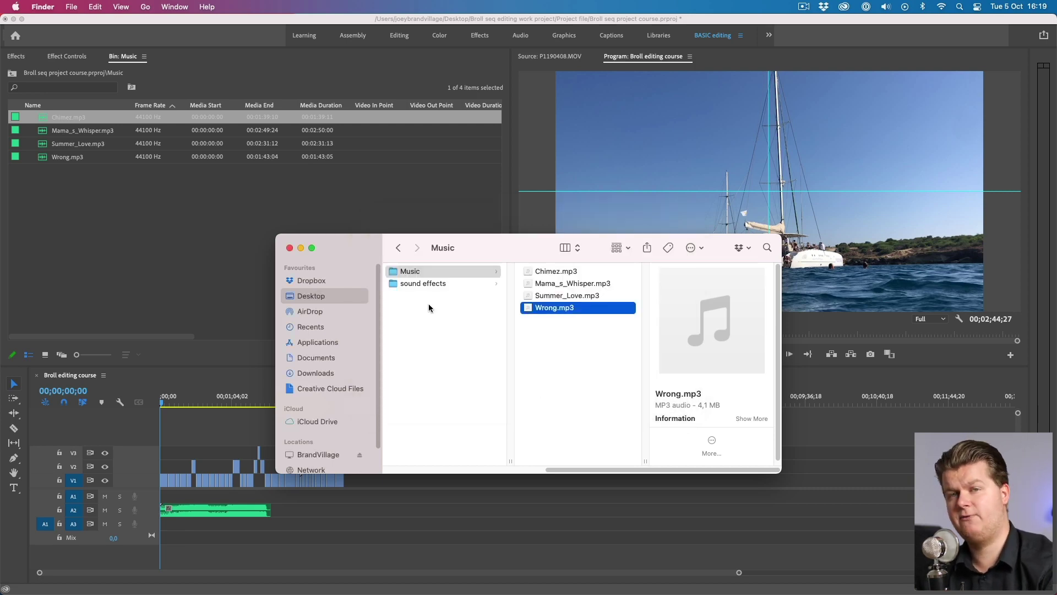
{"action": "key", "text": "super+a"}
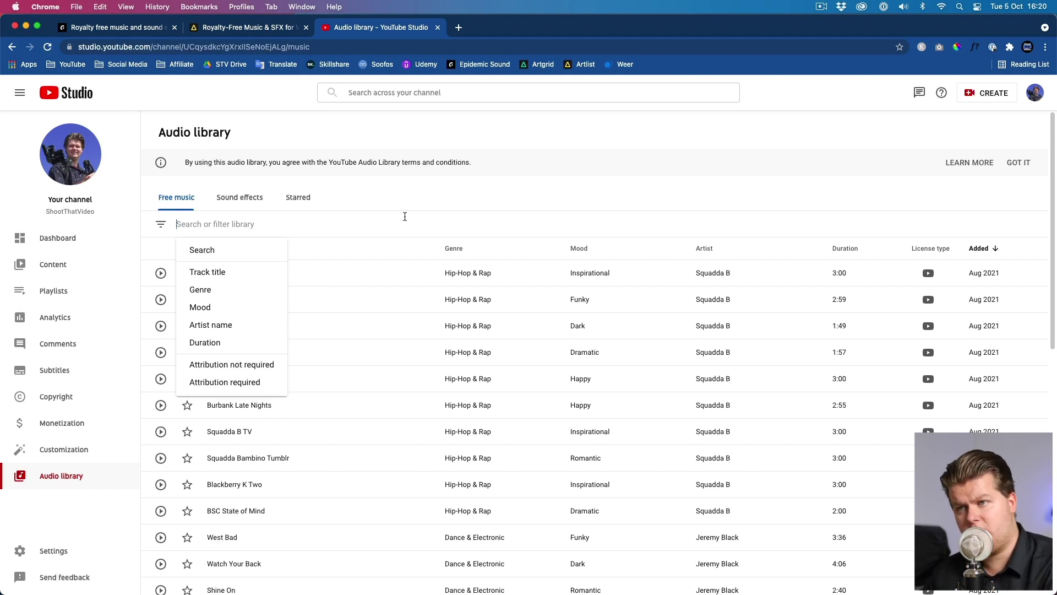
Browse the free music in the YouTube Studio Audio library, choose the Mood filter, and clear the file selection back in the Music folder.
{"action": "scroll", "coordinate": [426, 388], "scroll_direction": "down", "scroll_amount": 9}
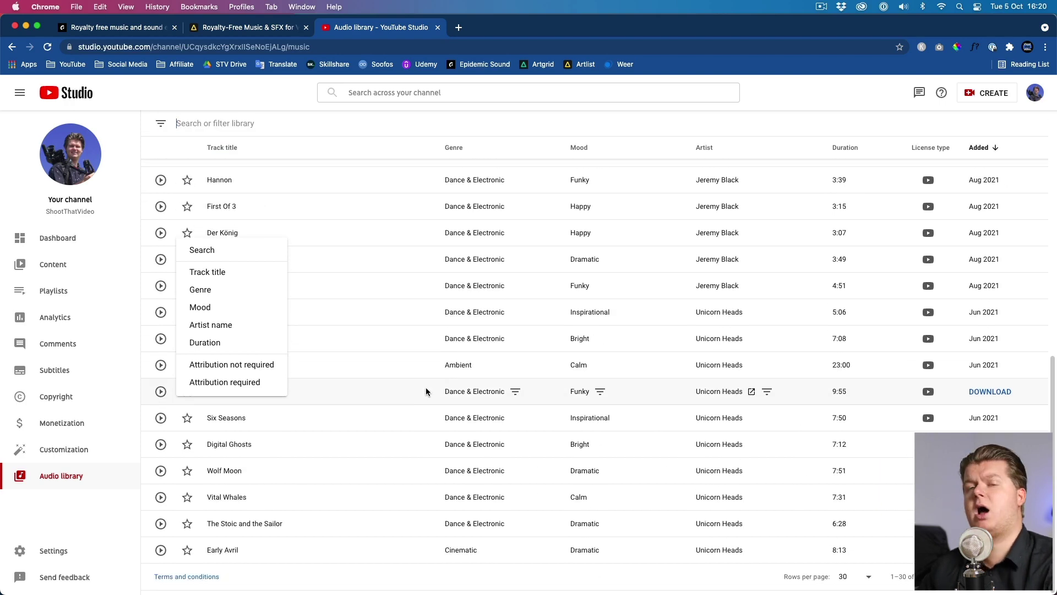
{"action": "scroll", "coordinate": [425, 388], "scroll_direction": "up", "scroll_amount": 10}
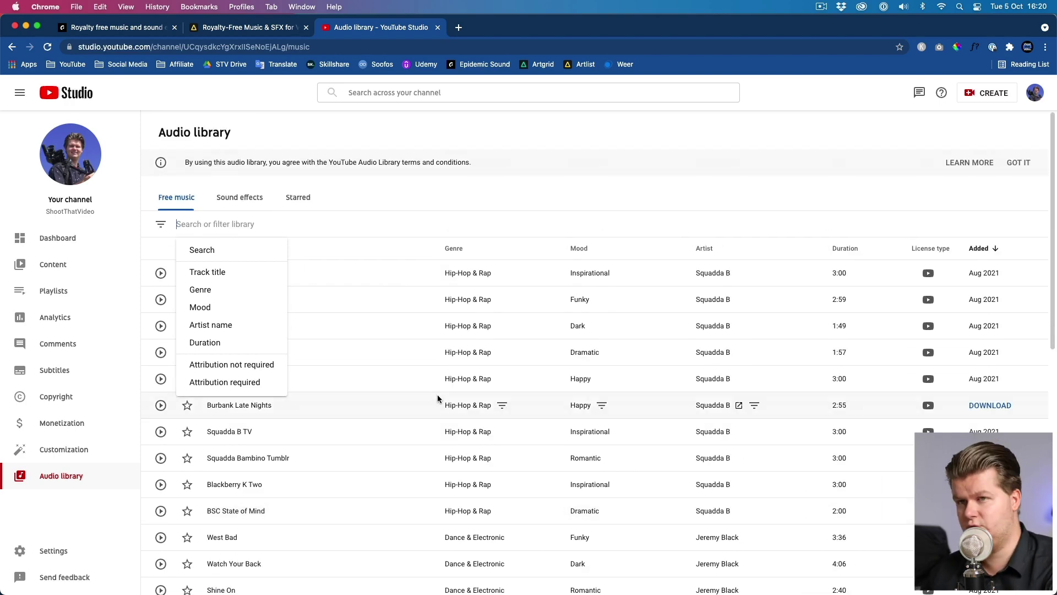
{"action": "left_click", "coordinate": [209, 306]}
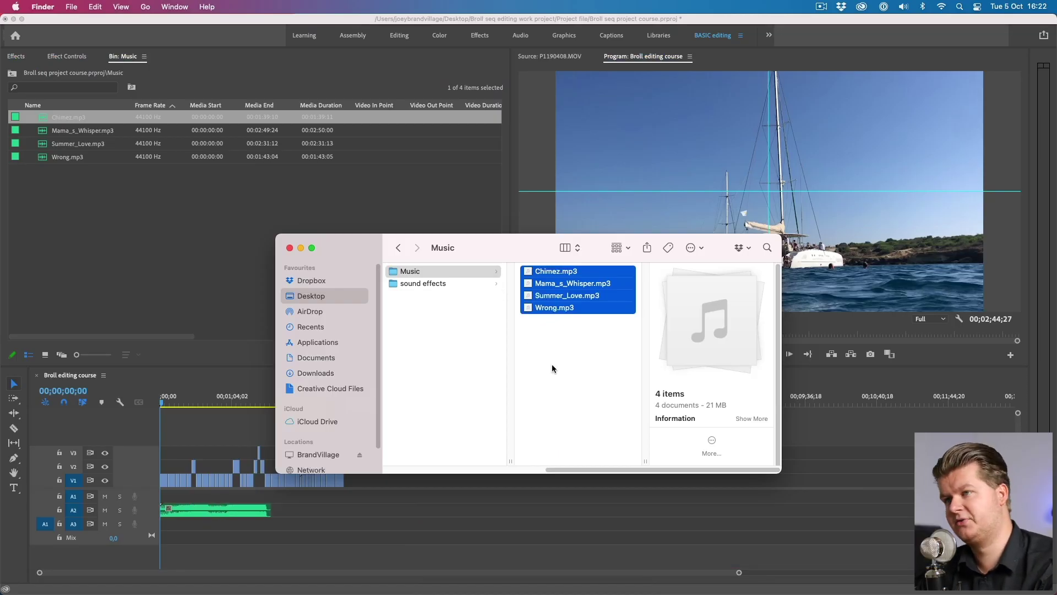
{"action": "left_click", "coordinate": [569, 355]}
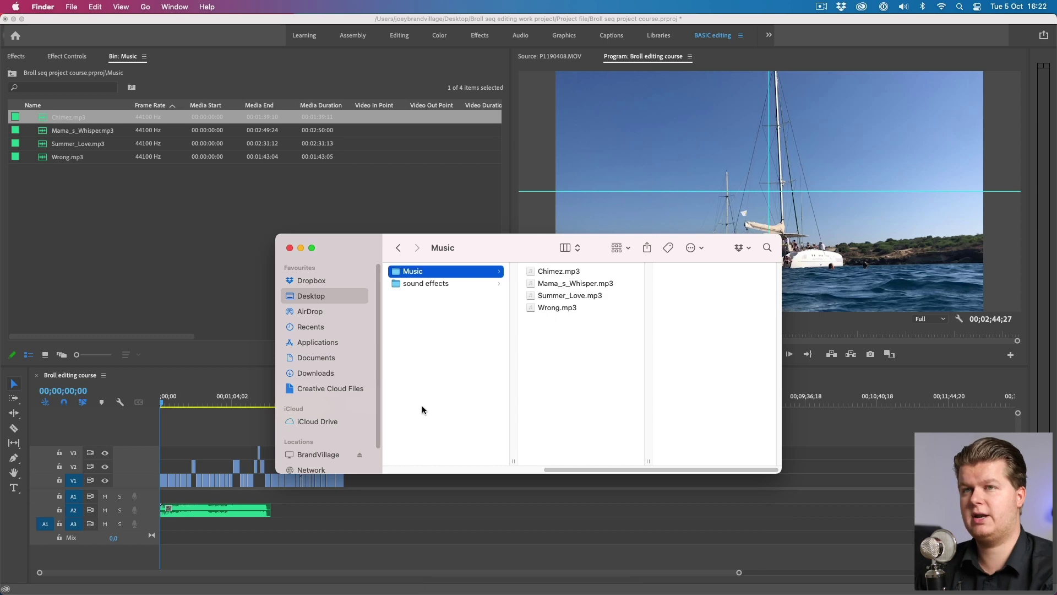
Open Chimez.mp3 from the Music bin in the Source monitor and listen to it at about 00:34 and 01:03.
{"action": "left_click", "coordinate": [104, 267]}
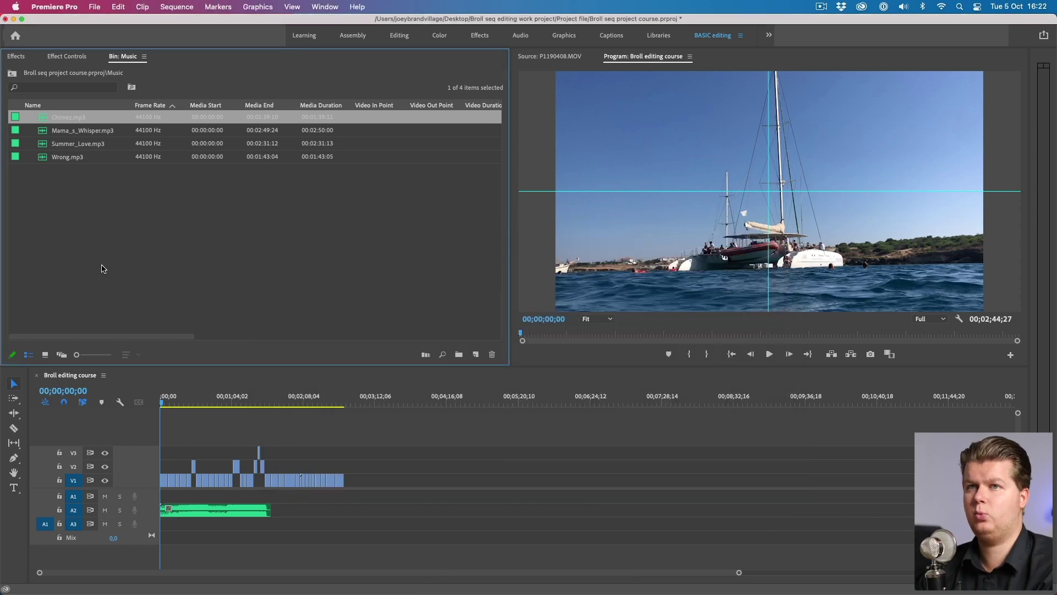
{"action": "double_click", "coordinate": [64, 118]}
{"action": "left_click", "coordinate": [578, 238]}
{"action": "key", "text": "space"}
{"action": "left_click", "coordinate": [688, 235]}
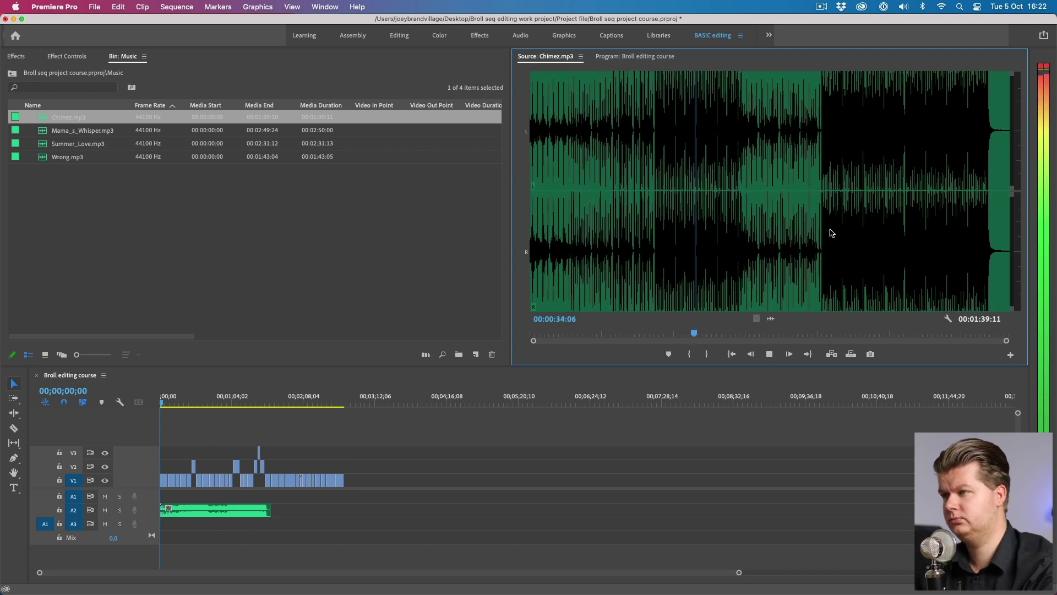
{"action": "left_click", "coordinate": [789, 244]}
{"action": "left_click", "coordinate": [835, 243]}
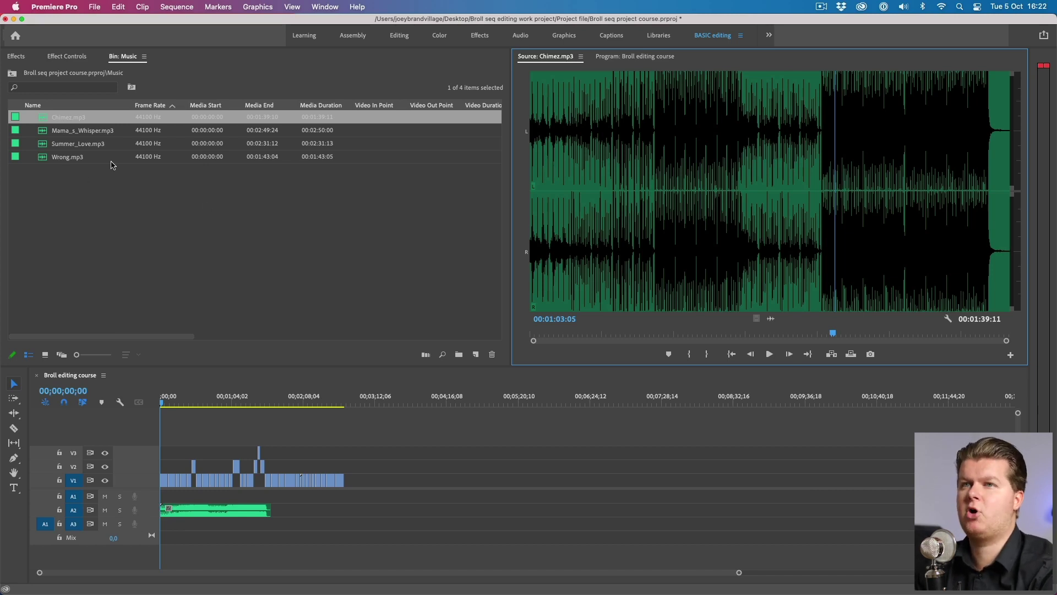
Compare the waveforms of Mama_s_Whisper.mp3, Summer_Love.mp3 and Wrong.mp3 in the Source monitor.
{"action": "double_click", "coordinate": [61, 131]}
{"action": "double_click", "coordinate": [76, 145]}
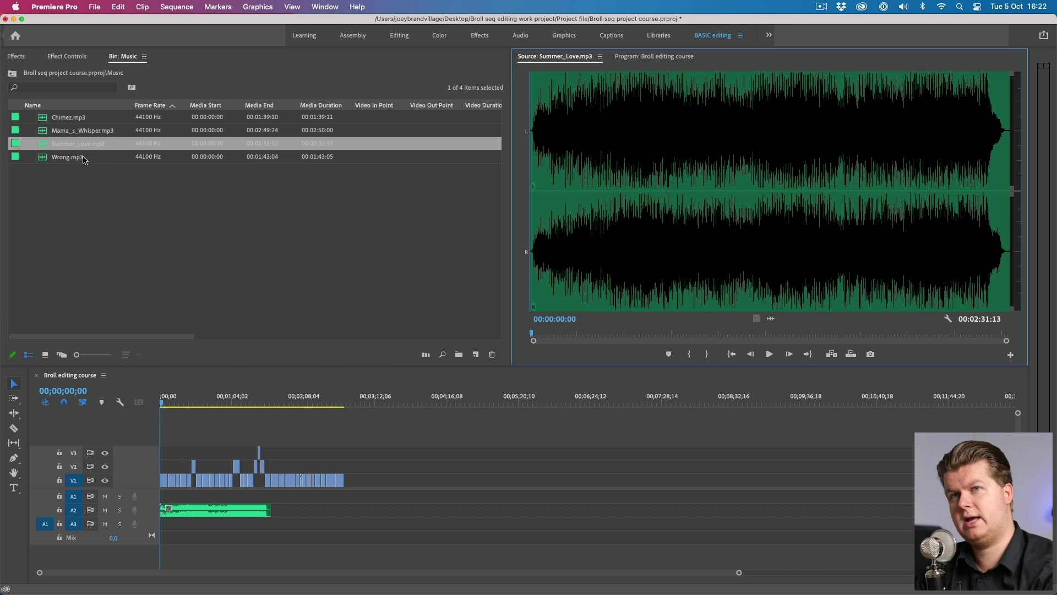
{"action": "double_click", "coordinate": [82, 158]}
{"action": "double_click", "coordinate": [81, 143]}
{"action": "double_click", "coordinate": [88, 158]}
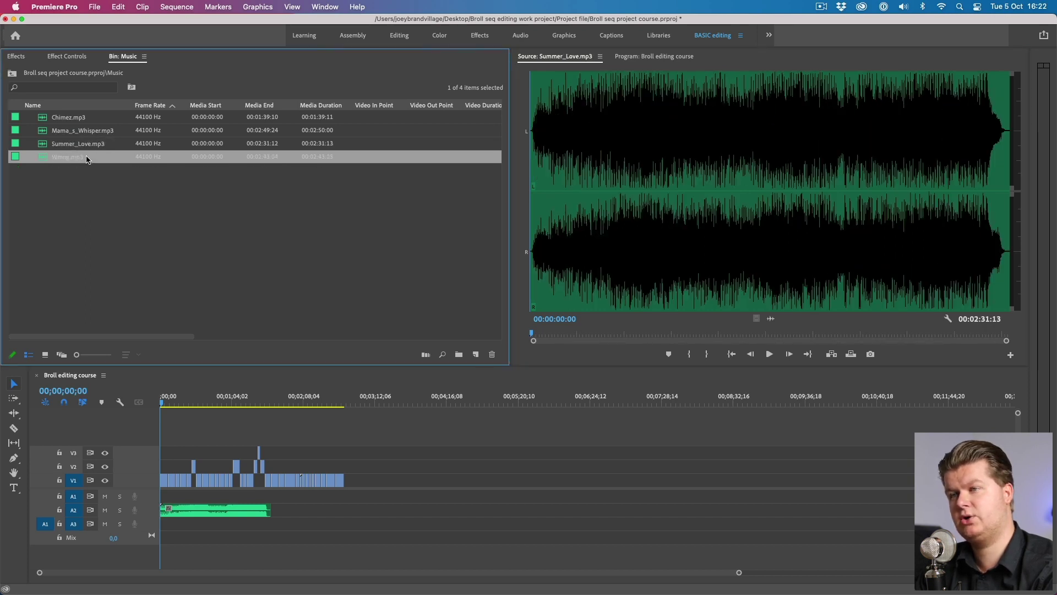
Listen to Wrong.mp3 from about 00:28 and jump to the waveform rise at about 01:09.
{"action": "left_click_drag", "start_coordinate": [558, 264], "coordinate": [660, 271]}
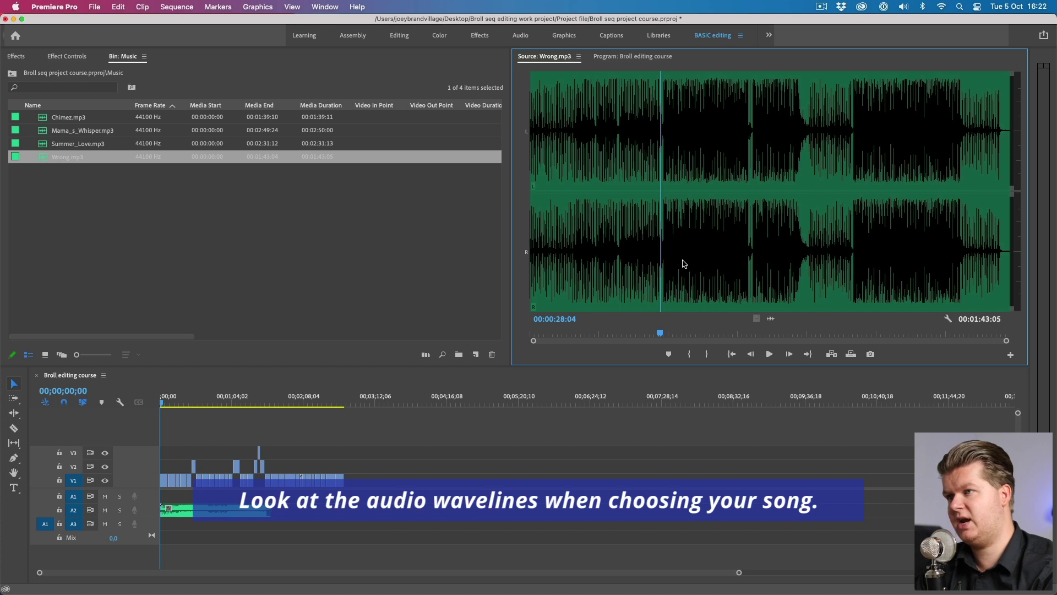
{"action": "key", "text": "space"}
{"action": "key", "text": "space"}
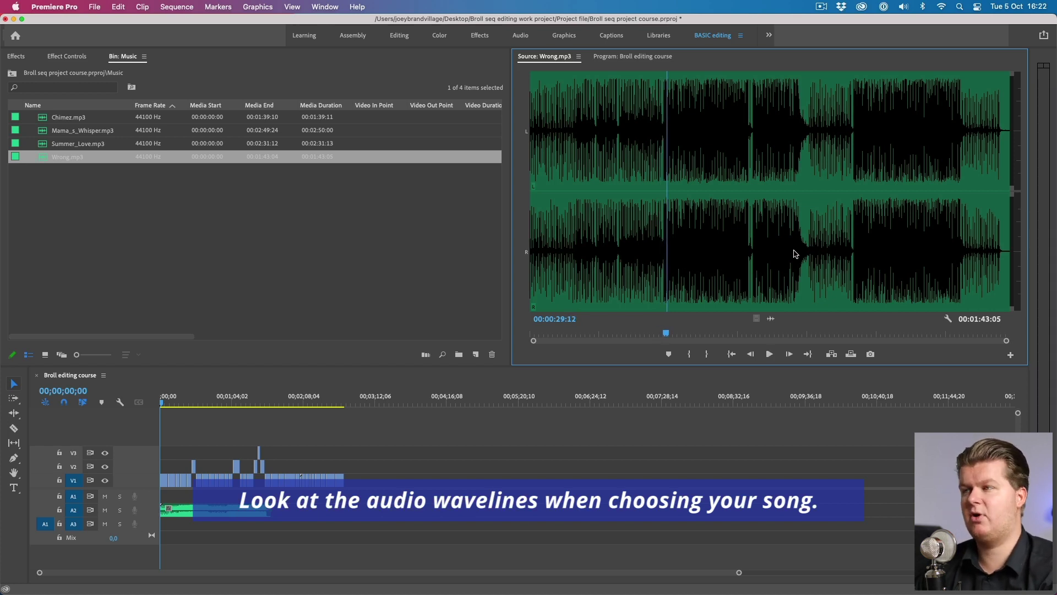
{"action": "left_click", "coordinate": [853, 254]}
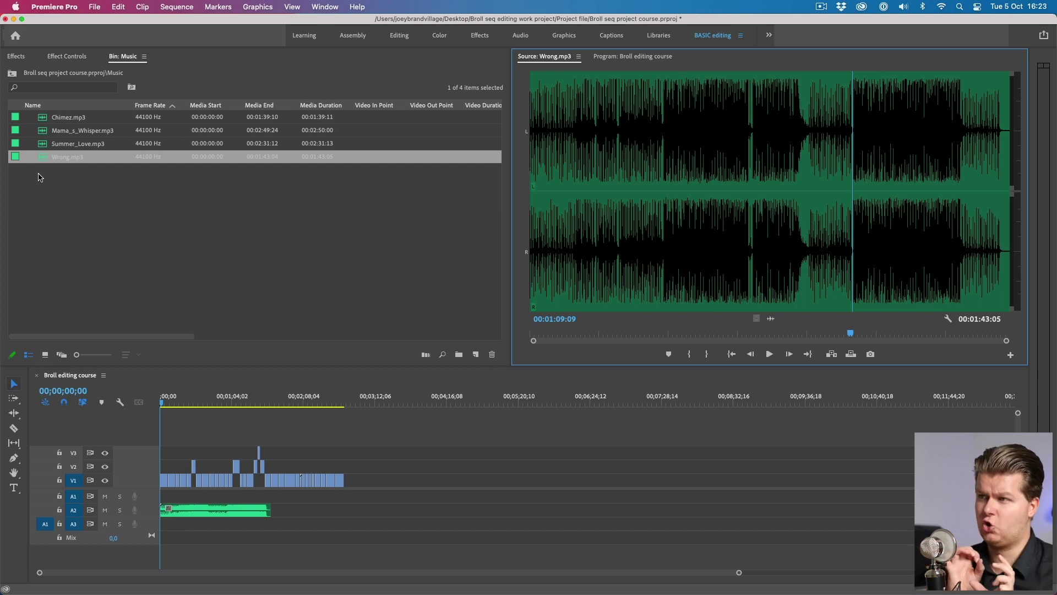
Select Chimez.mp3 again in the Music bin.
{"action": "key", "text": "Up"}
{"action": "key", "text": "Up"}
{"action": "key", "text": "Up"}
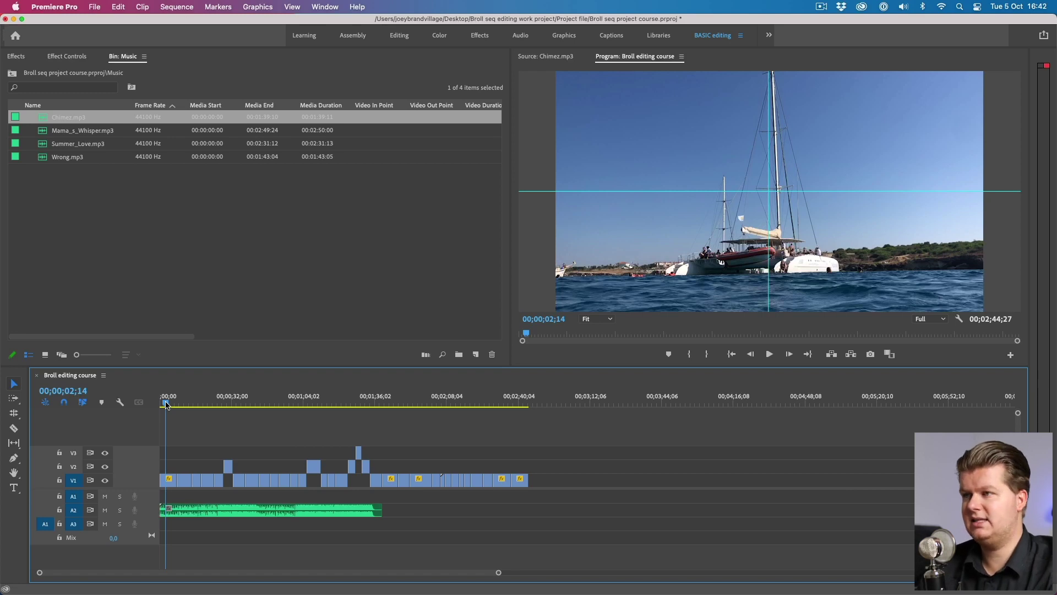
Move all video clips after the first one to about 00;03;25;00 on the timeline and return the playhead to the start.
{"action": "left_click_drag", "start_coordinate": [166, 404], "coordinate": [167, 405]}
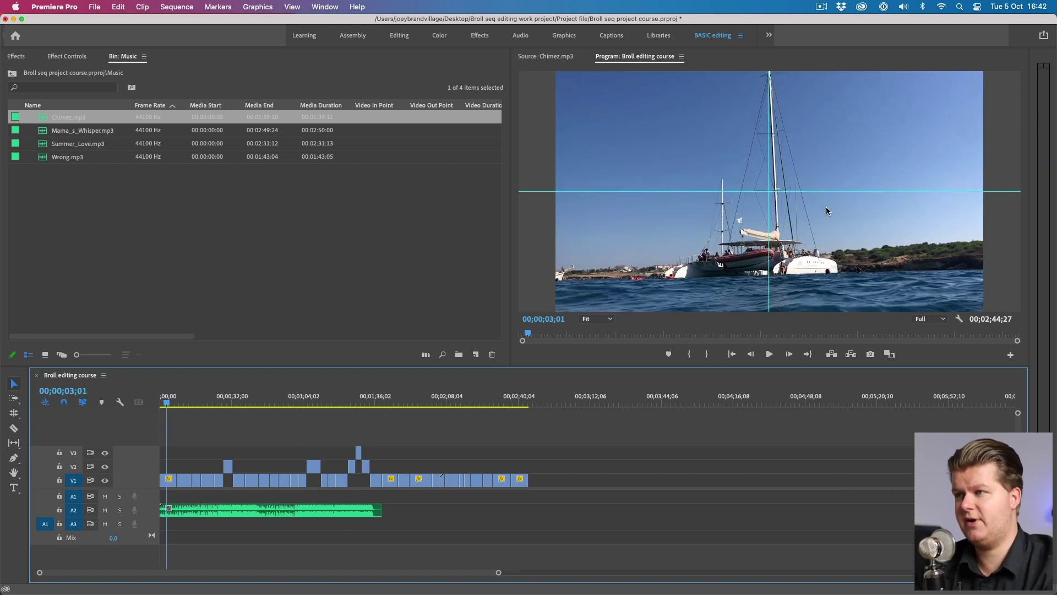
{"action": "left_click_drag", "start_coordinate": [537, 490], "coordinate": [185, 457]}
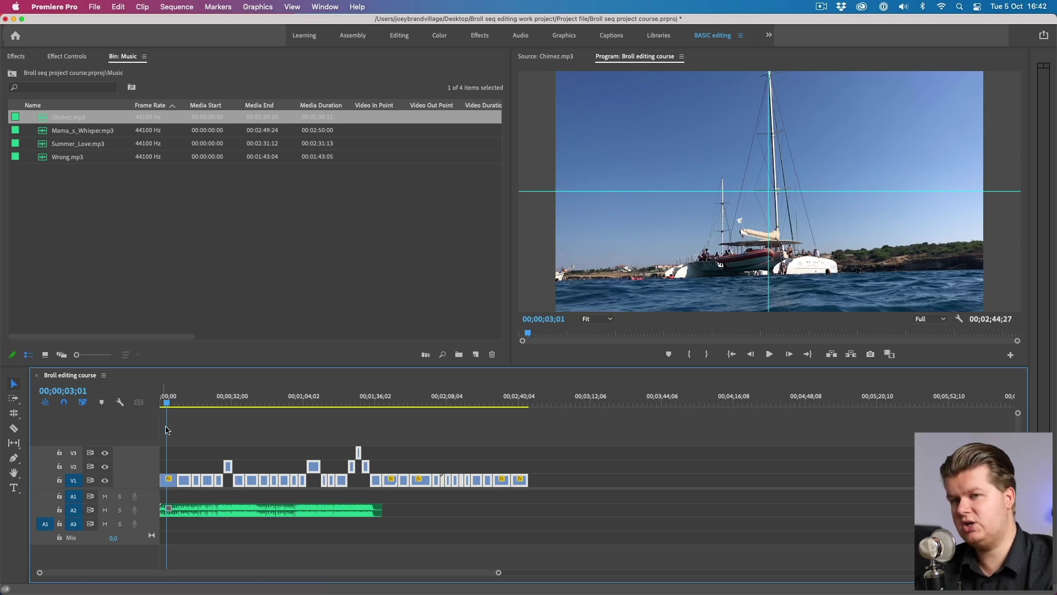
{"action": "left_click_drag", "start_coordinate": [181, 435], "coordinate": [608, 484]}
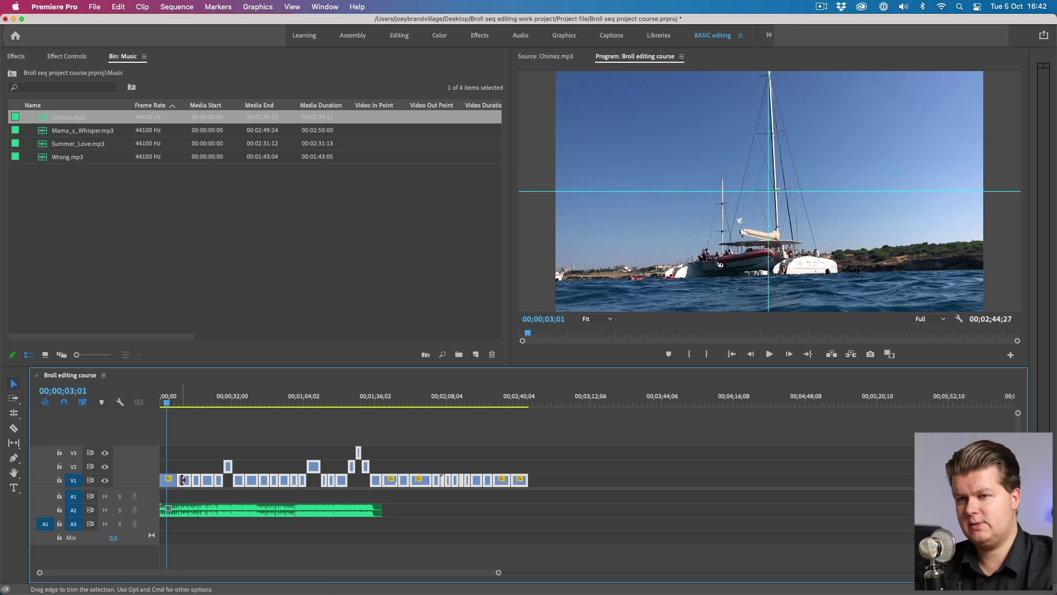
{"action": "left_click_drag", "start_coordinate": [173, 478], "coordinate": [631, 493]}
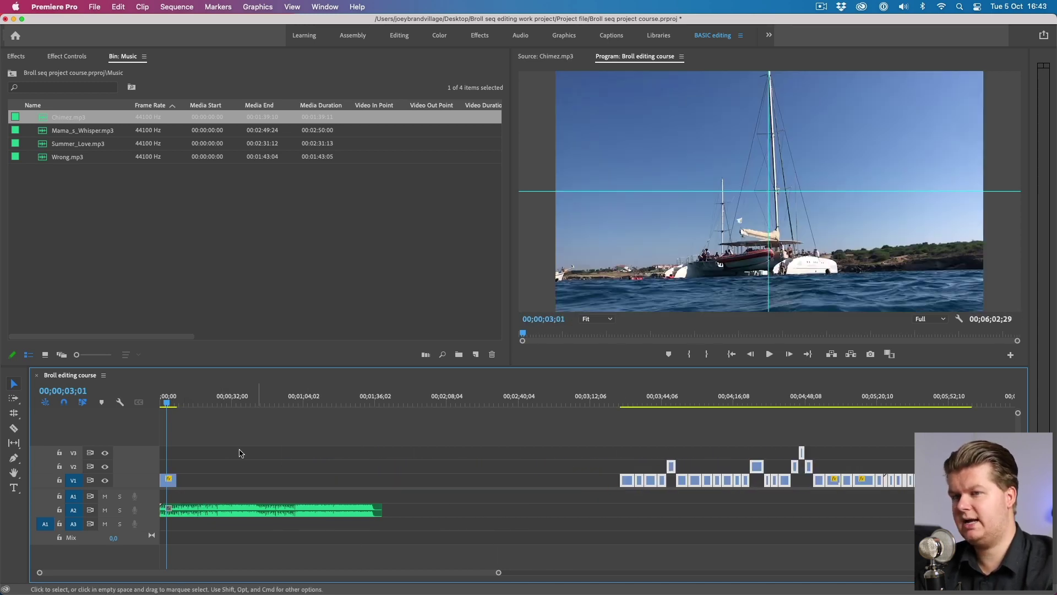
{"action": "left_click", "coordinate": [238, 452]}
{"action": "key", "text": "Home"}
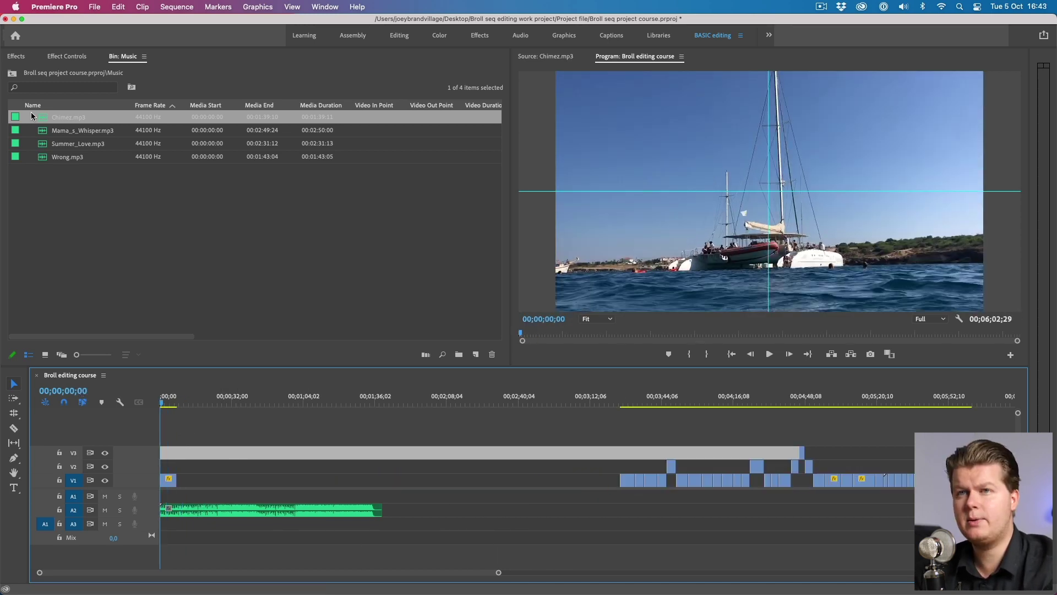
Open Chimez.mp3 in the Source monitor and play the first few seconds of the song.
{"action": "double_click", "coordinate": [46, 119]}
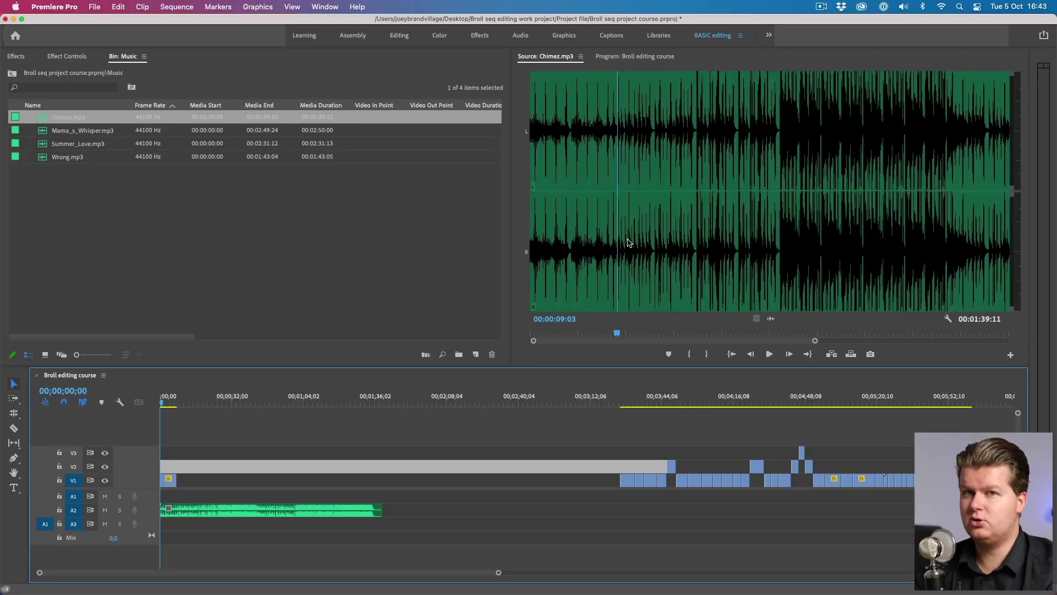
{"action": "left_click", "coordinate": [636, 244]}
{"action": "key", "text": "space"}
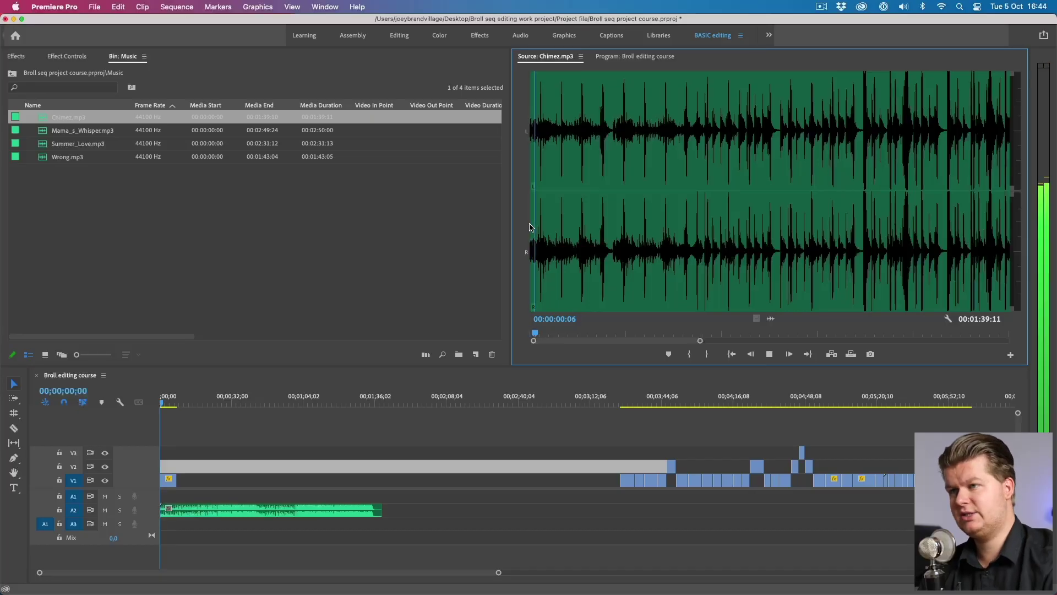
{"action": "key", "text": "space"}
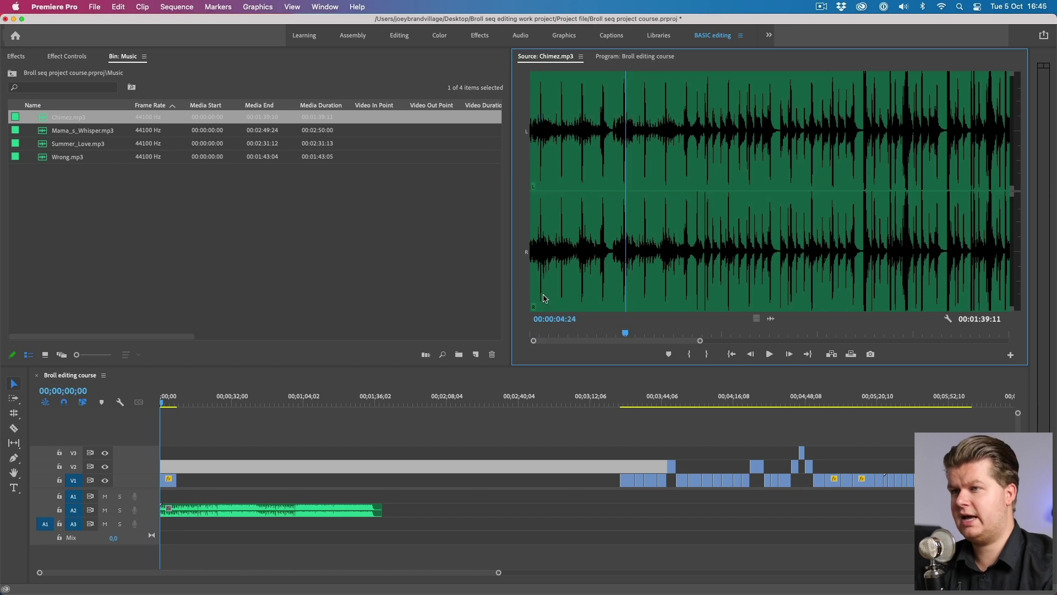
Go through the first four beat peaks in the Chimez.mp3 waveform and play the song on to about nine seconds.
{"action": "left_click", "coordinate": [542, 294]}
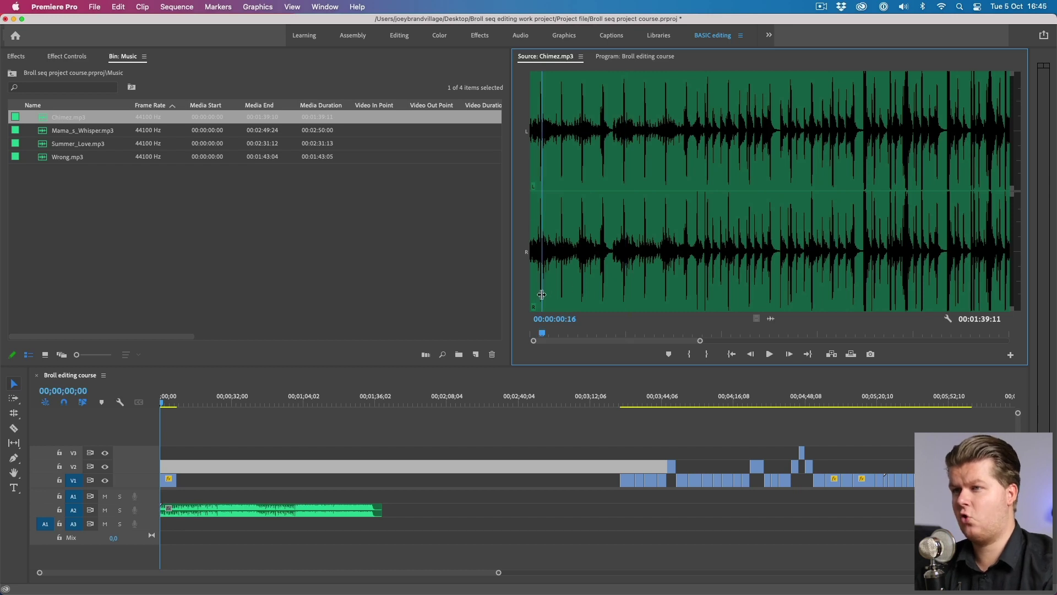
{"action": "left_click", "coordinate": [562, 297]}
{"action": "left_click", "coordinate": [584, 299]}
{"action": "left_click", "coordinate": [604, 292]}
{"action": "key", "text": "space"}
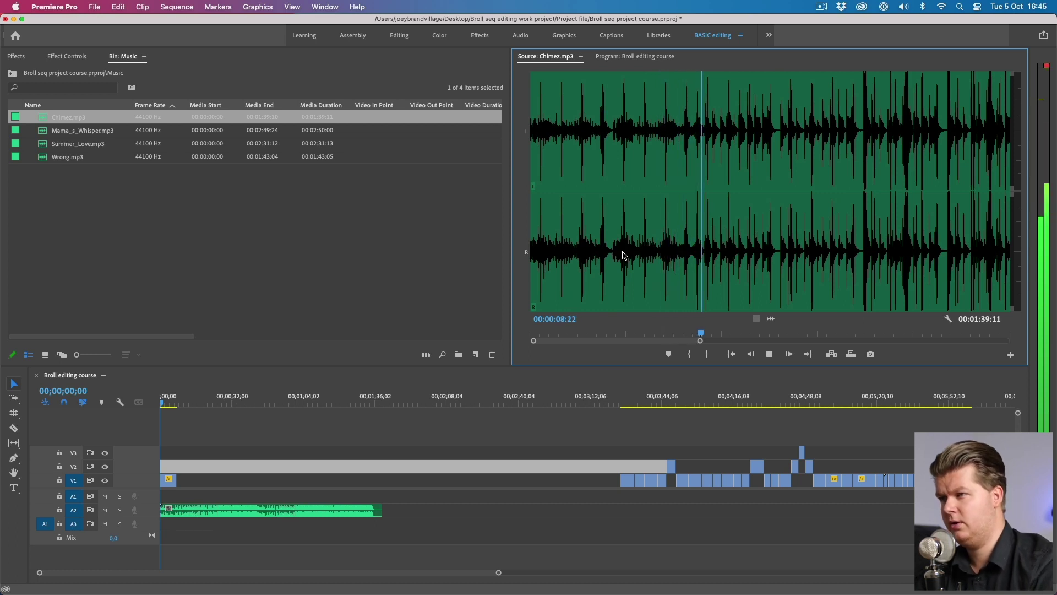
{"action": "key", "text": "space"}
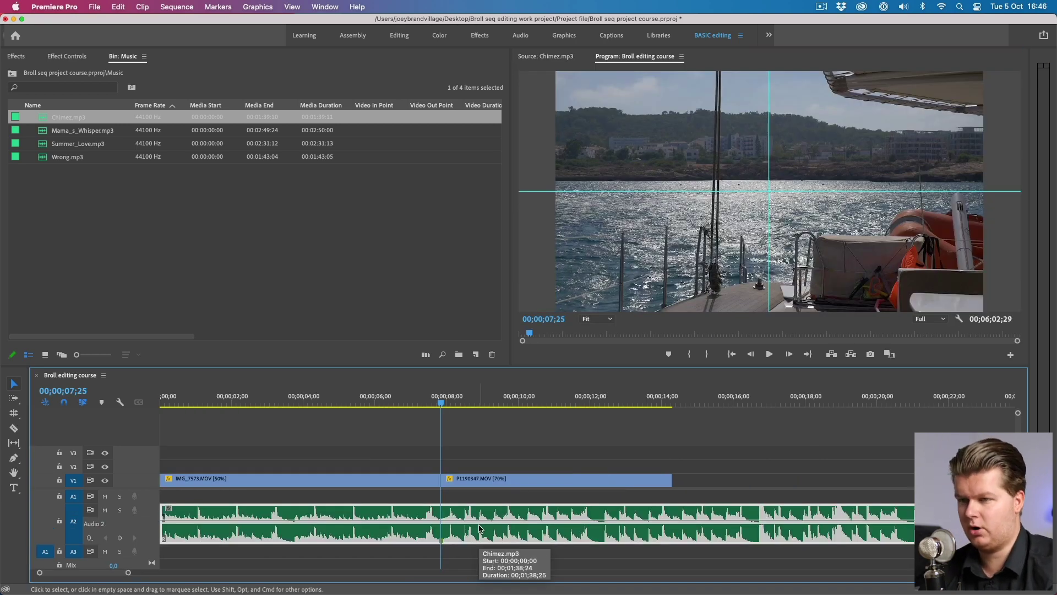
Examine the beat marker on the Chimez music clip at the cut between IMG_7573.MOV and P1190347.MOV.
{"action": "left_click", "coordinate": [479, 528]}
{"action": "left_click", "coordinate": [445, 547]}
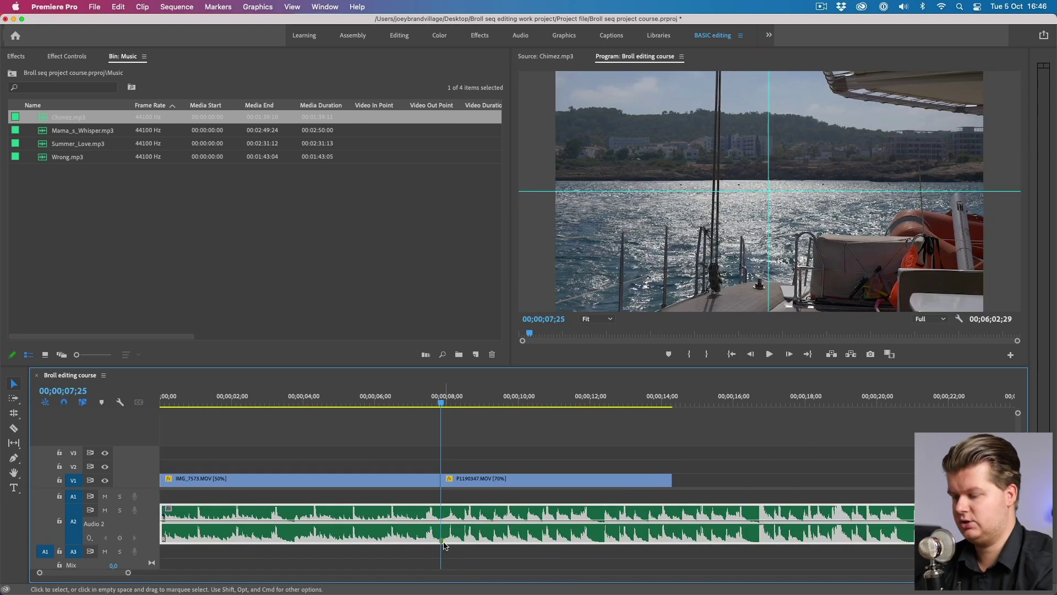
{"action": "key", "text": "minus"}
{"action": "key", "text": "minus"}
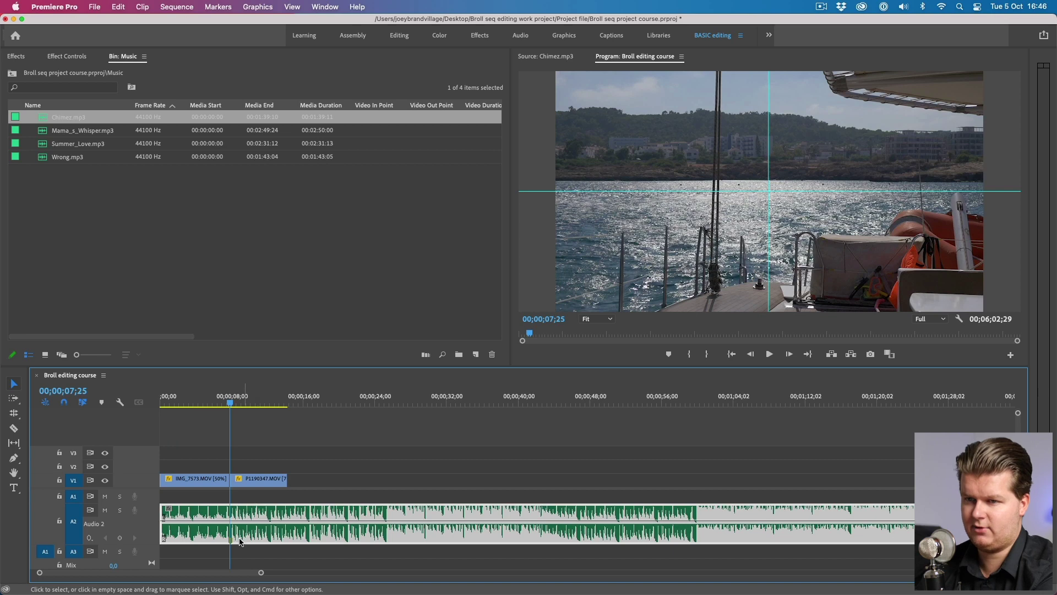
{"action": "key", "text": "equal"}
{"action": "key", "text": "equal"}
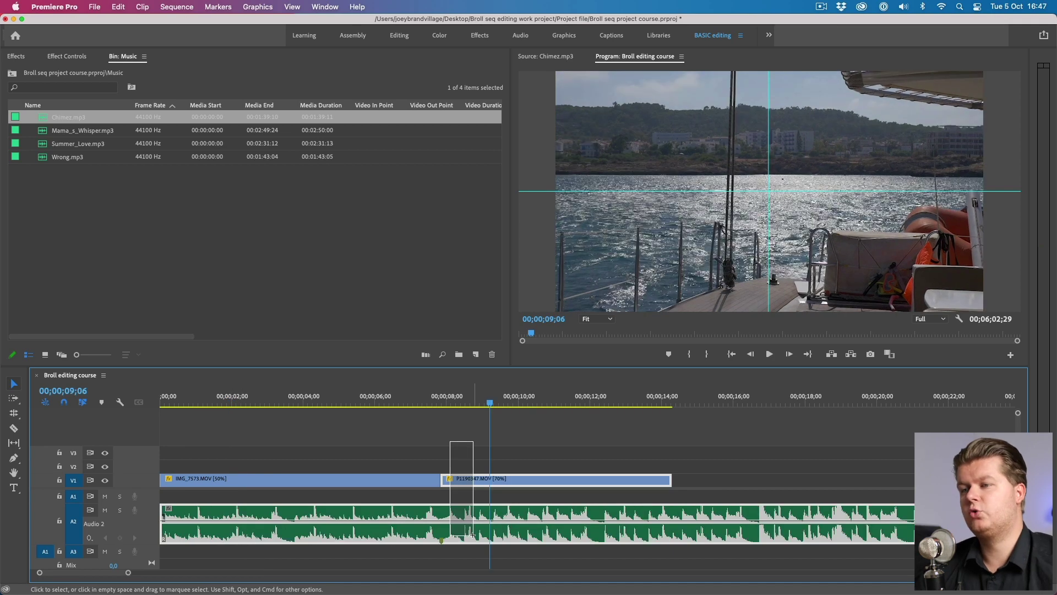
Shift P1190347.MOV and the Chimez music to start at about 00;00;15;00 and 00;00;06;15, and place IMG_7573.MOV between the music's start and P1190347.MOV.
{"action": "left_click_drag", "start_coordinate": [470, 532], "coordinate": [735, 489]}
{"action": "left_click_drag", "start_coordinate": [414, 521], "coordinate": [177, 520]}
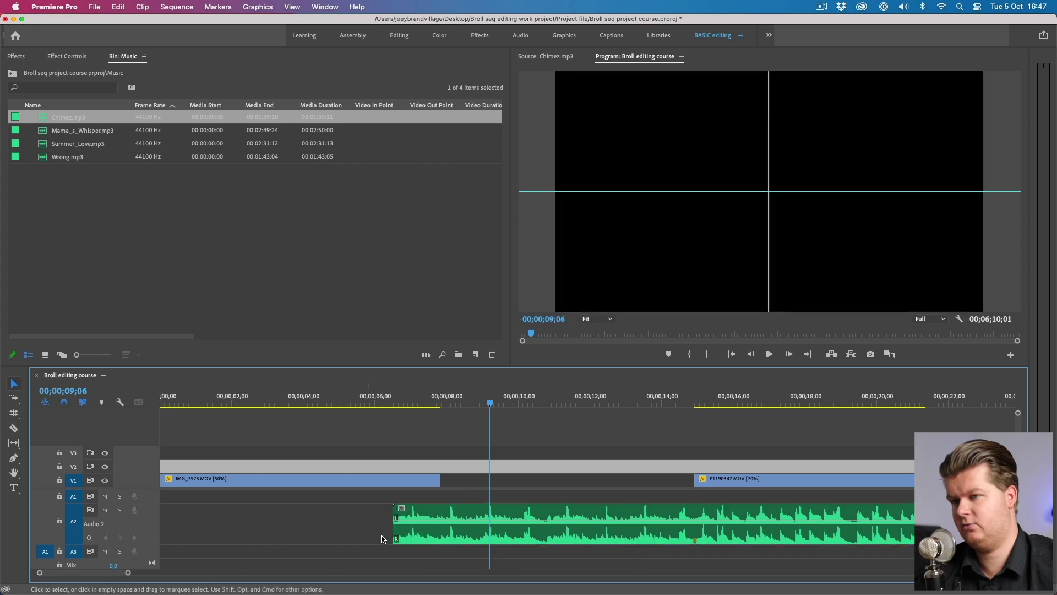
{"action": "left_click_drag", "start_coordinate": [382, 482], "coordinate": [633, 484]}
{"action": "left_click_drag", "start_coordinate": [414, 480], "coordinate": [384, 423]}
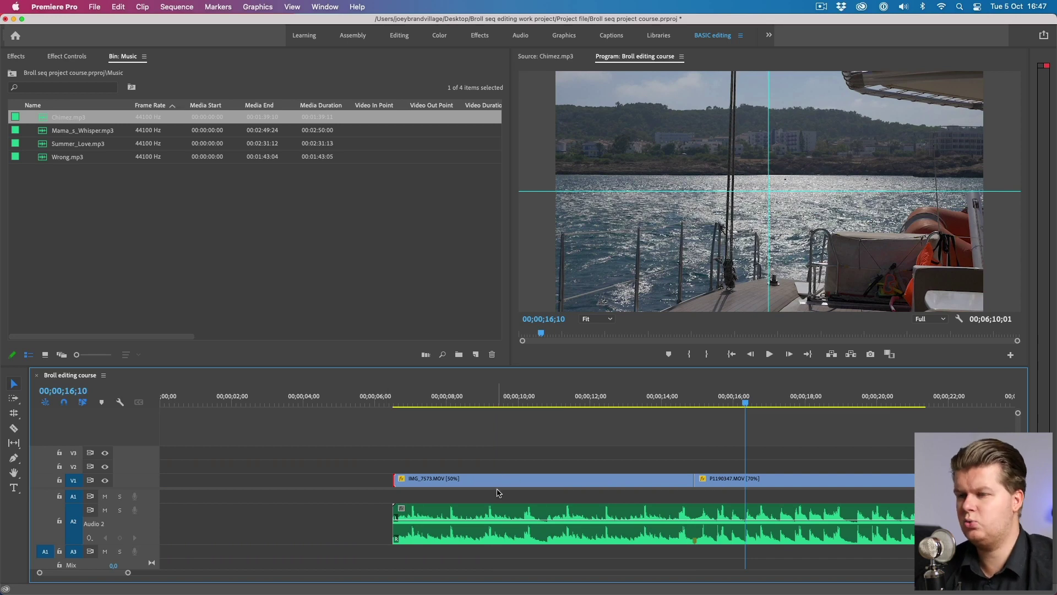
Split the Chimez music clip at about 00;00;10;21 with the Razor tool and delete the part before the cut.
{"action": "left_click", "coordinate": [447, 524]}
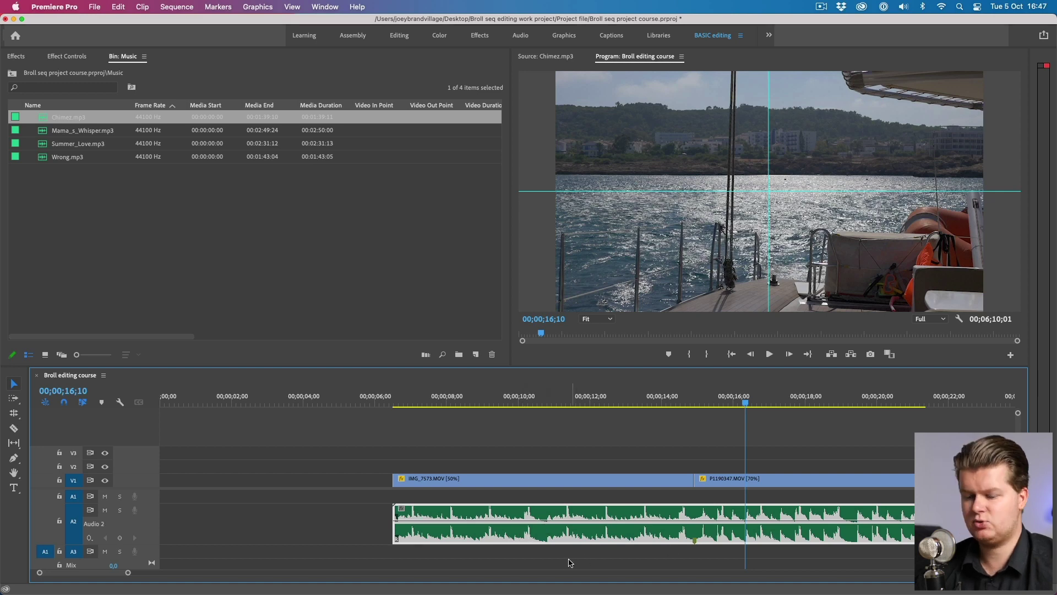
{"action": "key", "text": "c"}
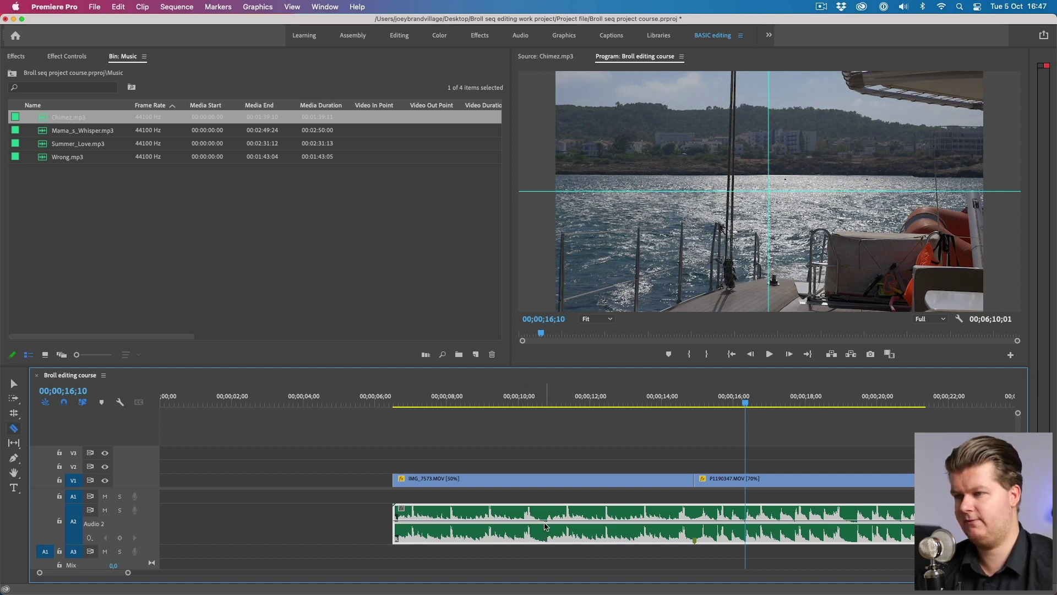
{"action": "left_click", "coordinate": [544, 530]}
{"action": "key", "text": "v"}
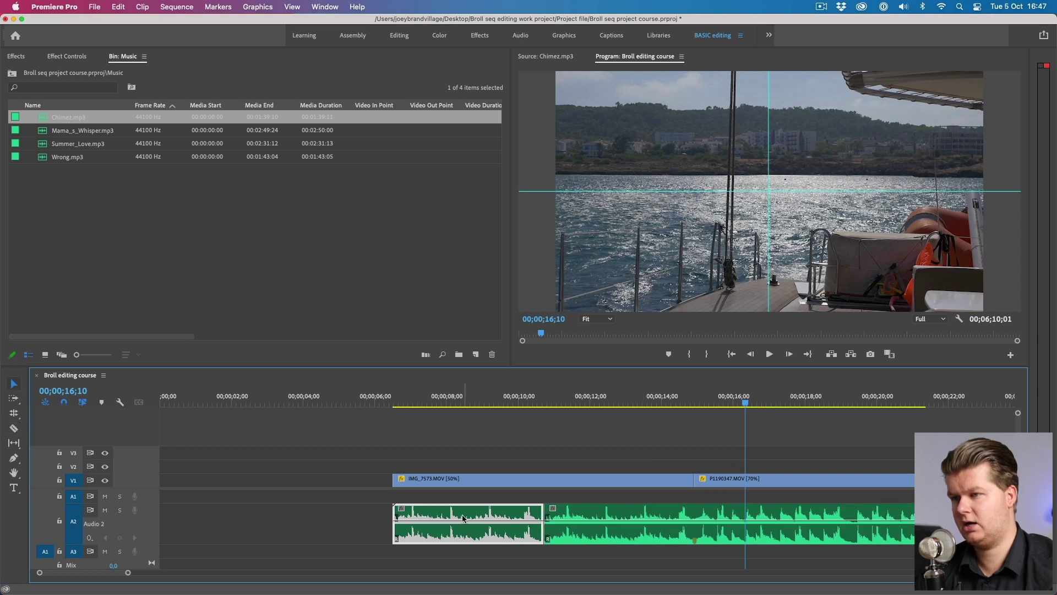
{"action": "key", "text": "Delete"}
Play the shortened opening from its start across the cut into P1190347.MOV.
{"action": "left_click", "coordinate": [537, 401]}
{"action": "key", "text": "space"}
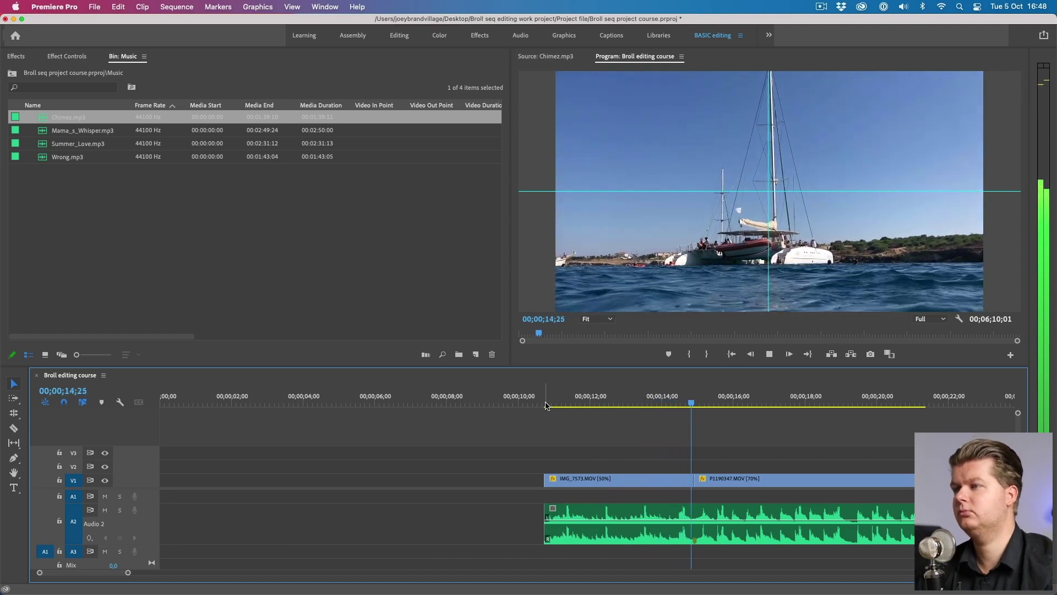
{"action": "key", "text": "space"}
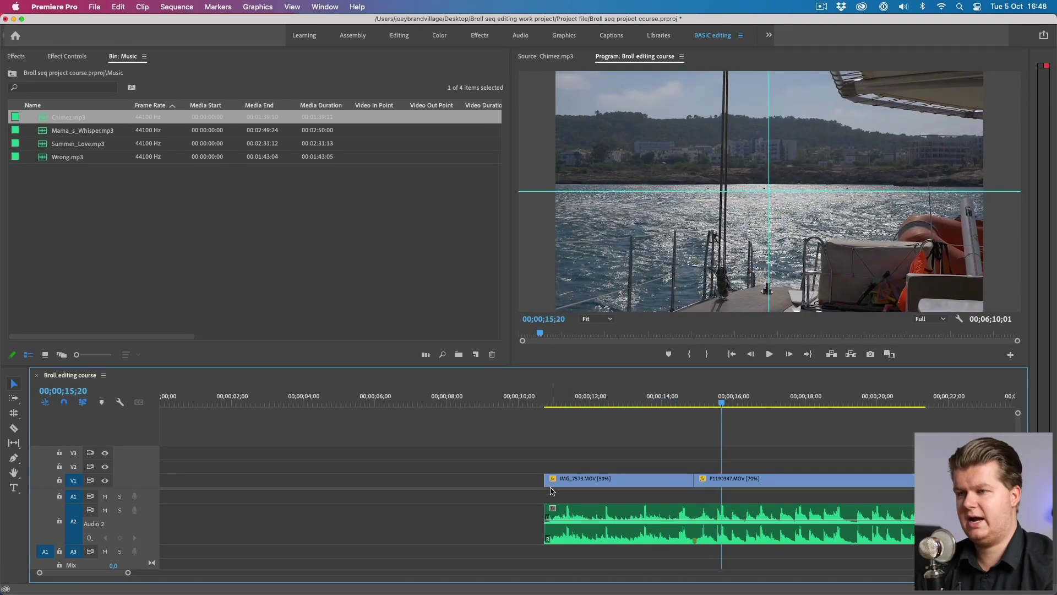
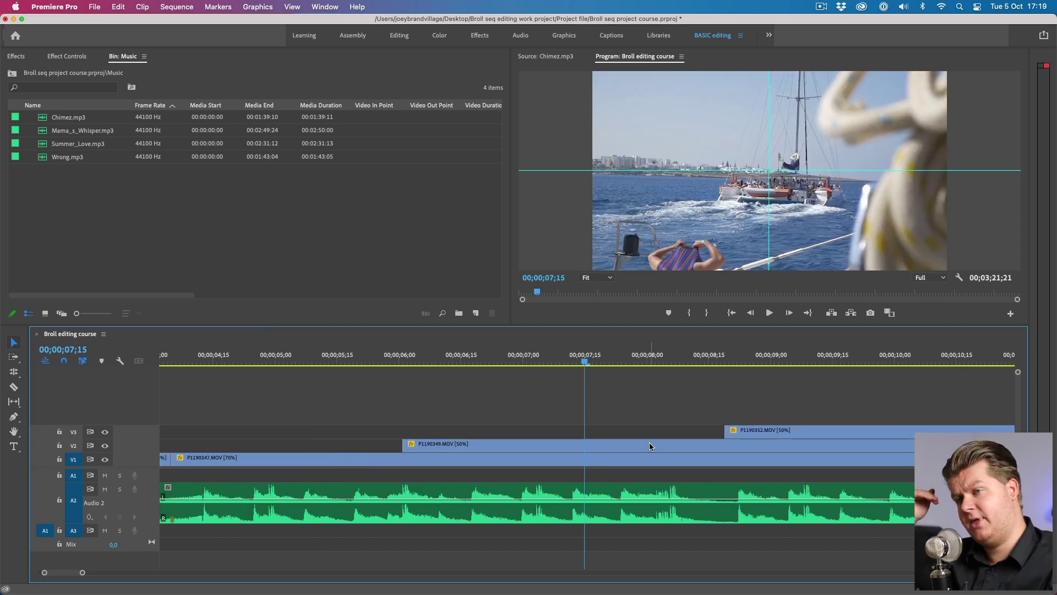
Shift the start of P1190349.MOV on V2 to about 00;00;06;05 and point out the neighbouring P1190352.MOV and P1190347.MOV.
{"action": "left_click_drag", "start_coordinate": [421, 446], "coordinate": [463, 449]}
{"action": "left_click", "coordinate": [738, 433]}
{"action": "left_click", "coordinate": [749, 463]}
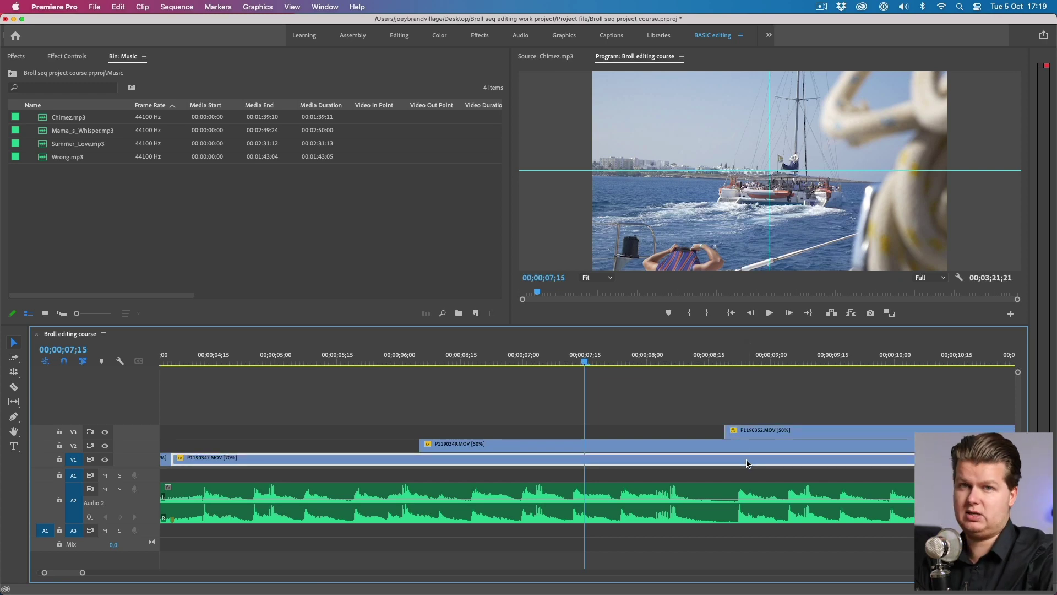
Bring P1190366.MOV from the set-aside clips onto V1 behind the opening clips.
{"action": "key", "text": "minus"}
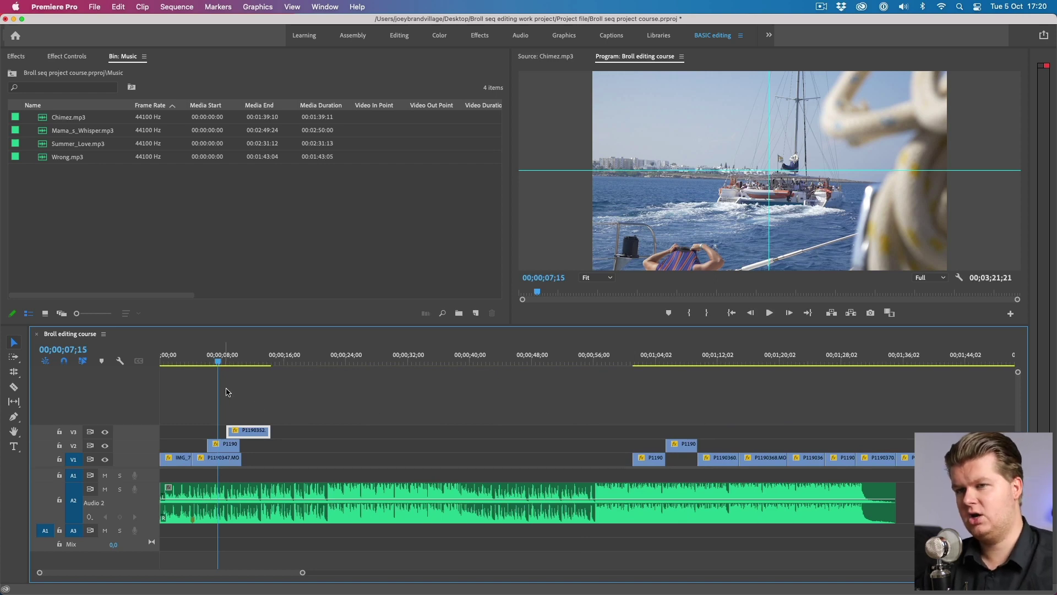
{"action": "left_click_drag", "start_coordinate": [652, 462], "coordinate": [273, 468]}
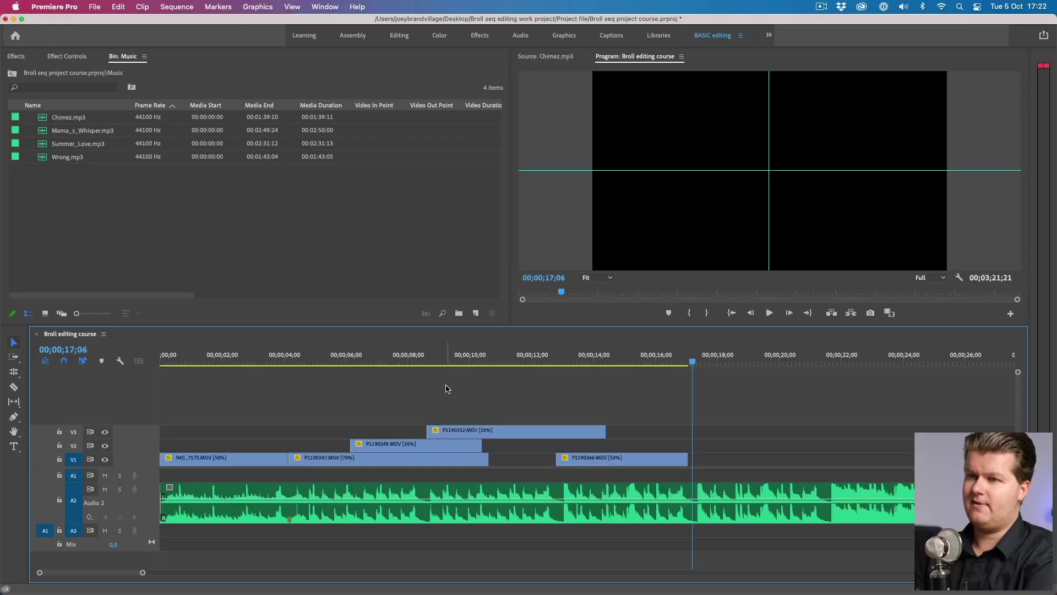
{"action": "key", "text": "minus"}
{"action": "key", "text": "minus"}
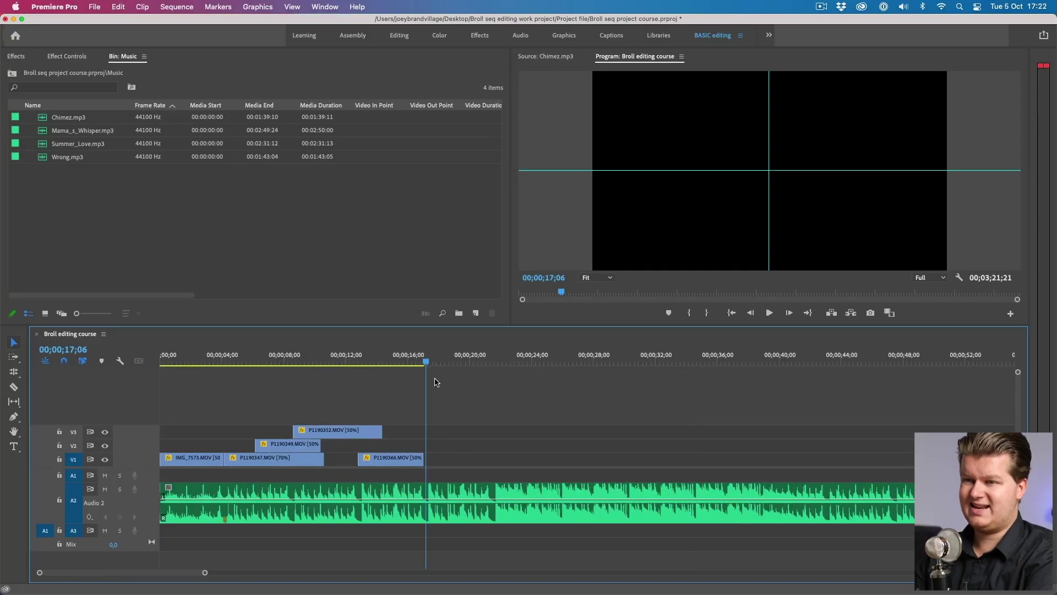
Review the opening clips from P1190347.MOV on V1 through the last stacked clips before 00;00;22;00 against the music.
{"action": "left_click", "coordinate": [225, 361]}
{"action": "left_click_drag", "start_coordinate": [226, 361], "coordinate": [226, 361]}
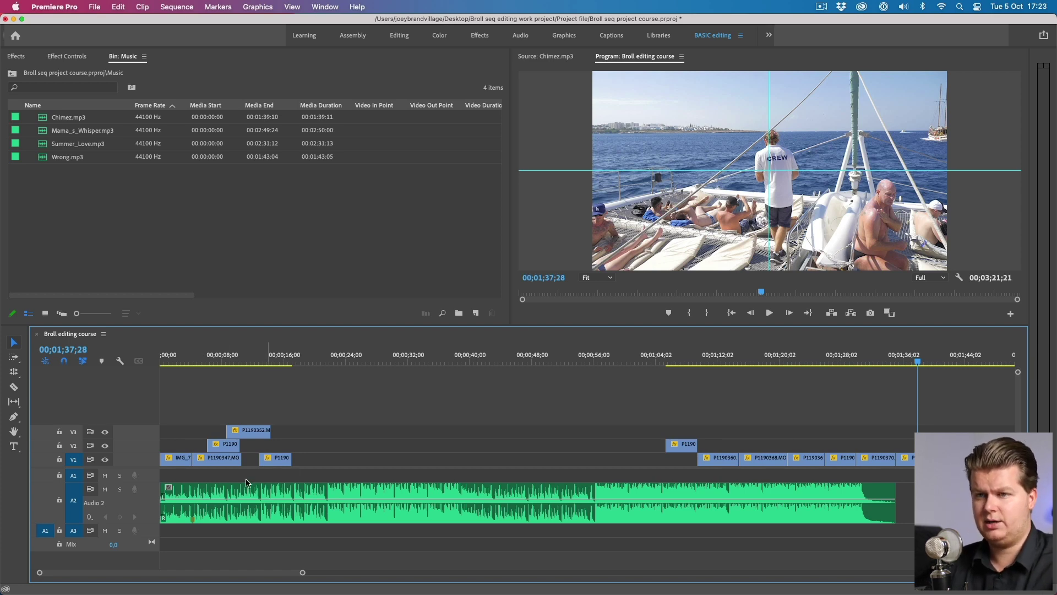
{"action": "left_click", "coordinate": [182, 362]}
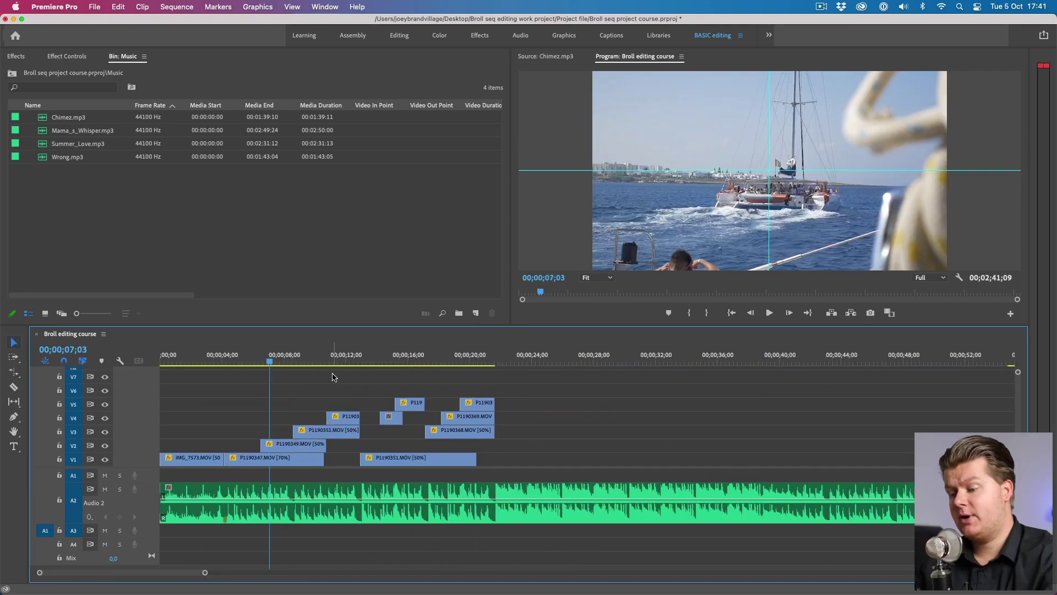
{"action": "key", "text": "minus"}
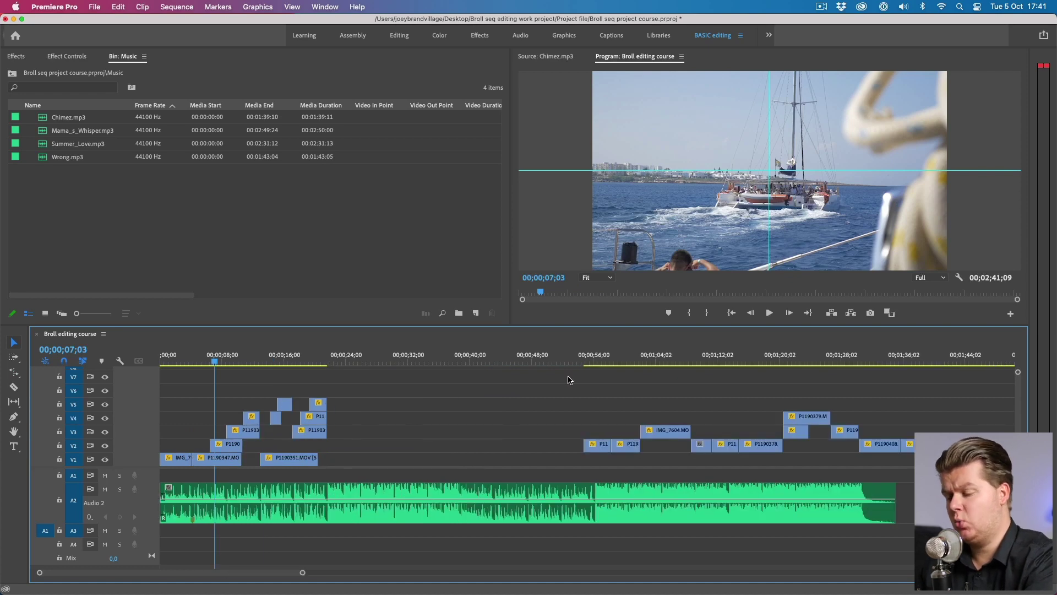
{"action": "left_click", "coordinate": [218, 363]}
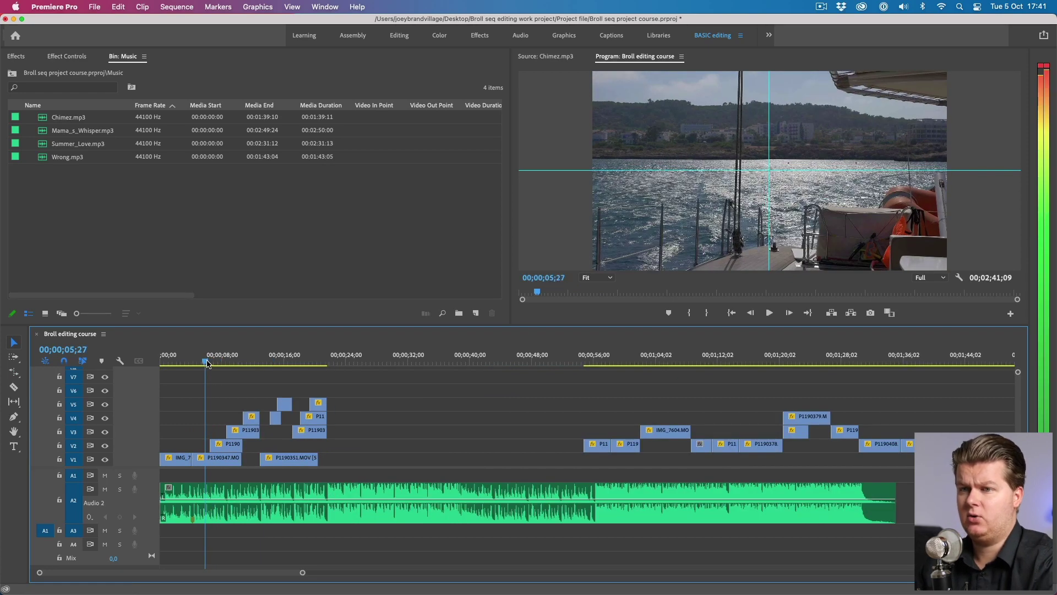
{"action": "key", "text": "equal"}
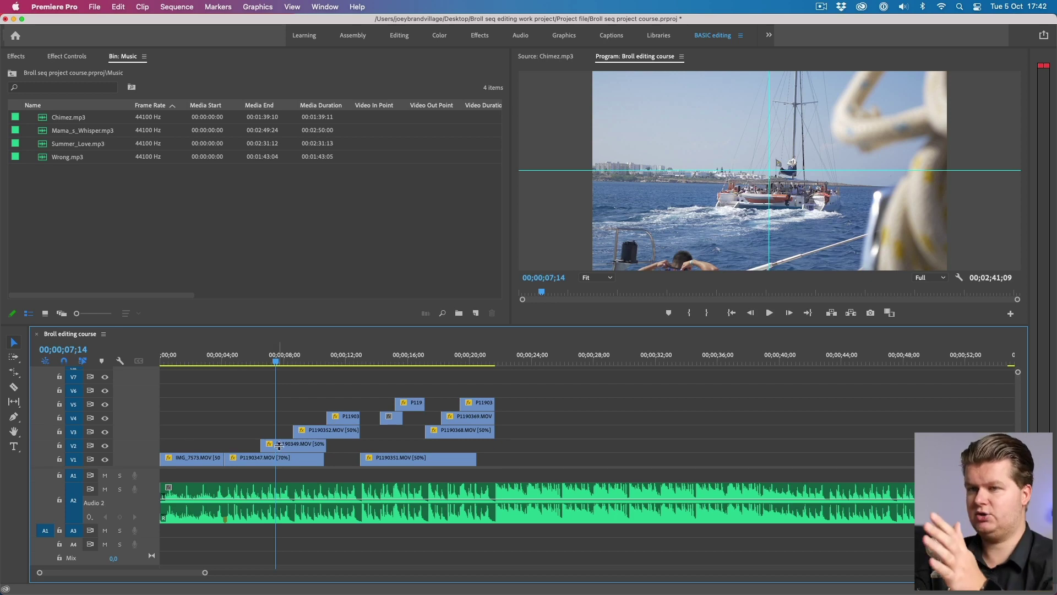
{"action": "key", "text": "equal"}
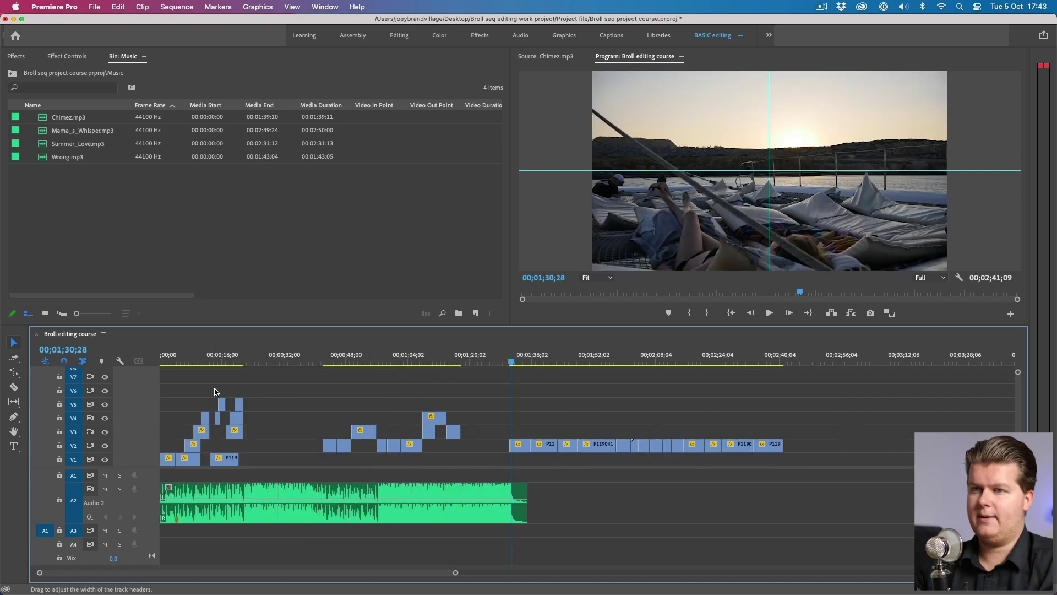
{"action": "left_click", "coordinate": [234, 361]}
{"action": "key", "text": "equal"}
{"action": "key", "text": "equal"}
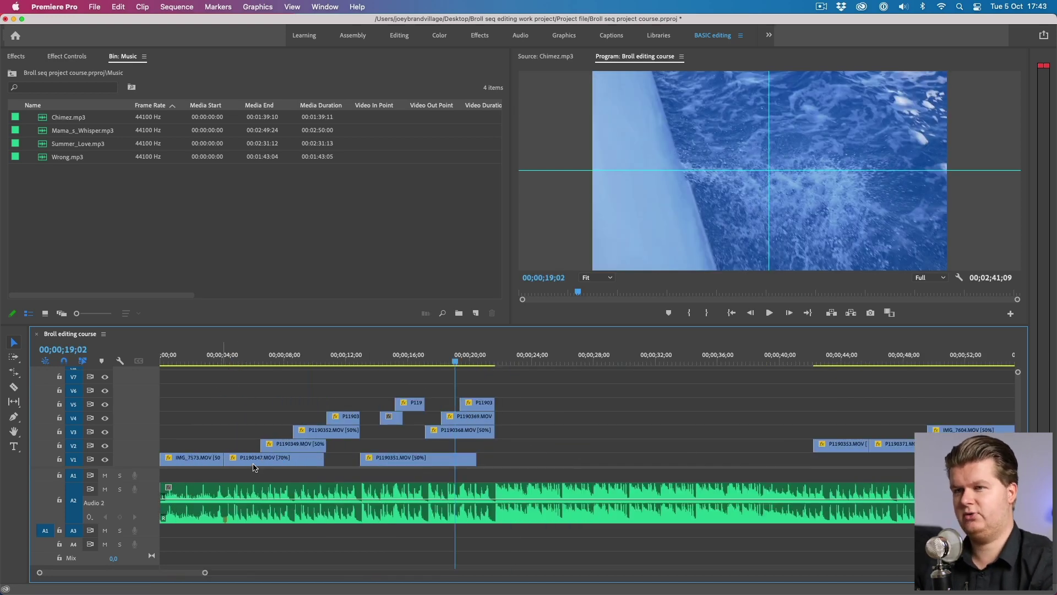
Split the Chimez music clip with the Razor tool at about 00;00;04;04 and at 00;00;21;20, where the stacked clips end.
{"action": "left_click", "coordinate": [505, 356]}
{"action": "left_click", "coordinate": [477, 356]}
{"action": "left_click", "coordinate": [495, 358]}
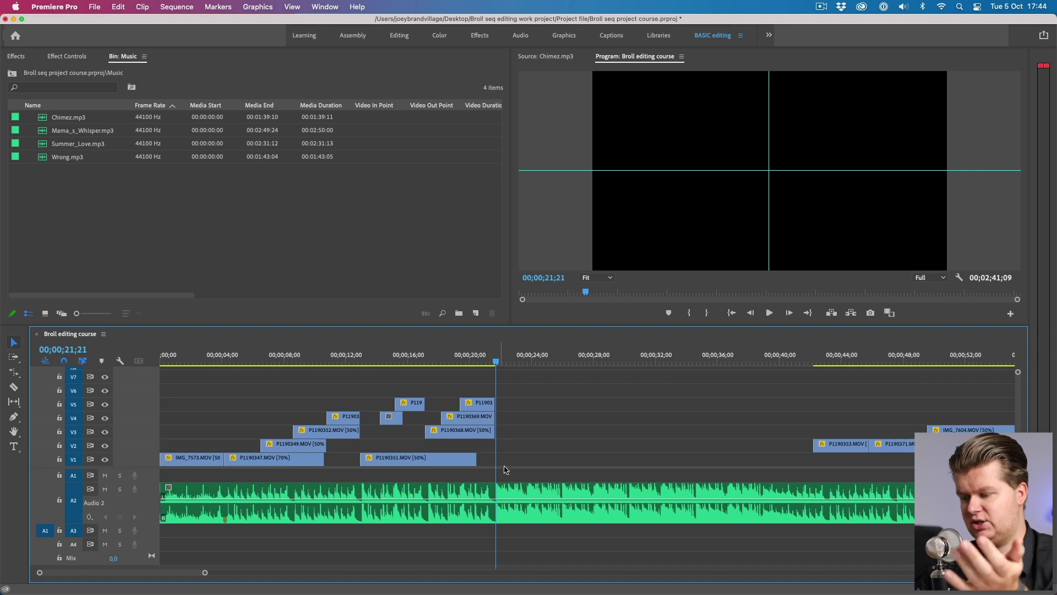
{"action": "left_click", "coordinate": [225, 507]}
{"action": "key", "text": "c"}
{"action": "key", "text": "Left"}
{"action": "left_click", "coordinate": [224, 507]}
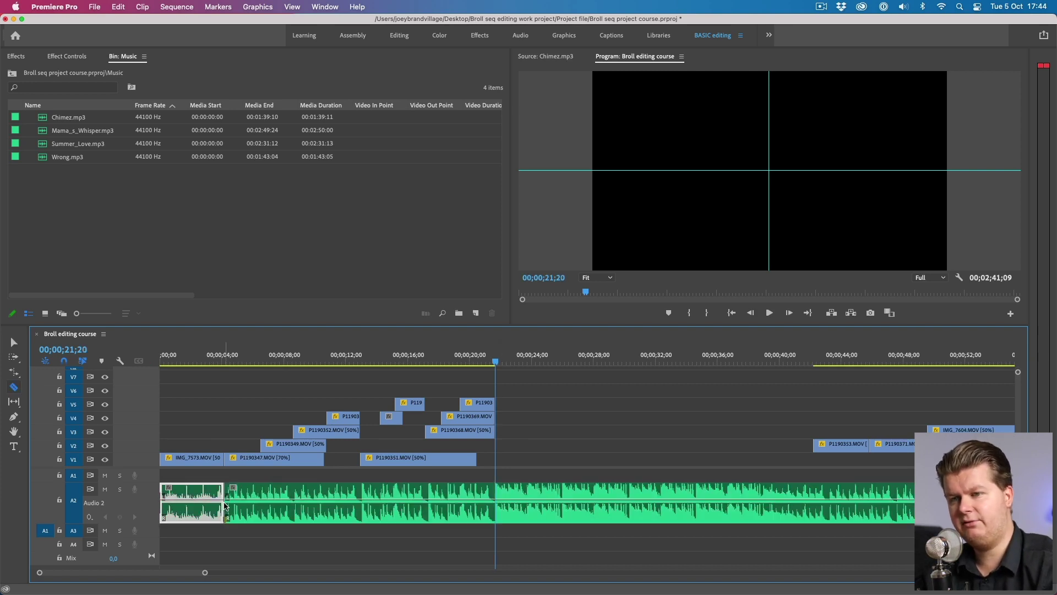
{"action": "left_click", "coordinate": [494, 500]}
{"action": "key", "text": "v"}
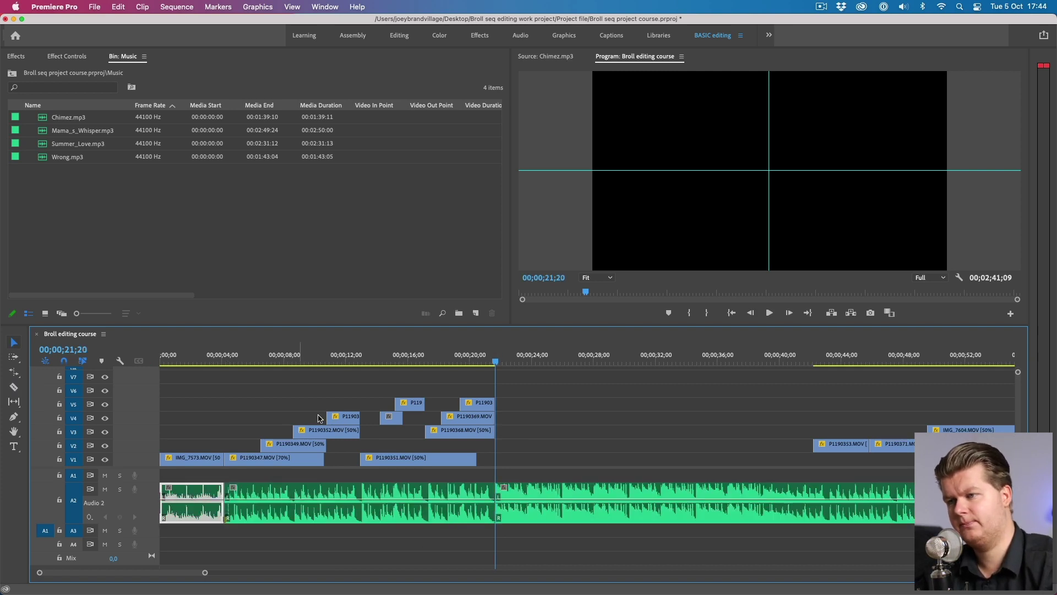
Scrub through the opening clips from about 00;00;05;06 to 00;00;16;12.
{"action": "left_click", "coordinate": [333, 404]}
{"action": "left_click", "coordinate": [240, 355]}
{"action": "left_click_drag", "start_coordinate": [241, 353], "coordinate": [414, 362]}
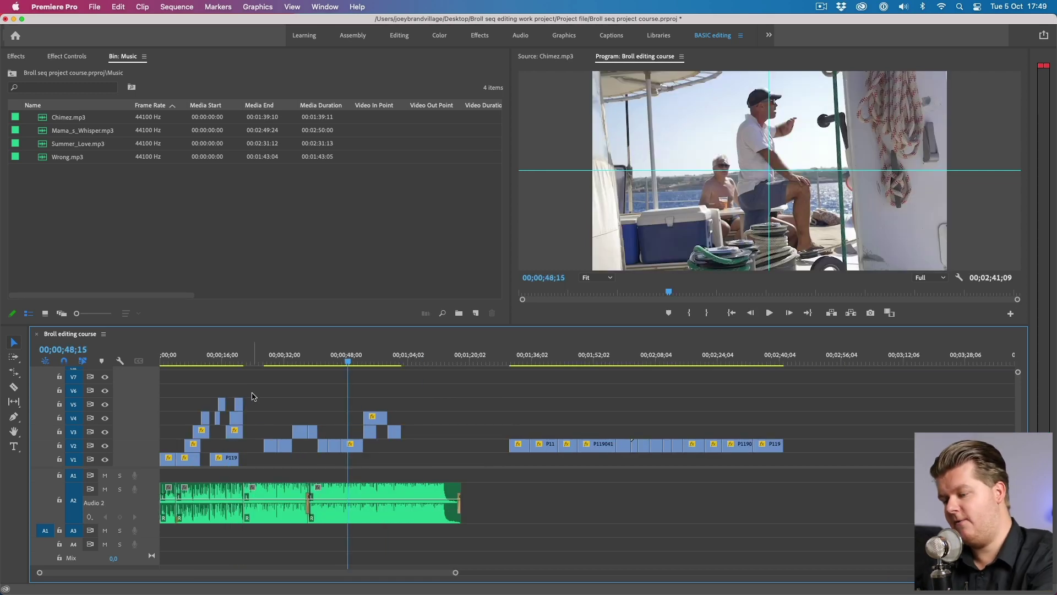
Examine the music section from 00;00;21;20 to about 00;00;38 together with the unplaced clips on V2 to V4 above it.
{"action": "key", "text": "="}
{"action": "left_click", "coordinate": [376, 495]}
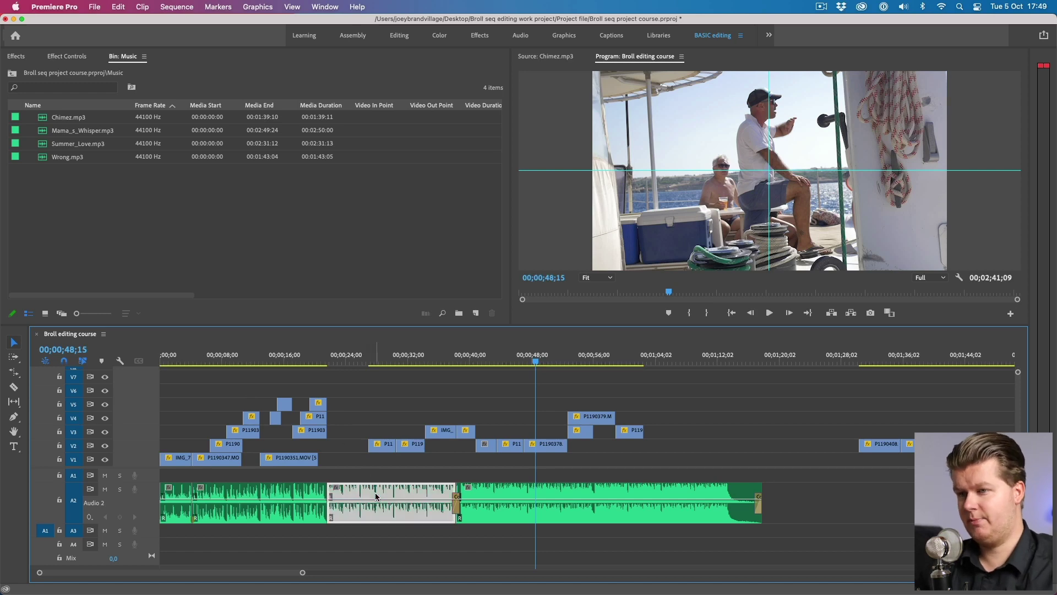
{"action": "left_click_drag", "start_coordinate": [384, 373], "coordinate": [684, 453]}
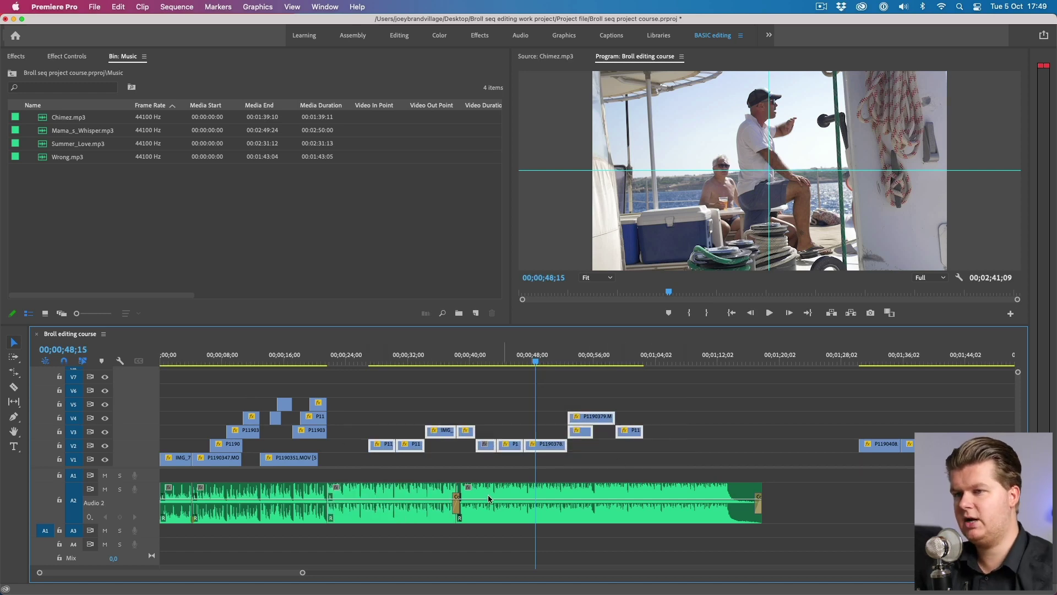
{"action": "left_click", "coordinate": [414, 492]}
{"action": "left_click", "coordinate": [330, 418]}
{"action": "left_click", "coordinate": [325, 361]}
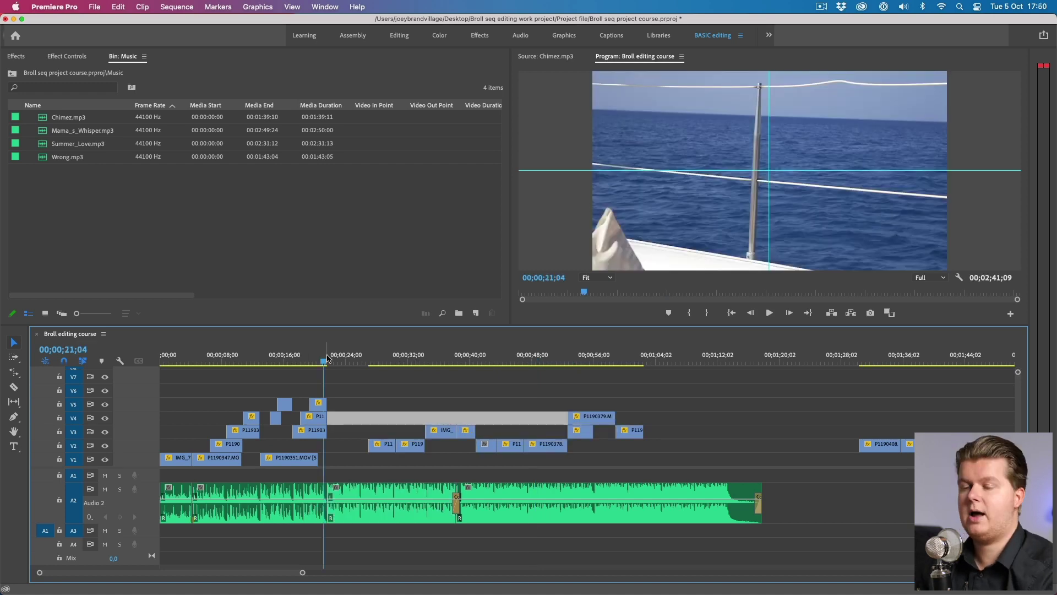
{"action": "left_click_drag", "start_coordinate": [387, 380], "coordinate": [672, 456]}
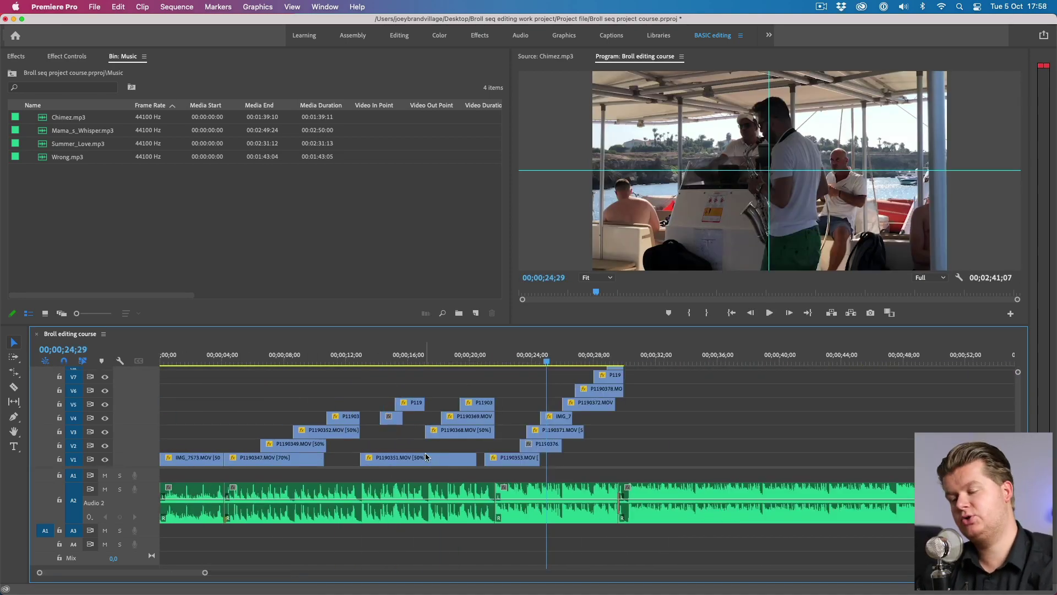
Examine the shortened music section between 00;00;21;20 and about 00;00;29;18 and the final music section that follows it.
{"action": "left_click", "coordinate": [564, 509]}
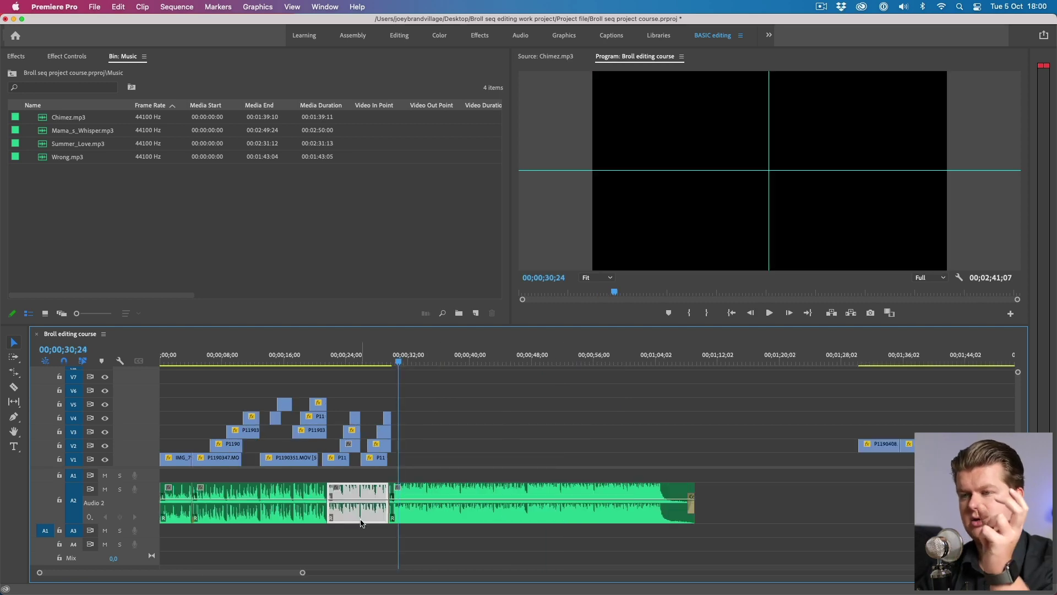
{"action": "key", "text": "="}
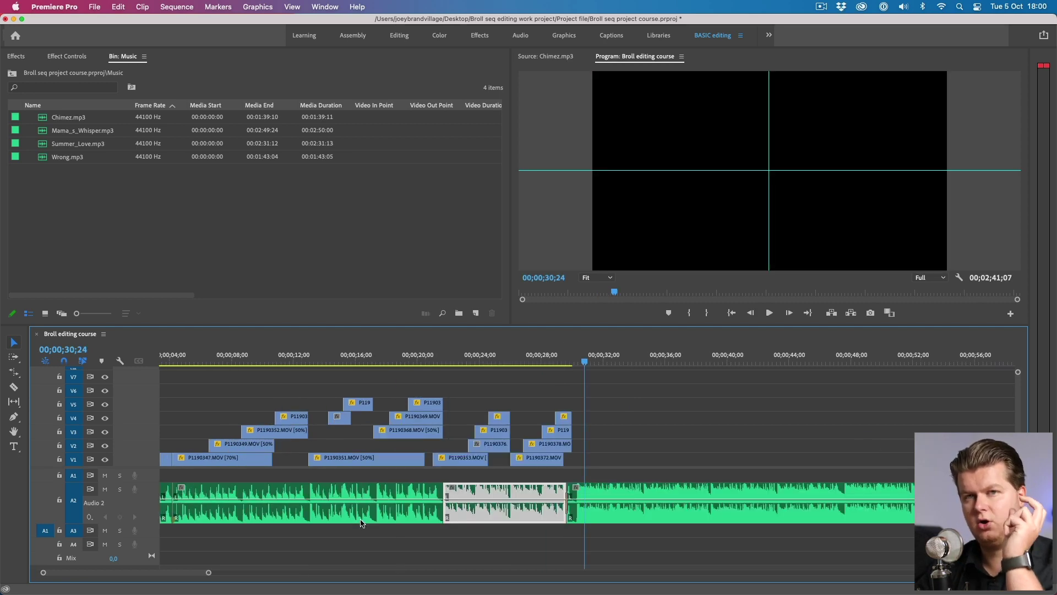
{"action": "left_click", "coordinate": [472, 374]}
{"action": "key", "text": "minus"}
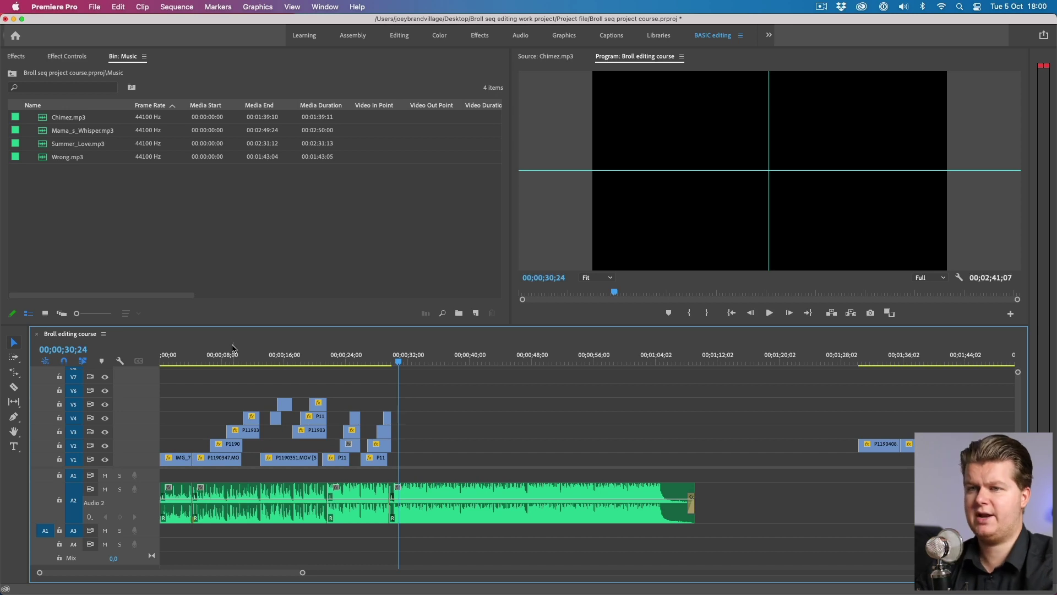
{"action": "key", "text": "minus"}
{"action": "key", "text": "minus"}
{"action": "key", "text": "equal"}
{"action": "left_click", "coordinate": [300, 491]}
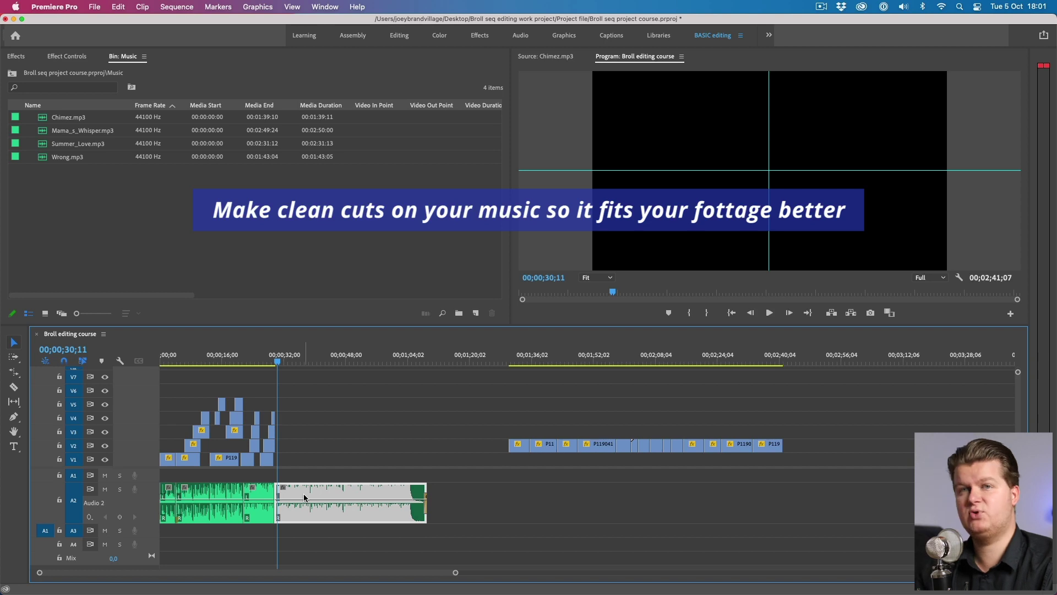
{"action": "key", "text": "="}
{"action": "key", "text": "="}
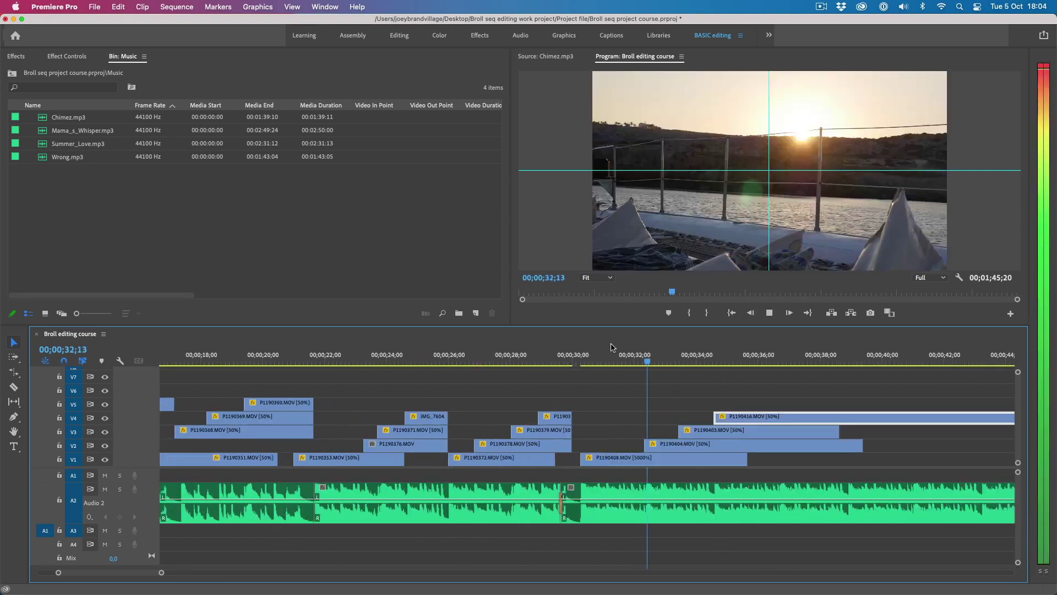
Lower the speed band in the later part of P1190416.MOV on V4 so the clip ramps down.
{"action": "left_click", "coordinate": [860, 362]}
{"action": "left_click_drag", "start_coordinate": [760, 406], "coordinate": [760, 412]}
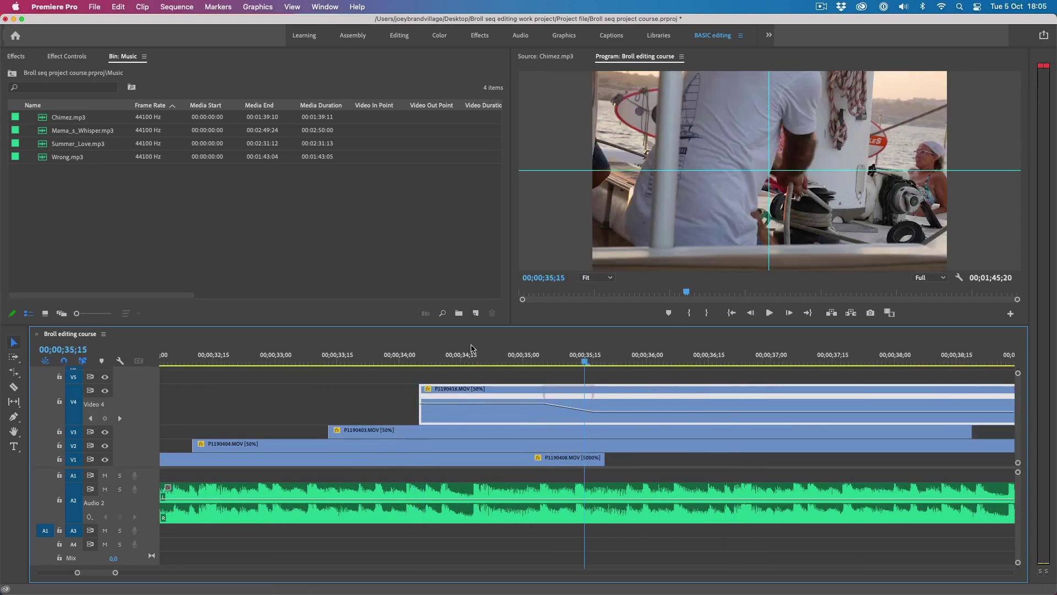
{"action": "left_click", "coordinate": [789, 364]}
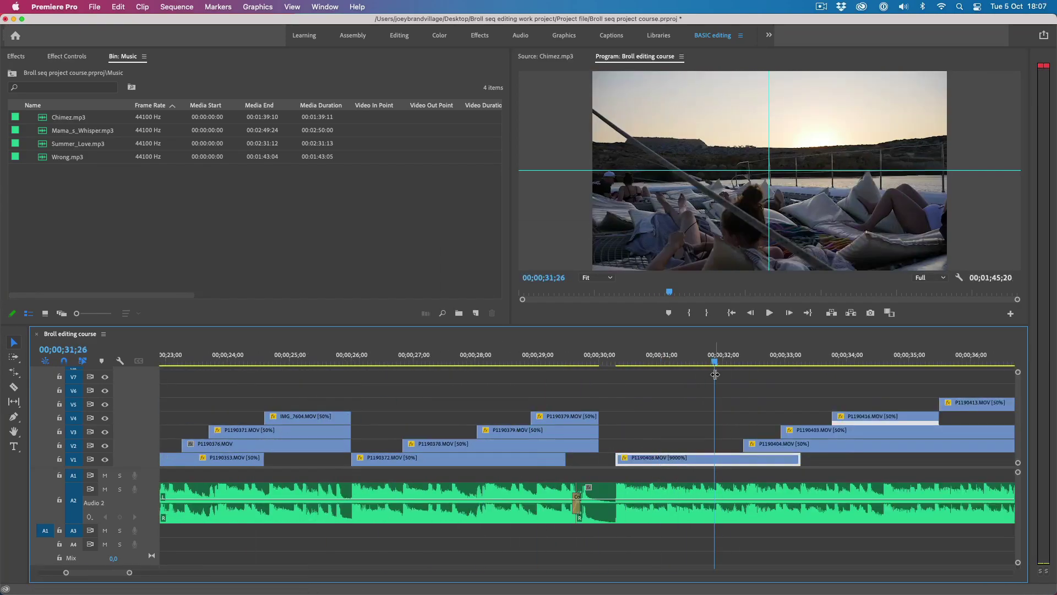
Play the sunset clips starting with P1190408.MOV from 00;00;30;22.
{"action": "left_click", "coordinate": [617, 362]}
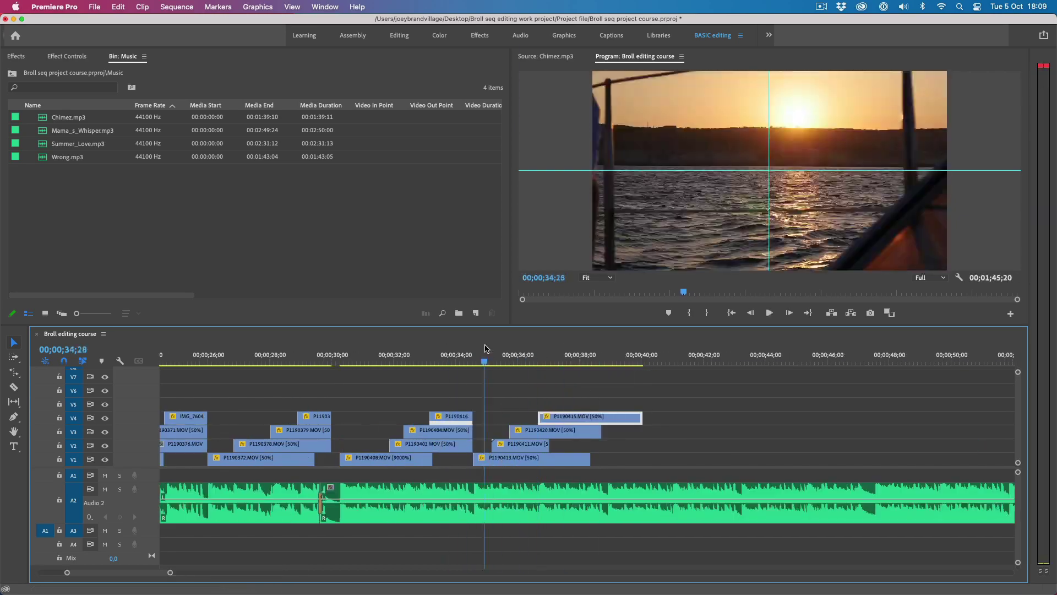
{"action": "left_click", "coordinate": [456, 361]}
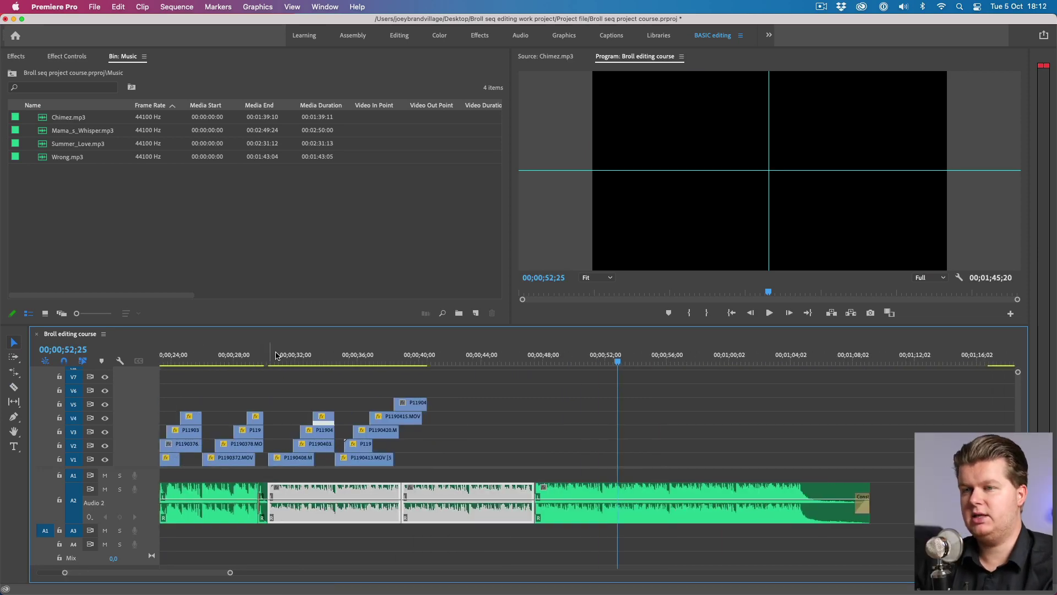
{"action": "left_click", "coordinate": [278, 356]}
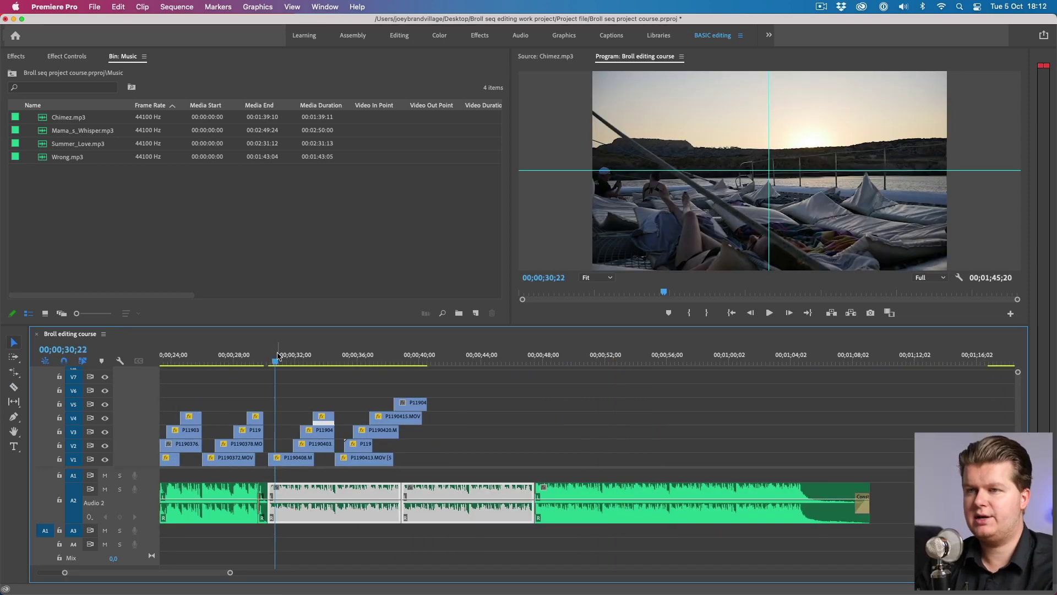
{"action": "key", "text": "space"}
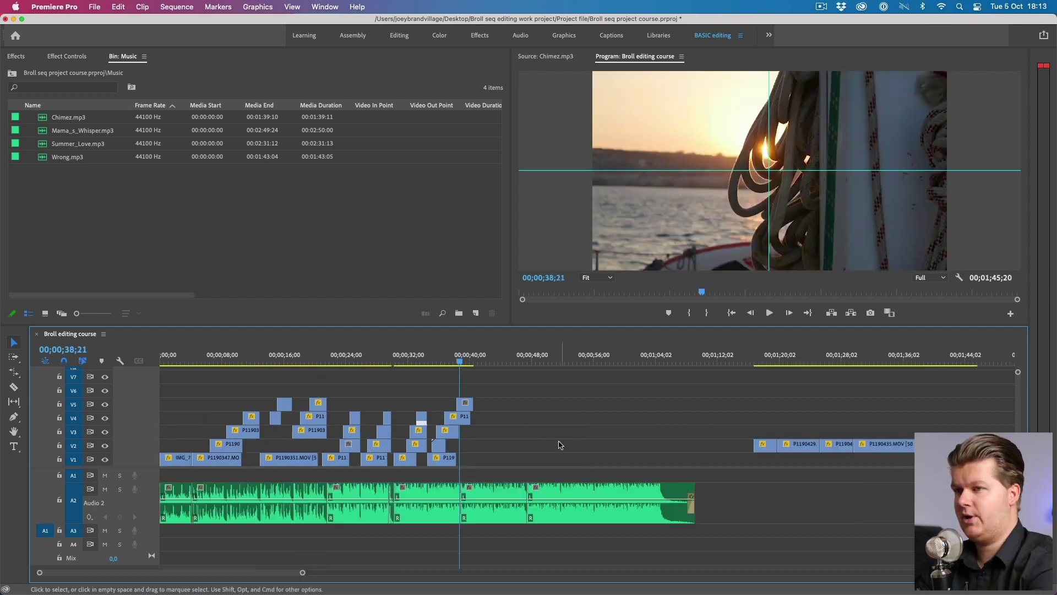
Shift the remaining set-aside clips onto V4 so that P1190425.MOV starts at about 00;01;04.
{"action": "left_click", "coordinate": [471, 363]}
{"action": "left_click_drag", "start_coordinate": [740, 396], "coordinate": [797, 417]}
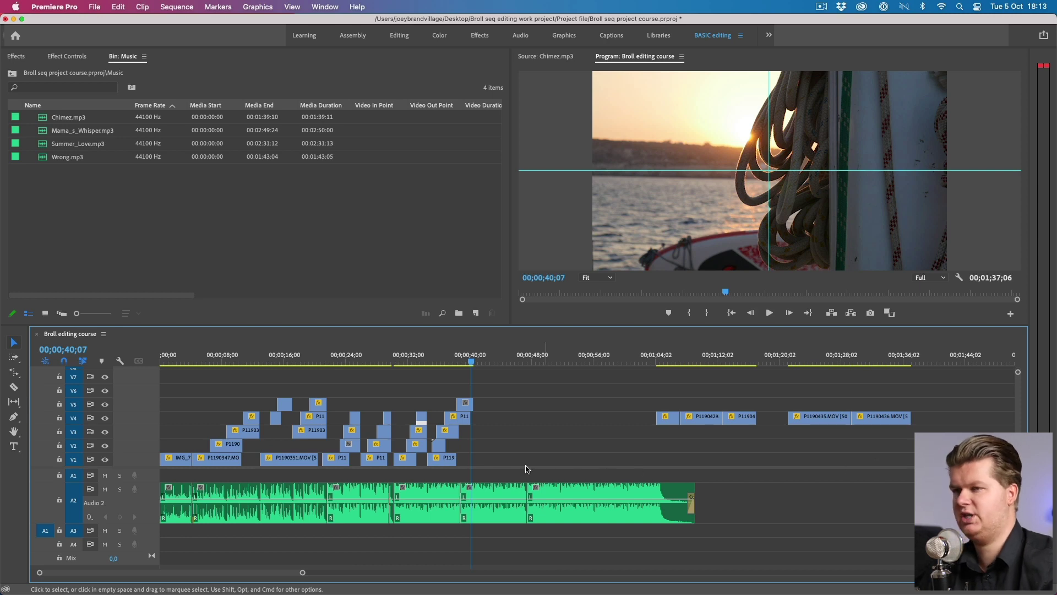
Delete the two music sections between about 00;00;30;07 and 00;00;47;15 and move the final section back against the earlier music.
{"action": "key", "text": "="}
{"action": "left_click_drag", "start_coordinate": [558, 475], "coordinate": [891, 532]}
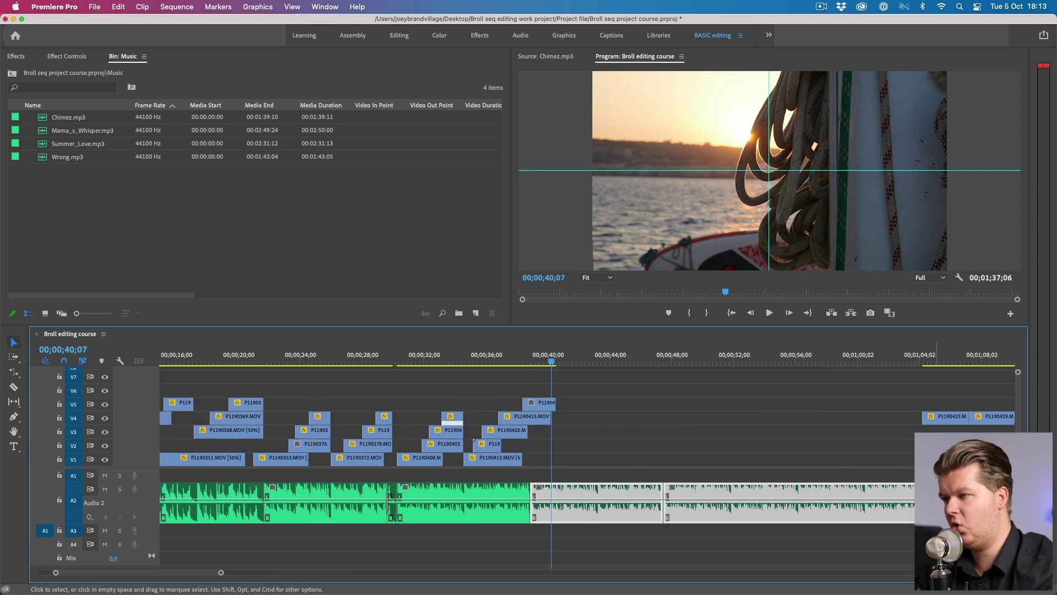
{"action": "scroll", "coordinate": [593, 481], "scroll_direction": "right", "scroll_amount": 8}
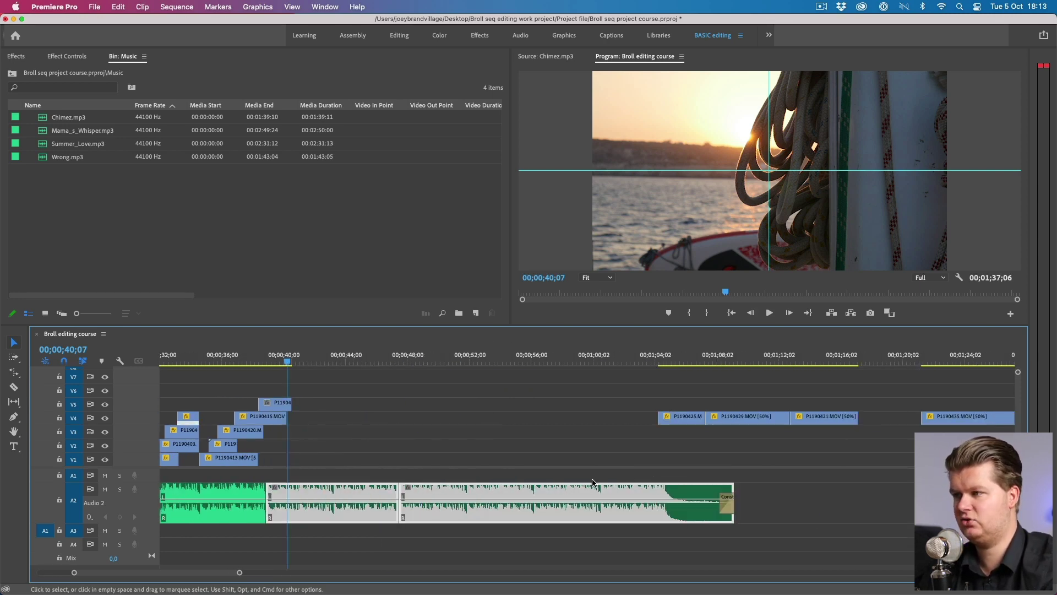
{"action": "scroll", "coordinate": [593, 482], "scroll_direction": "left", "scroll_amount": 3}
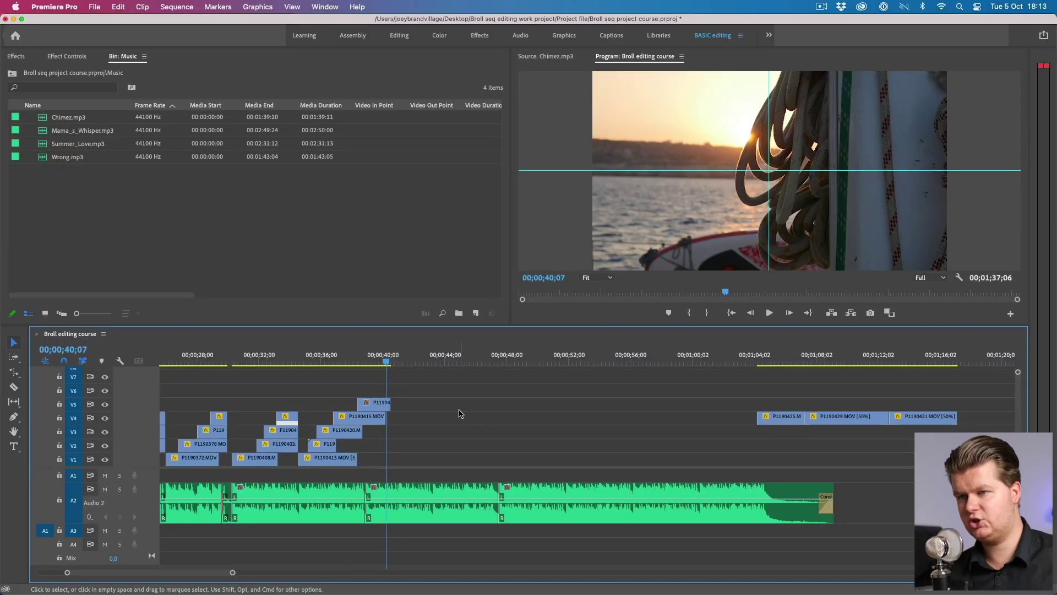
{"action": "scroll", "coordinate": [465, 418], "scroll_direction": "right", "scroll_amount": 2}
{"action": "scroll", "coordinate": [466, 418], "scroll_direction": "left", "scroll_amount": 5}
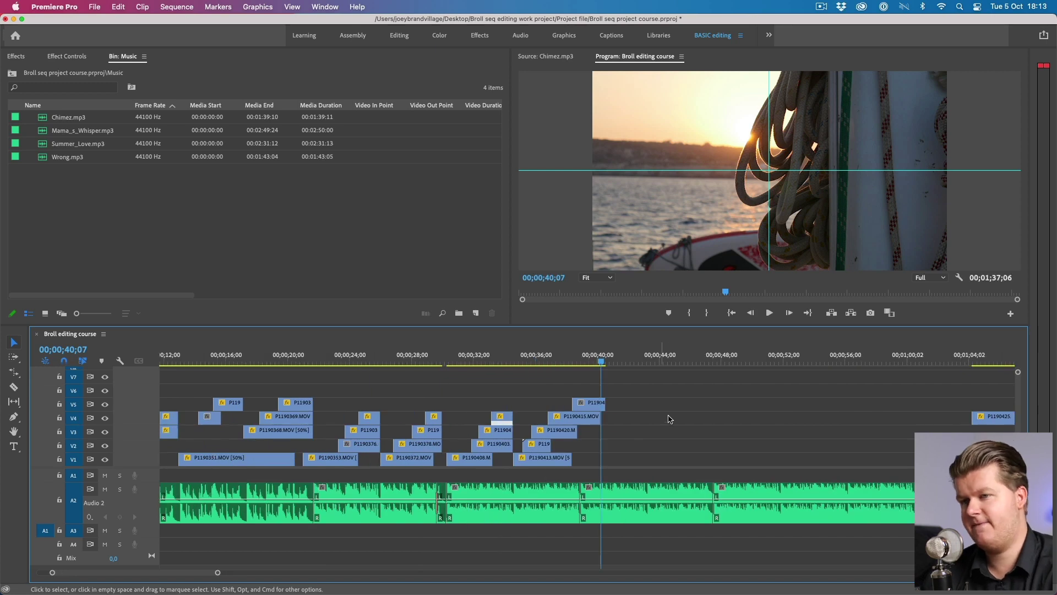
{"action": "left_click_drag", "start_coordinate": [704, 475], "coordinate": [518, 502]}
{"action": "key", "text": "Delete"}
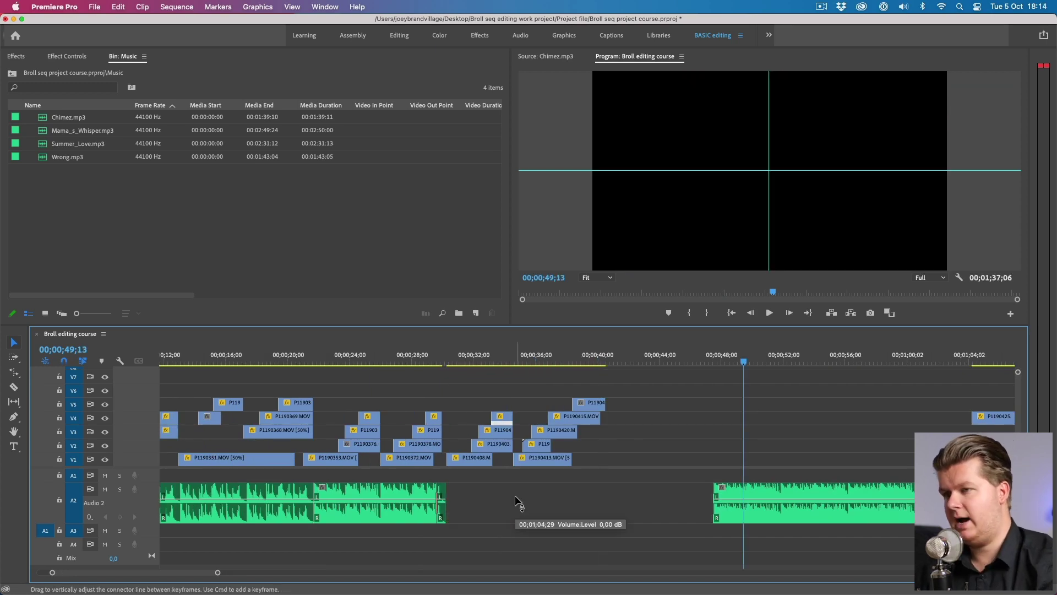
{"action": "left_click_drag", "start_coordinate": [777, 513], "coordinate": [523, 514]}
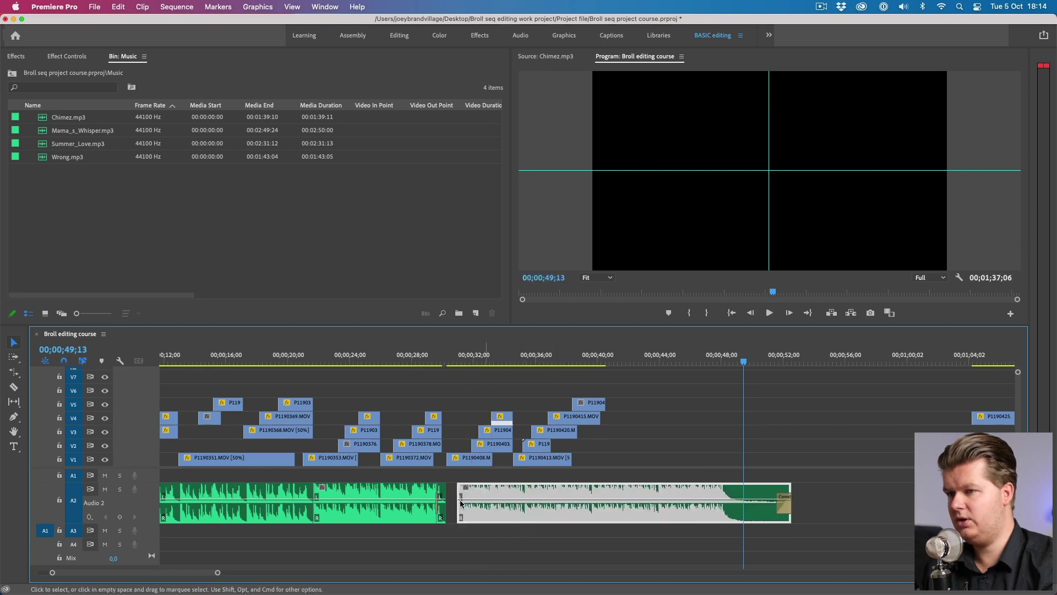
Play the sequence across the new music join from about 00;00;28;12 into P1190408.MOV.
{"action": "left_click", "coordinate": [435, 358]}
{"action": "key", "text": "equal"}
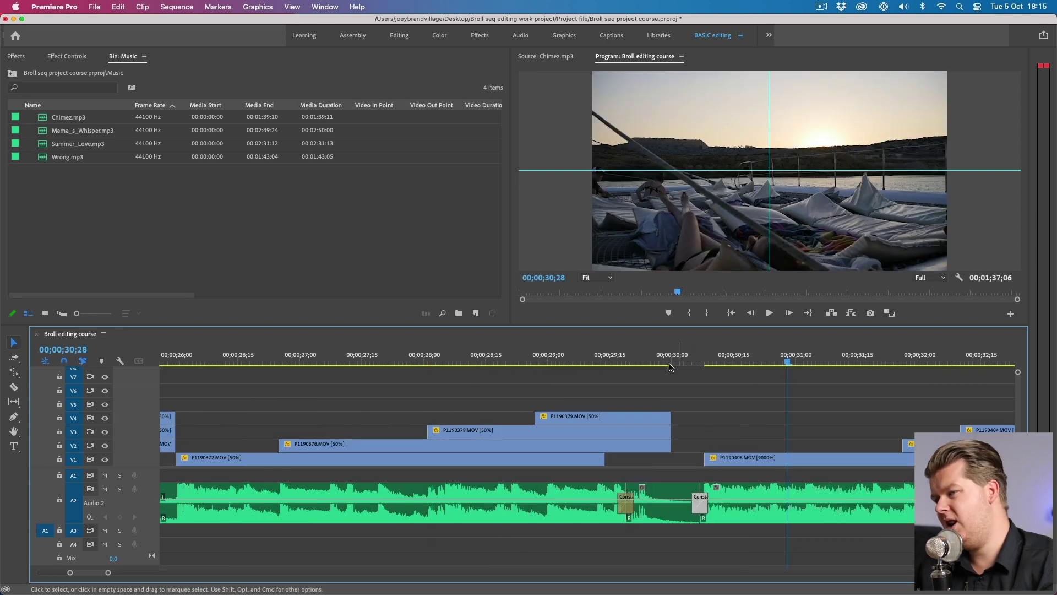
{"action": "left_click", "coordinate": [503, 358]}
{"action": "left_click", "coordinate": [472, 359]}
{"action": "key", "text": "space"}
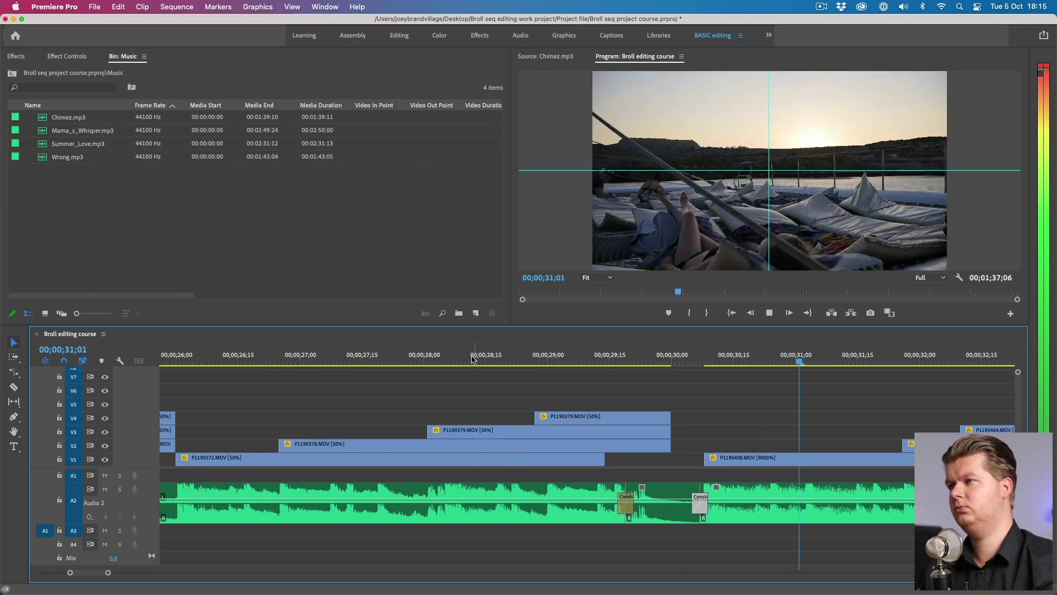
Stop the playback at 00;00;32;21 and review the sunset clips up to 00;00;39;04 against the whole sequence.
{"action": "key", "text": "minus"}
{"action": "key", "text": "minus"}
{"action": "key", "text": "minus"}
{"action": "key", "text": "minus"}
{"action": "key", "text": "space"}
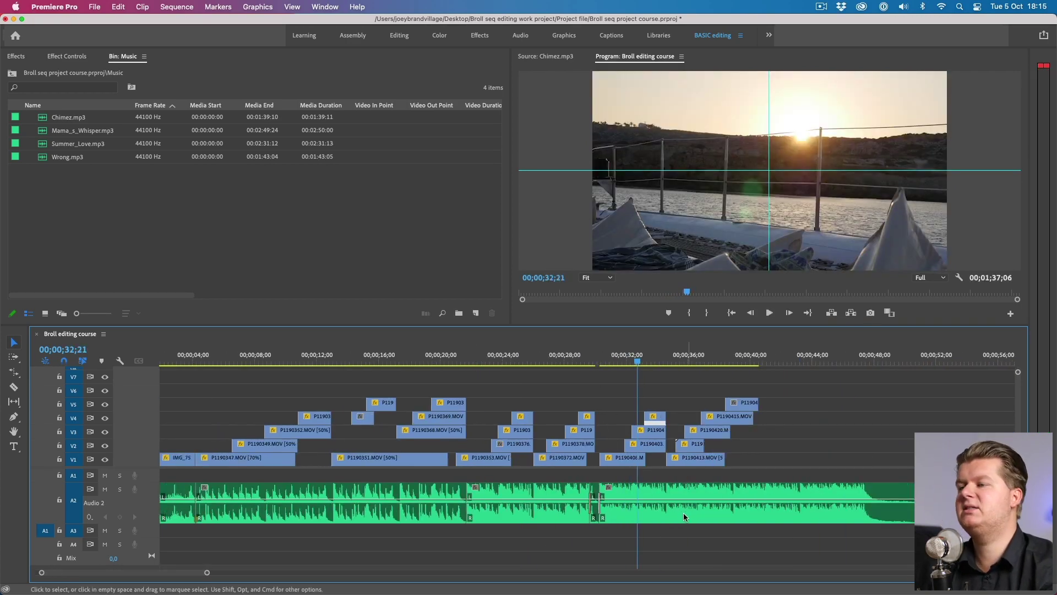
{"action": "key", "text": "Down"}
{"action": "key", "text": "minus"}
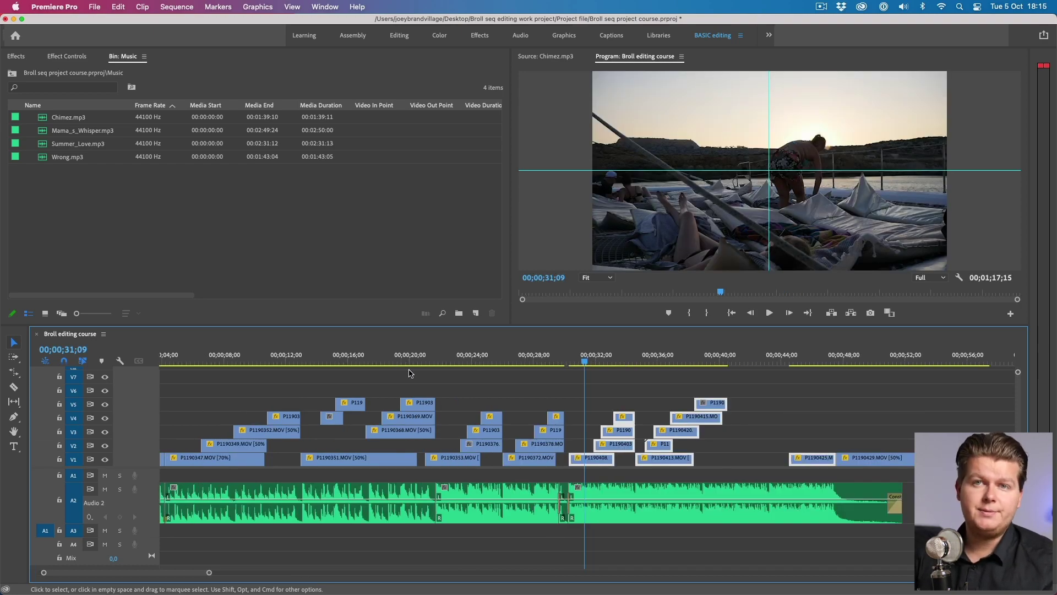
{"action": "left_click_drag", "start_coordinate": [409, 361], "coordinate": [564, 361]}
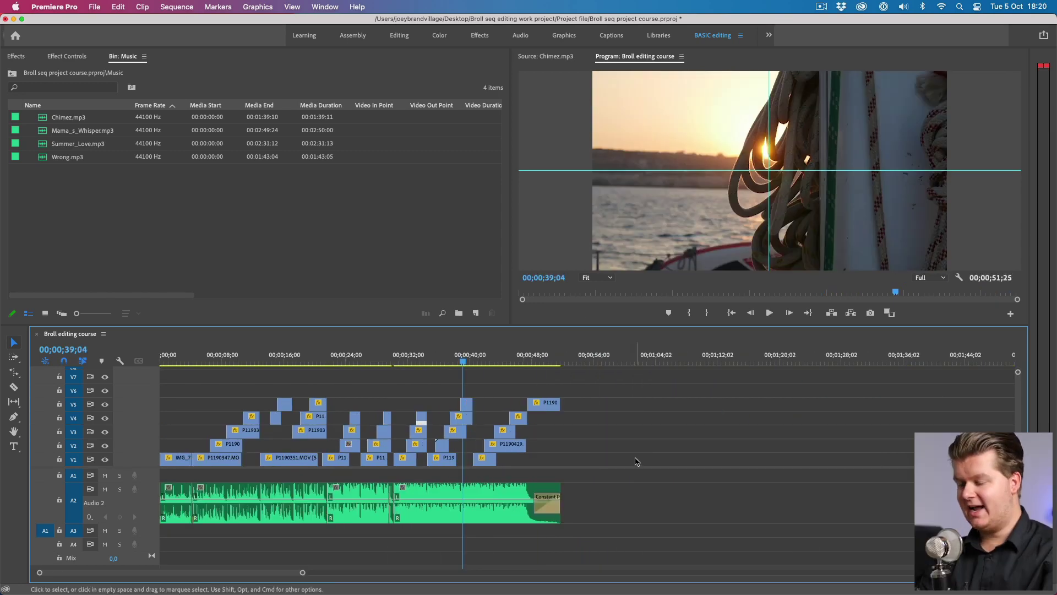
Highlight all sunset clips from P1190408.MOV through P1190436.MOV above the last music section.
{"action": "key", "text": "="}
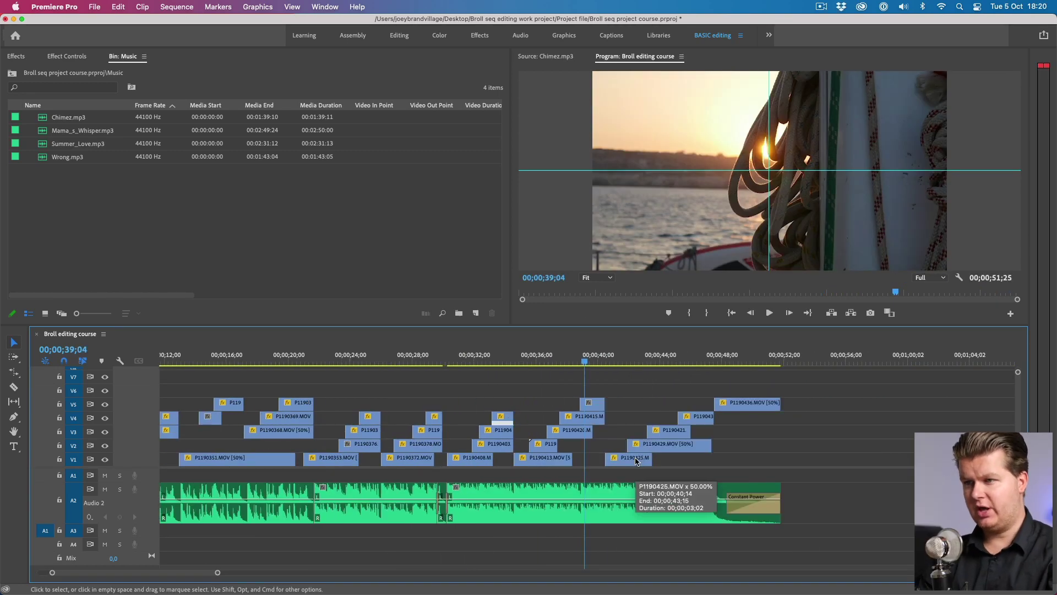
{"action": "left_click_drag", "start_coordinate": [456, 369], "coordinate": [786, 465]}
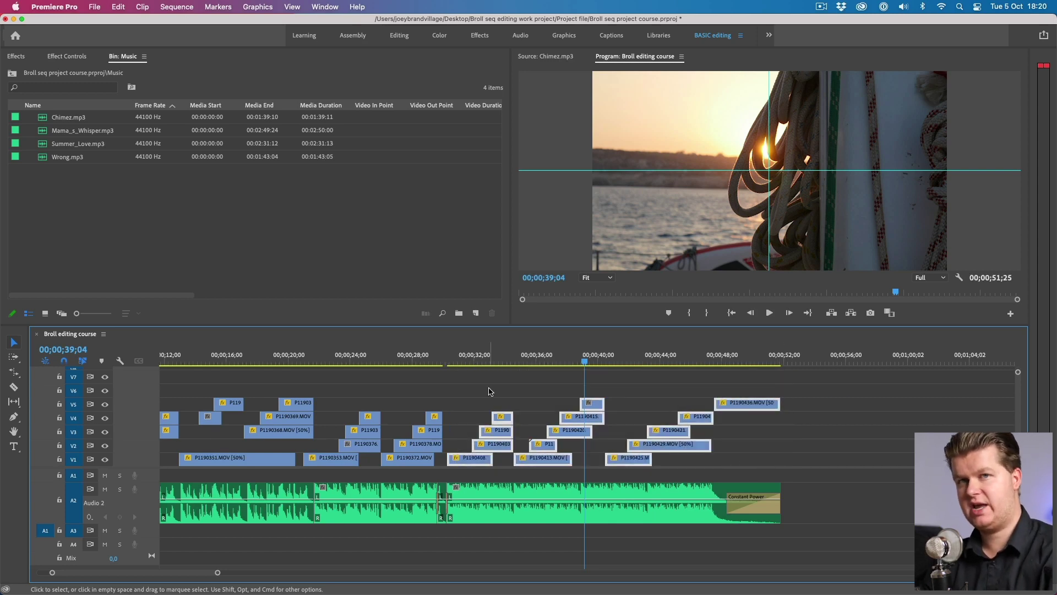
{"action": "left_click", "coordinate": [550, 521]}
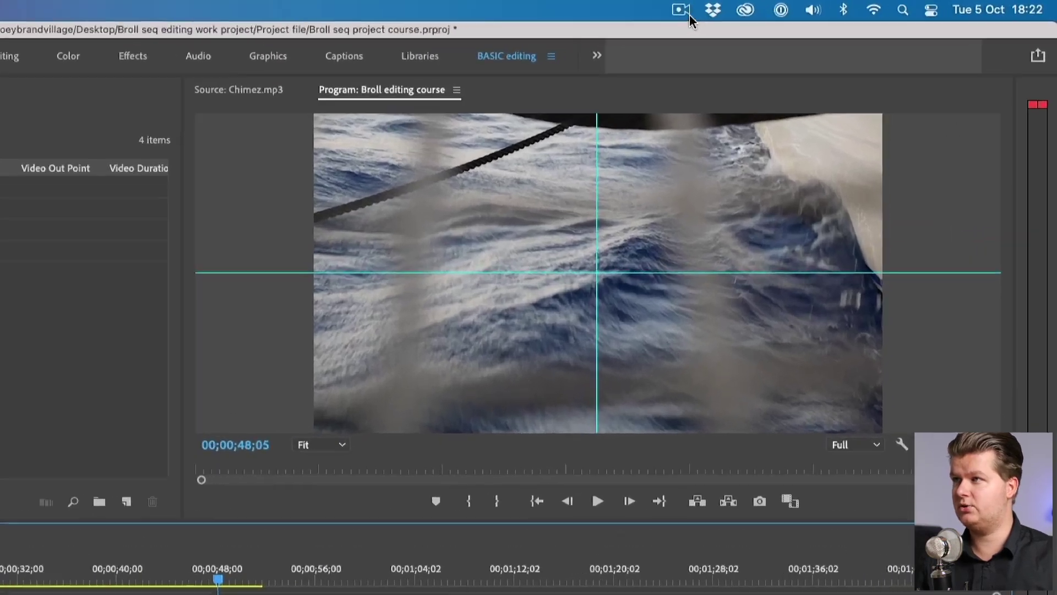
{"action": "left_click", "coordinate": [682, 10]}
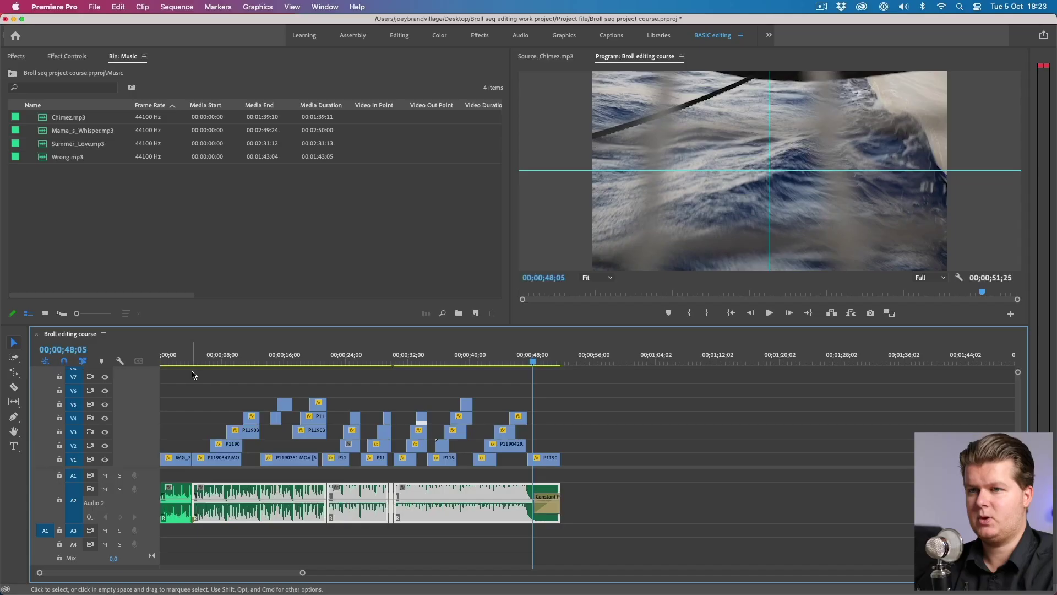
Label the clips from P1190347.MOV to about 00;00;21 orange and the clips from P1190353.MOV to the sunset group green.
{"action": "left_click_drag", "start_coordinate": [199, 374], "coordinate": [325, 475]}
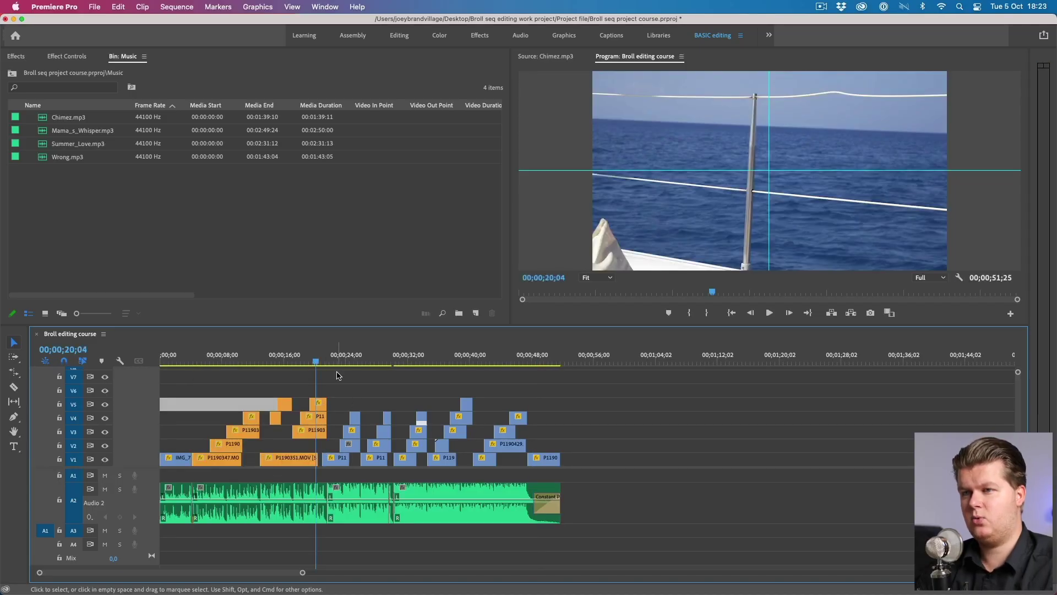
{"action": "left_click_drag", "start_coordinate": [337, 373], "coordinate": [391, 470]}
{"action": "key", "text": "ctrl+3"}
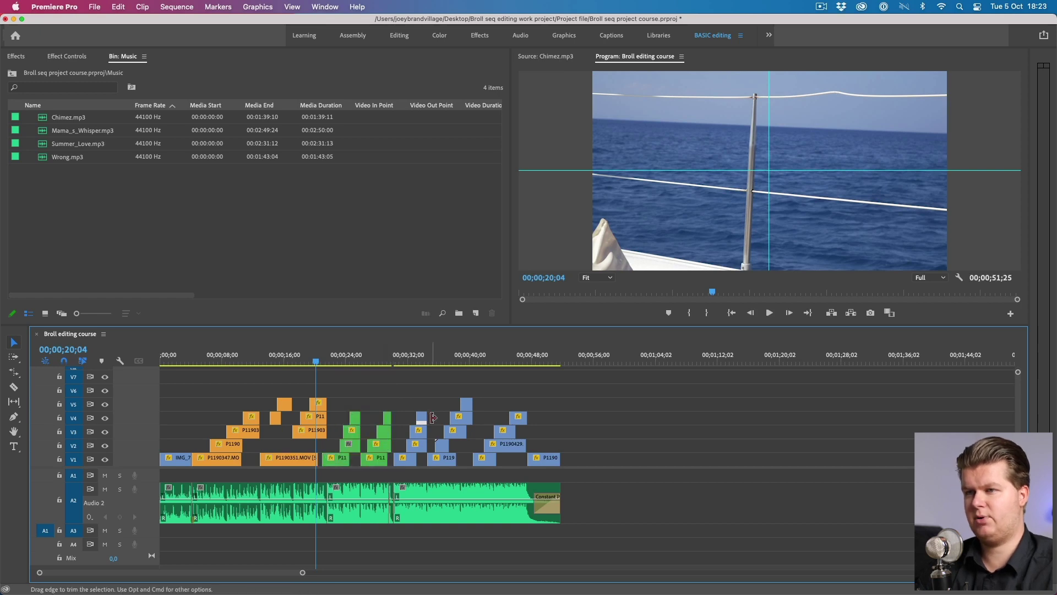
Give all sunset clips from P1190408.MOV to the end of the sequence the Magenta label.
{"action": "left_click_drag", "start_coordinate": [402, 376], "coordinate": [588, 472]}
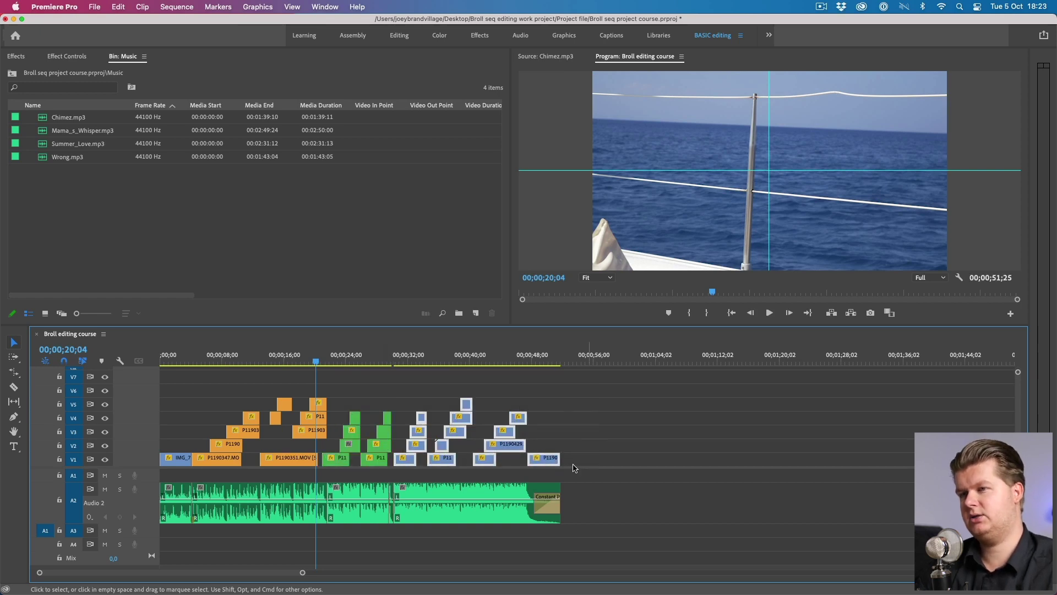
{"action": "right_click", "coordinate": [486, 462]}
{"action": "mouse_move", "coordinate": [563, 364]}
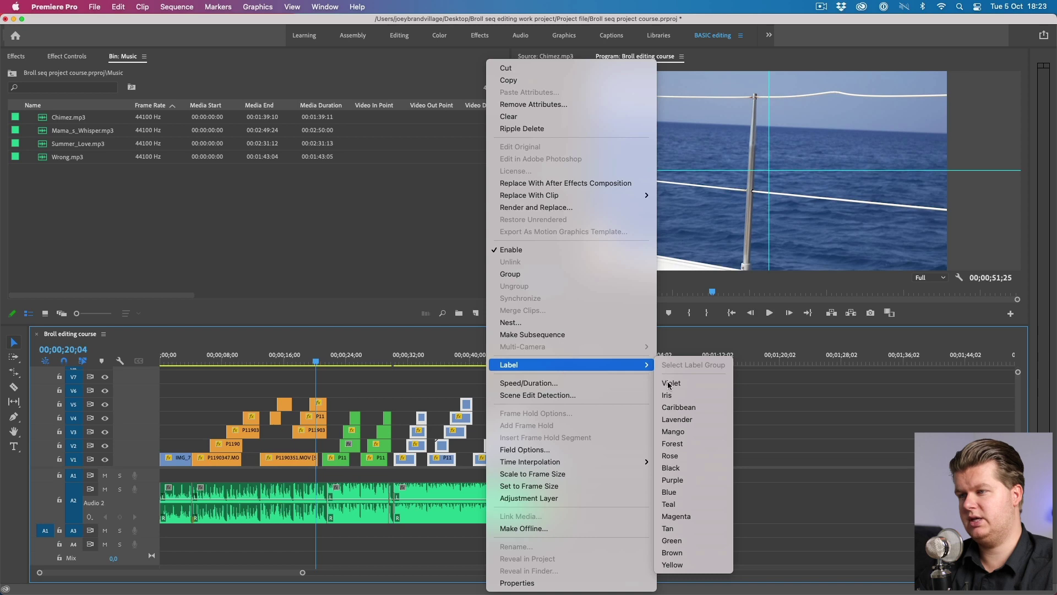
{"action": "left_click", "coordinate": [689, 516]}
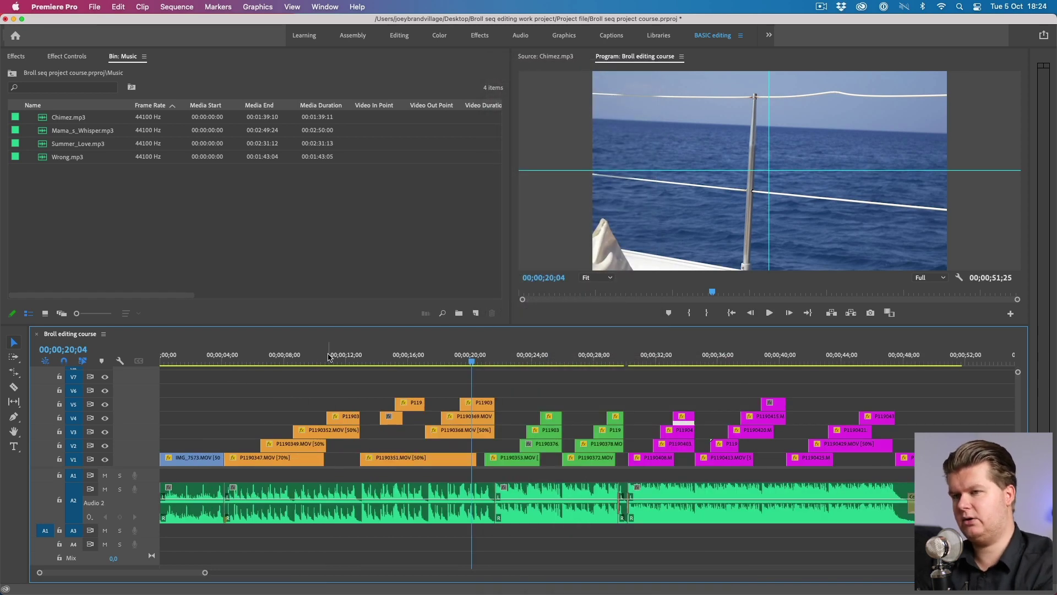
Compare each music section with the orange, green and magenta clip groups above it.
{"action": "left_click", "coordinate": [324, 505]}
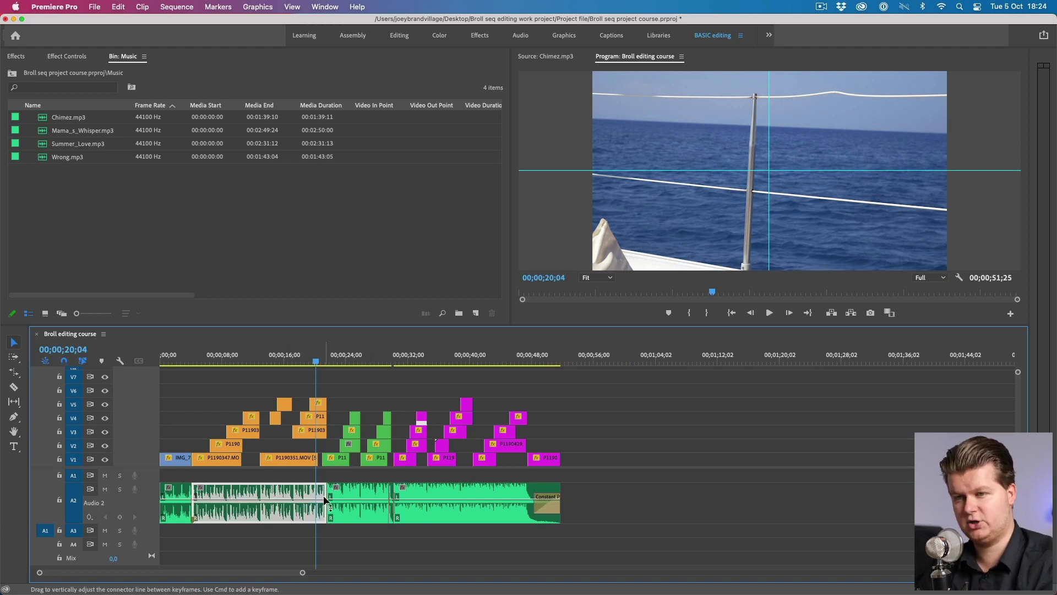
{"action": "left_click", "coordinate": [359, 512]}
{"action": "left_click_drag", "start_coordinate": [344, 379], "coordinate": [400, 484]}
{"action": "left_click", "coordinate": [448, 513]}
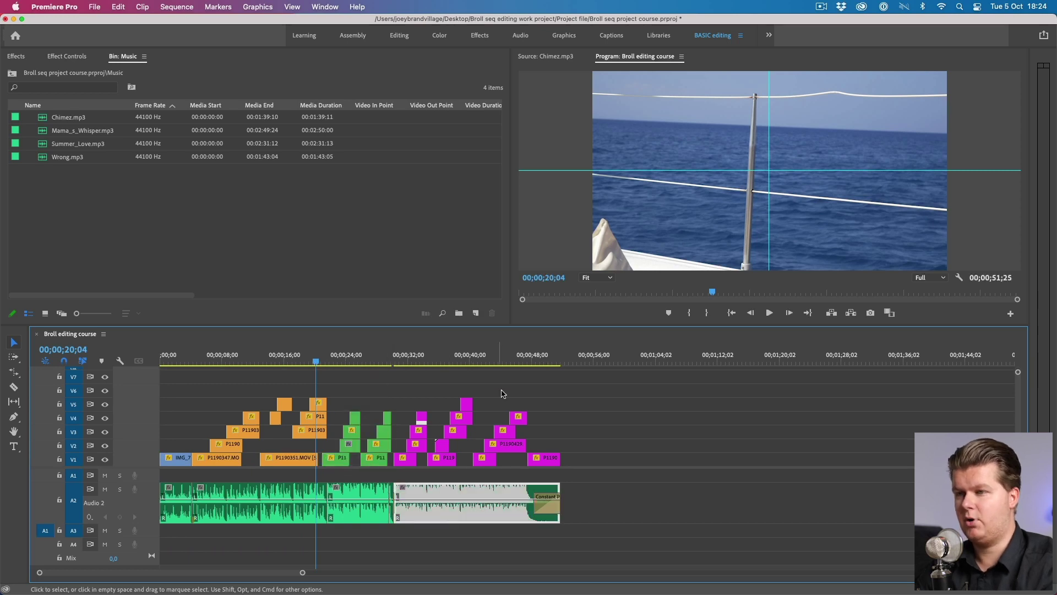
{"action": "left_click_drag", "start_coordinate": [595, 397], "coordinate": [422, 468]}
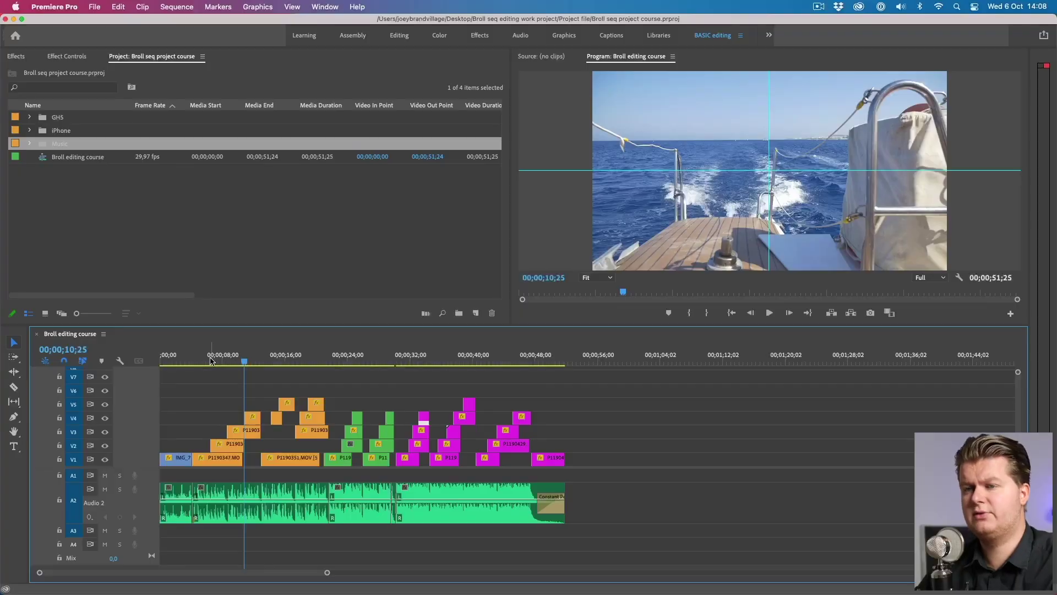
Play the opening clip IMG_7573.MOV from the sequence start and inspect the frame at 00;00;01;24.
{"action": "left_click", "coordinate": [214, 361]}
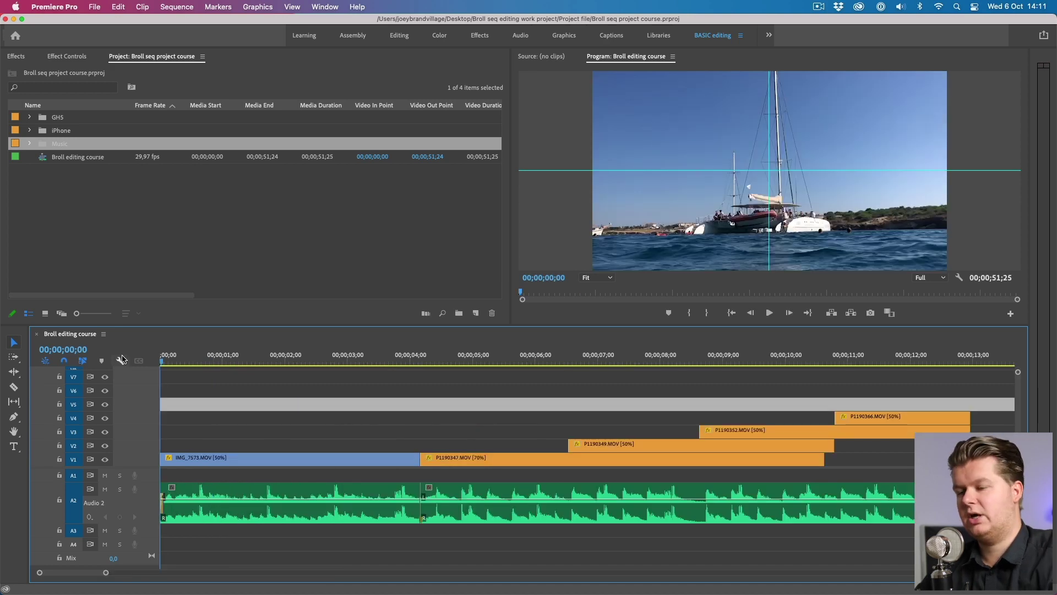
{"action": "key", "text": "space"}
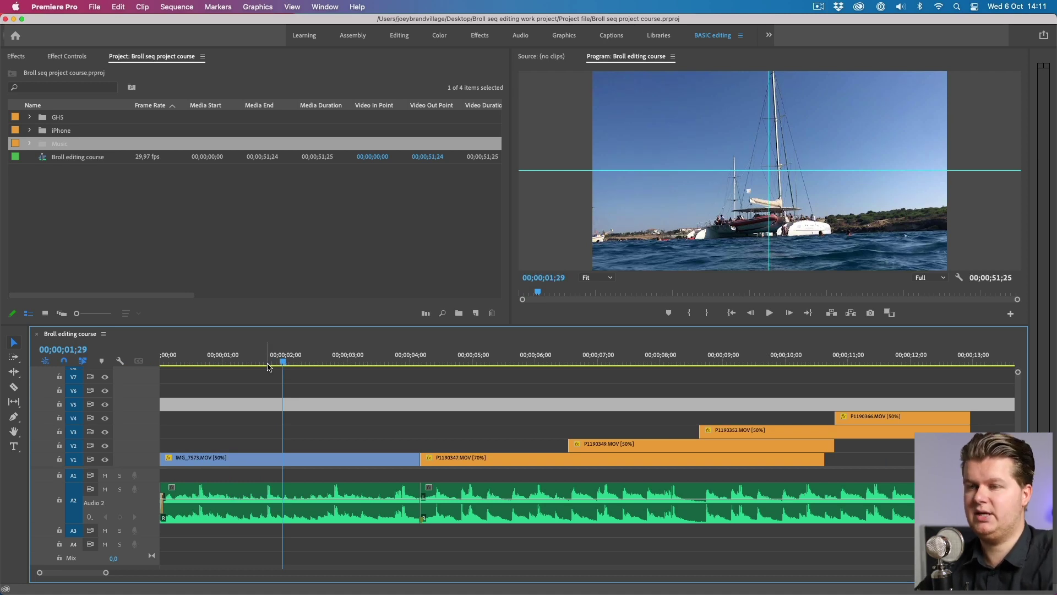
{"action": "left_click_drag", "start_coordinate": [280, 364], "coordinate": [275, 362]}
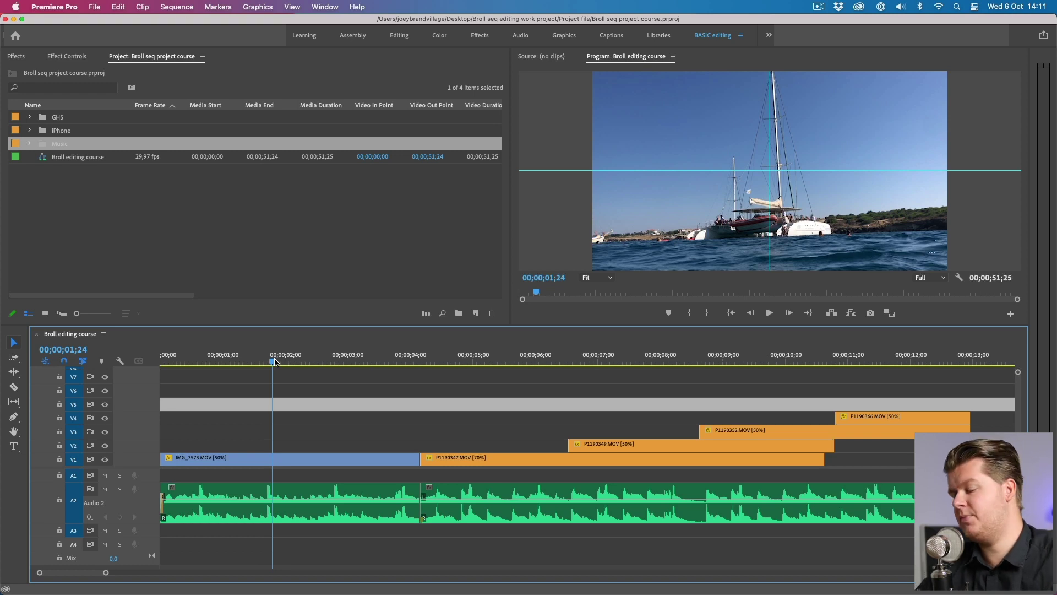
{"action": "key", "text": "minus"}
{"action": "key", "text": "minus"}
{"action": "key", "text": "equal"}
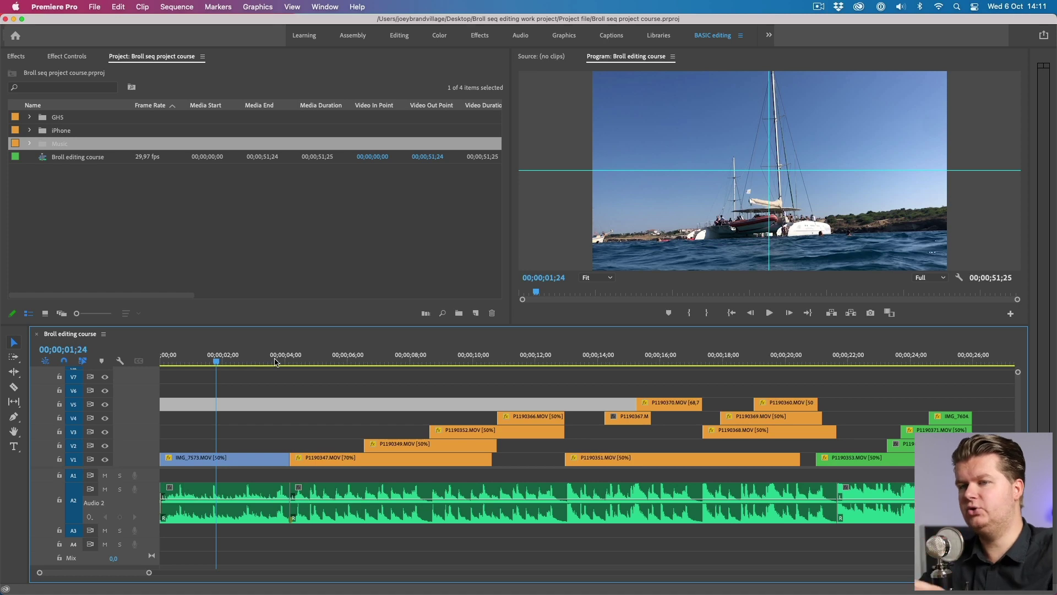
{"action": "key", "text": "equal"}
{"action": "key", "text": "equal"}
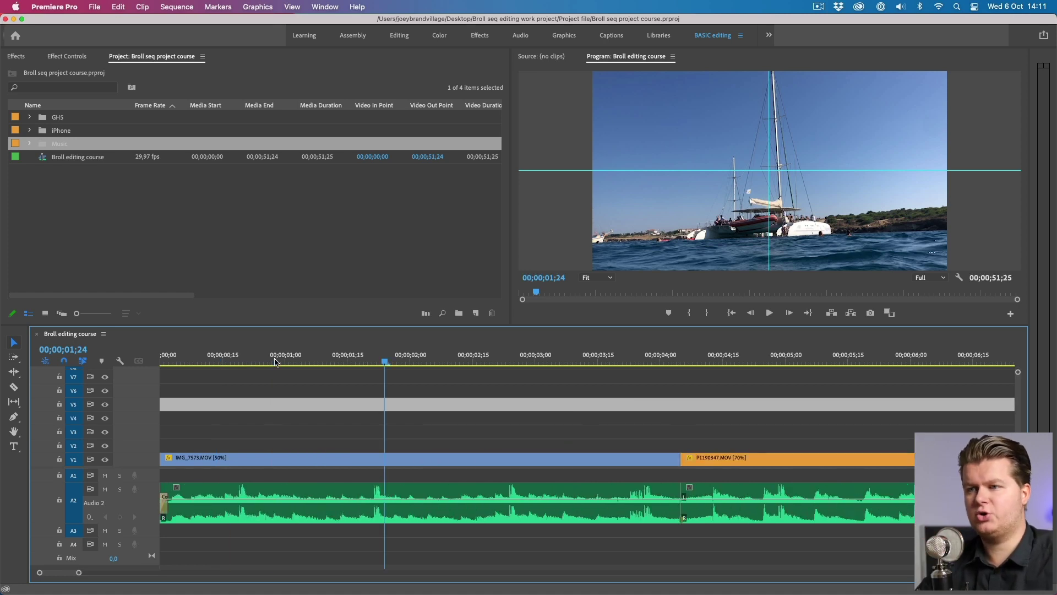
{"action": "key", "text": "minus"}
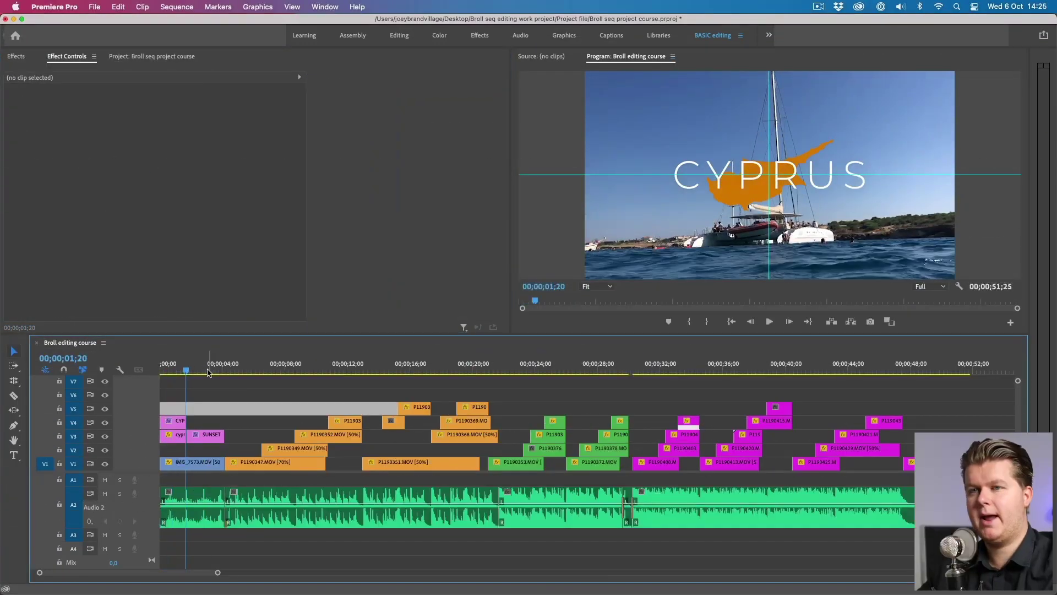
Play the CYPRUS and SUNSET VIP CATAMARAN CRUISE titles through to P1190347.MOV, stopping at 00;00;04;21.
{"action": "key", "text": "space"}
{"action": "key", "text": "equal"}
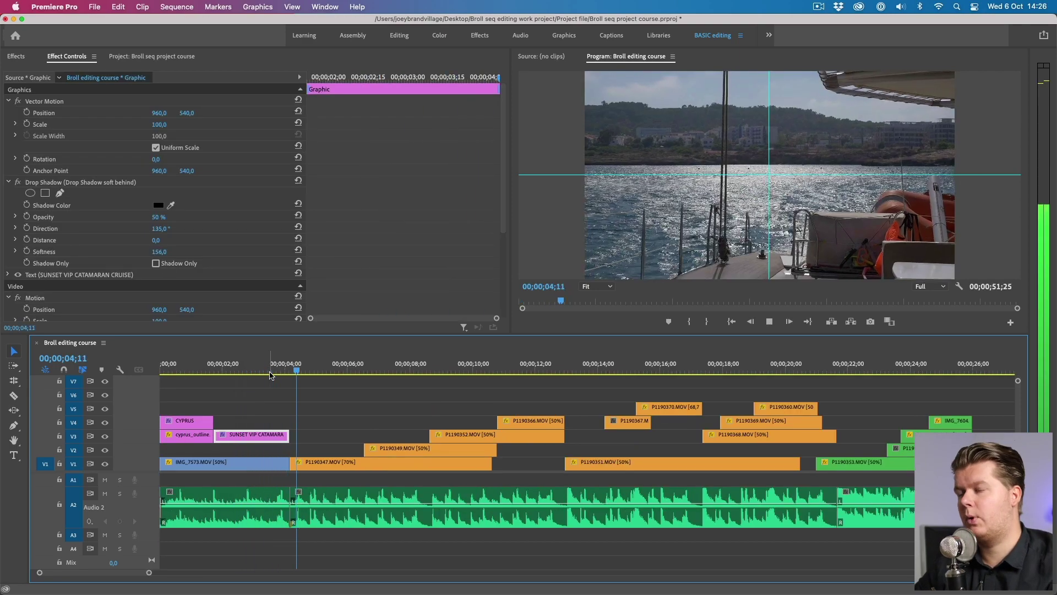
{"action": "key", "text": "space"}
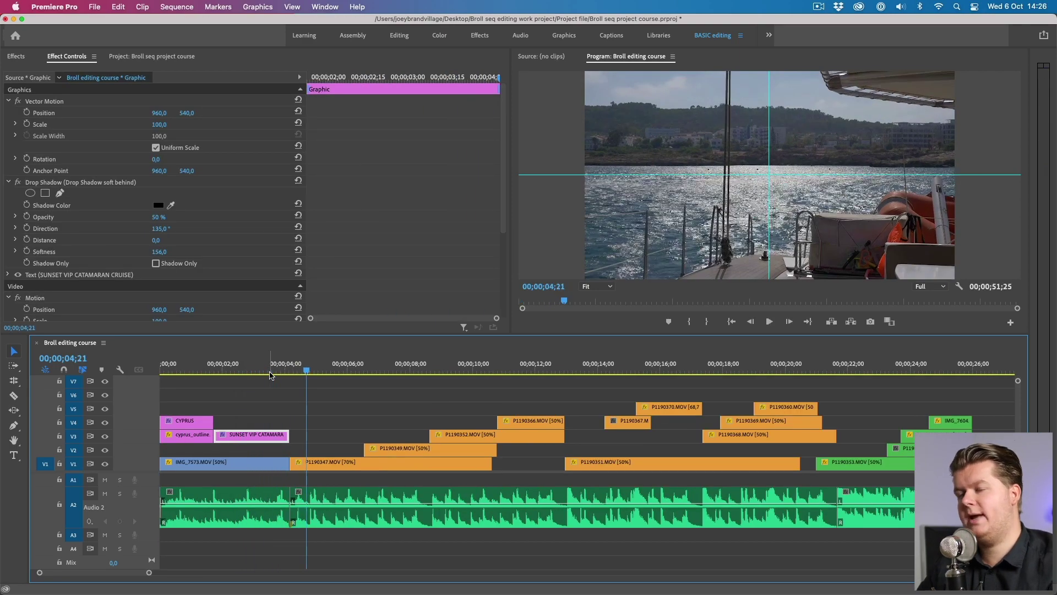
Select P1190347.MOV and replay the cut into it from within the SUNSET VIP CATAMARAN CRUISE title.
{"action": "left_click", "coordinate": [309, 464]}
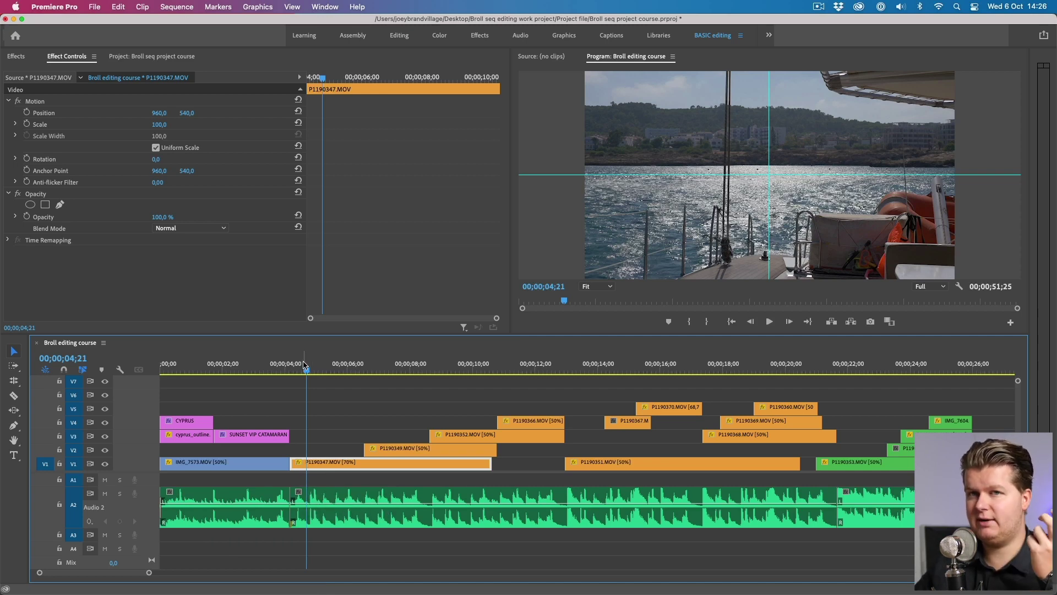
{"action": "left_click", "coordinate": [245, 369]}
{"action": "key", "text": "space"}
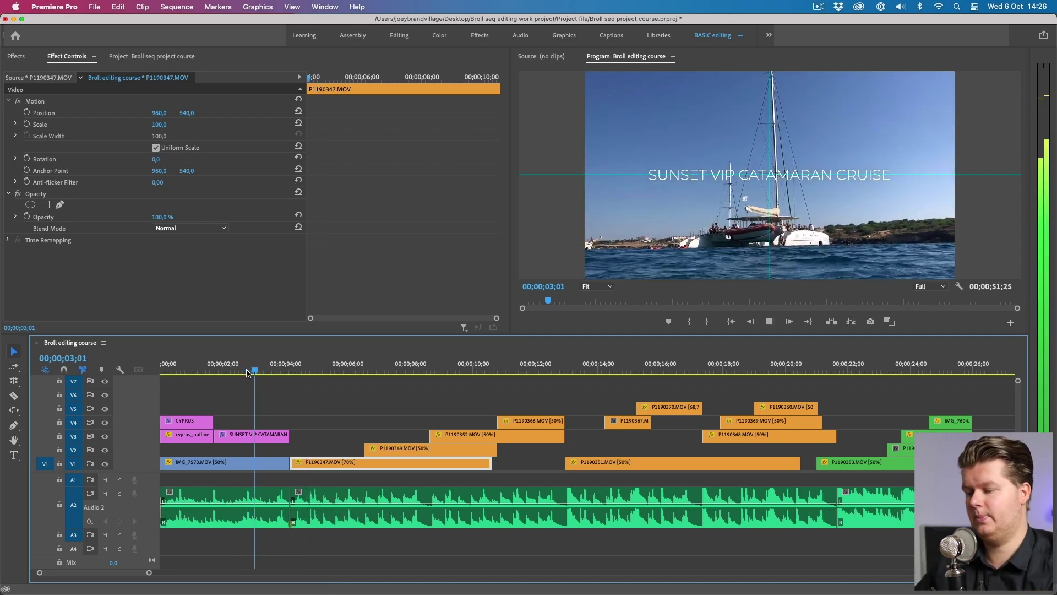
{"action": "key", "text": "XF86AudioRaiseVolume"}
{"action": "key", "text": "space"}
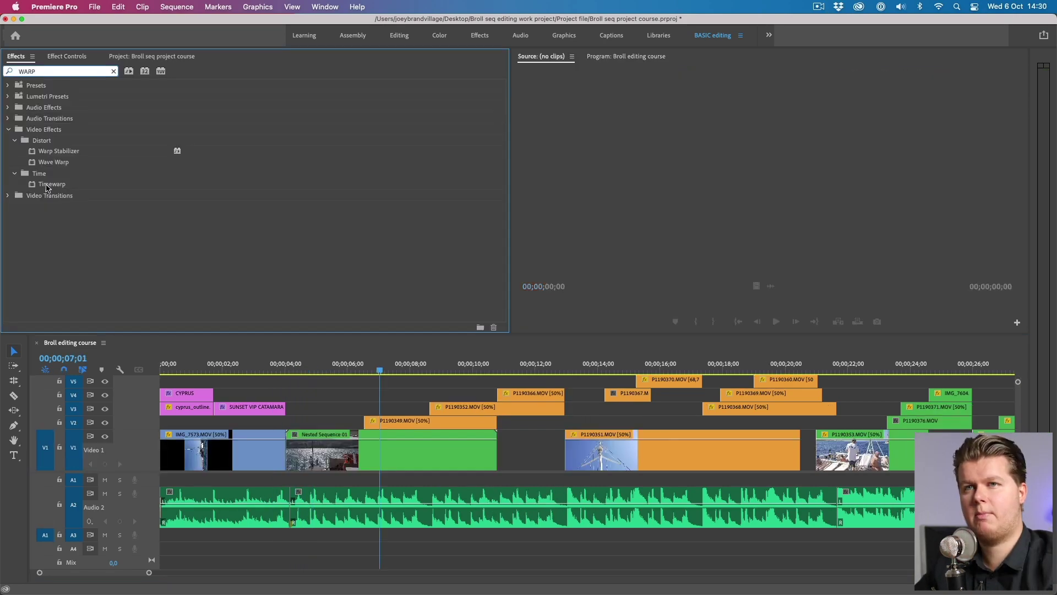
Apply Warp Stabilizer to Nested Sequence 01 and open the effect's stabilization settings.
{"action": "left_click", "coordinate": [47, 185]}
{"action": "left_click", "coordinate": [35, 155]}
{"action": "left_click_drag", "start_coordinate": [399, 403], "coordinate": [327, 448]}
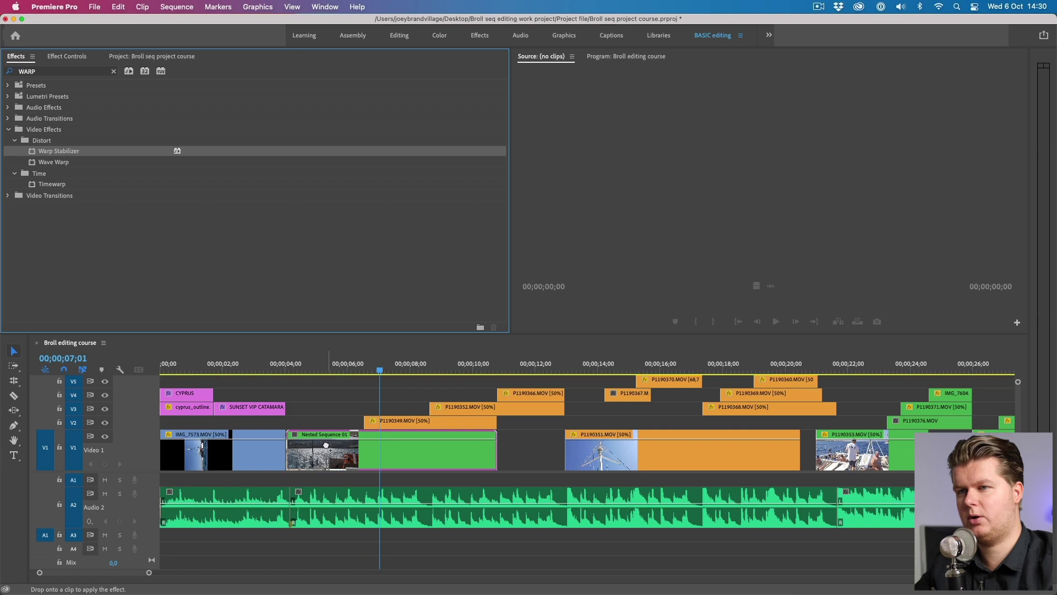
{"action": "left_click", "coordinate": [324, 363]}
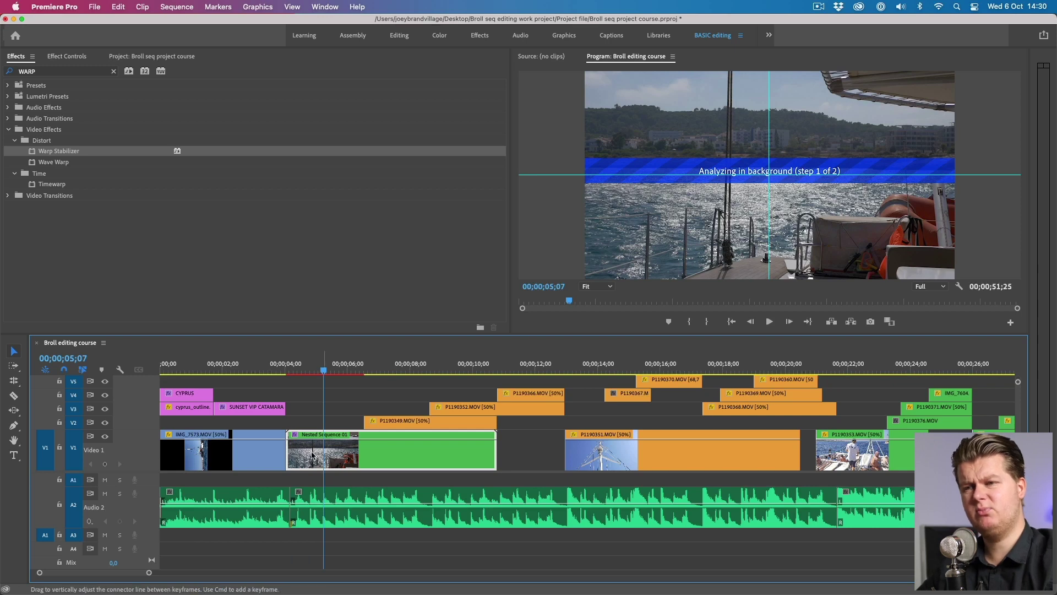
{"action": "left_click", "coordinate": [175, 56]}
{"action": "left_click", "coordinate": [87, 56]}
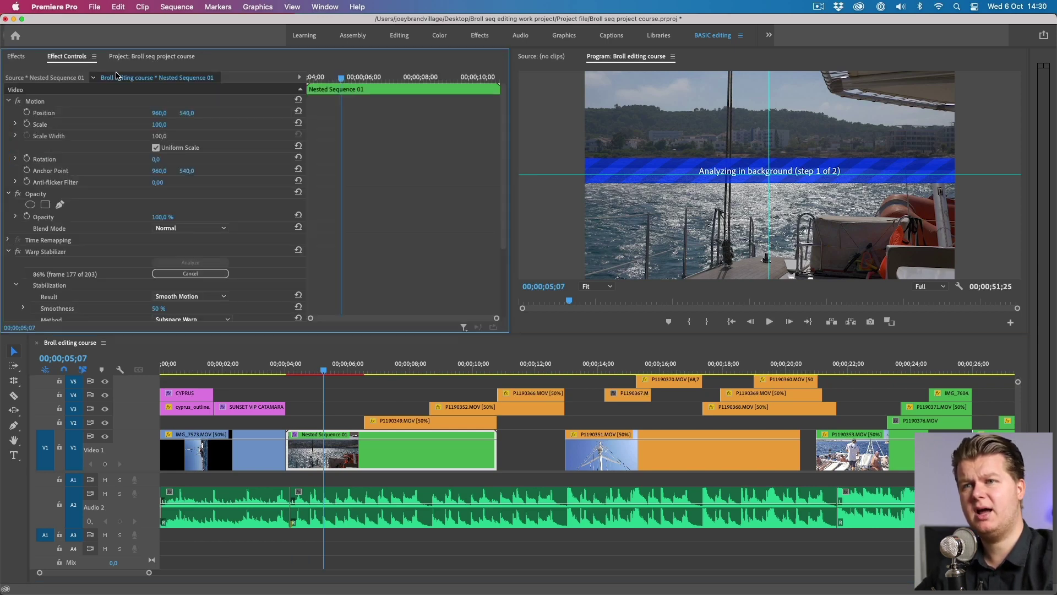
{"action": "scroll", "coordinate": [347, 243], "scroll_direction": "down", "scroll_amount": 3}
{"action": "left_click", "coordinate": [160, 230]}
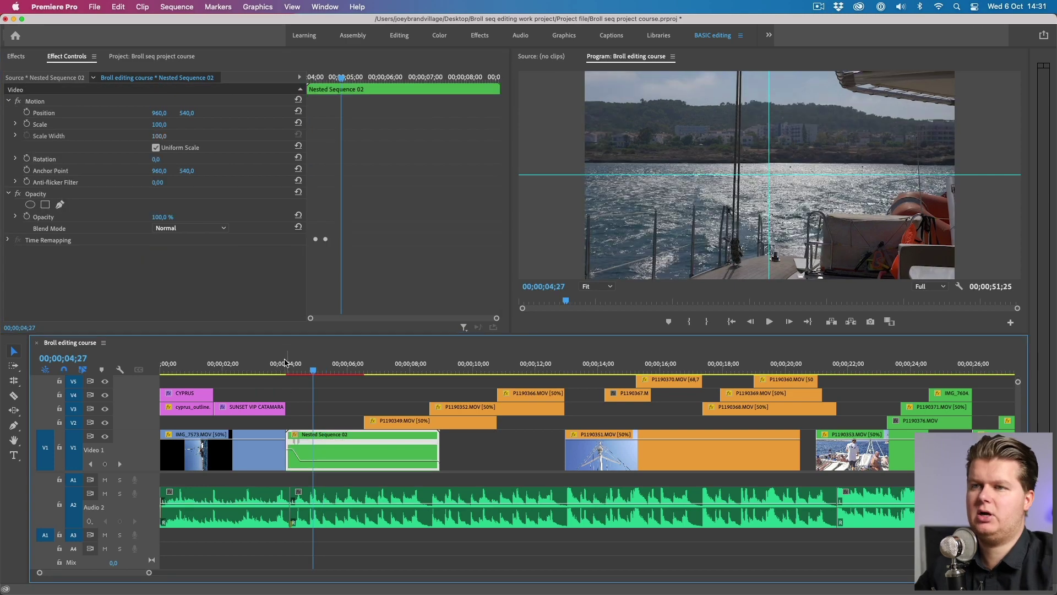
Play the transition into Nested Sequence 02 from 00;00;03;00, and move on to 00;00;11;12.
{"action": "left_click_drag", "start_coordinate": [286, 362], "coordinate": [243, 363]}
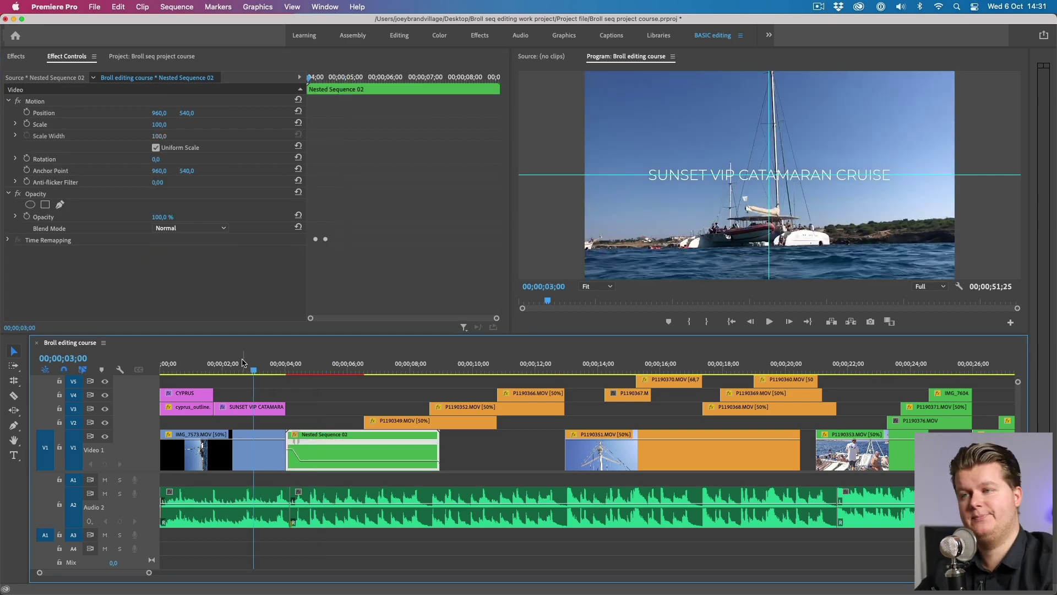
{"action": "key", "text": "space"}
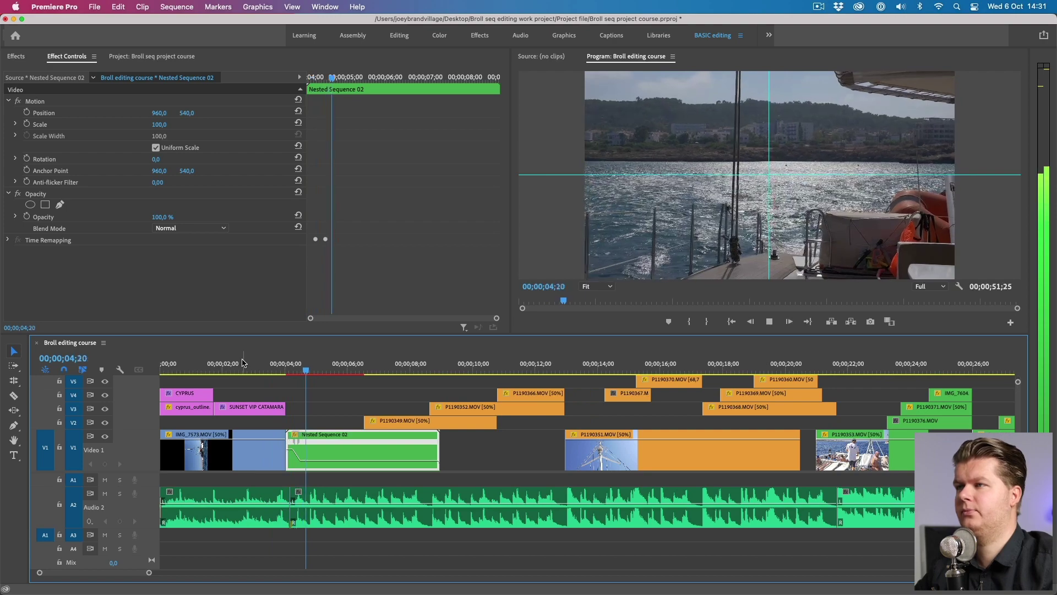
{"action": "left_click", "coordinate": [517, 364]}
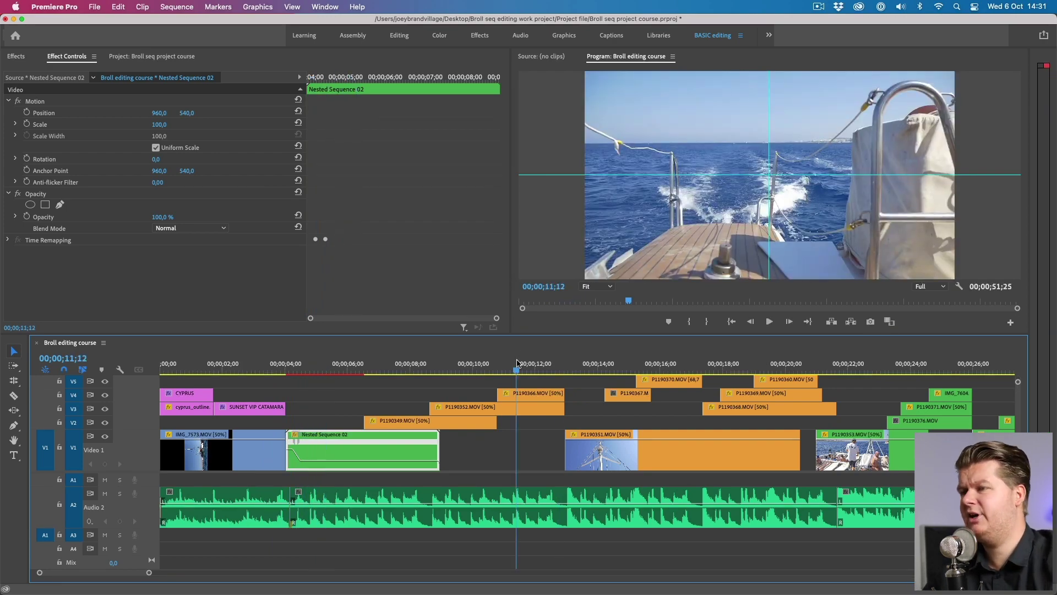
Play P1190366.MOV from its start at 00;00;10;24 and select the following clip P1190351.MOV.
{"action": "left_click", "coordinate": [523, 396]}
{"action": "key", "text": "="}
{"action": "left_click_drag", "start_coordinate": [351, 77], "coordinate": [204, 75]}
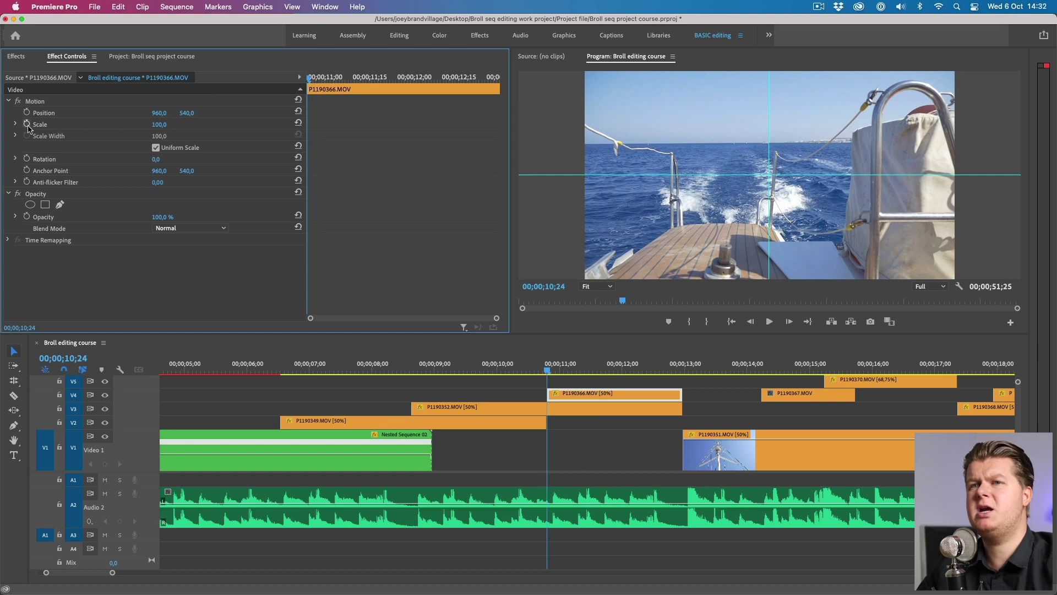
{"action": "key", "text": "space"}
{"action": "left_click", "coordinate": [709, 452]}
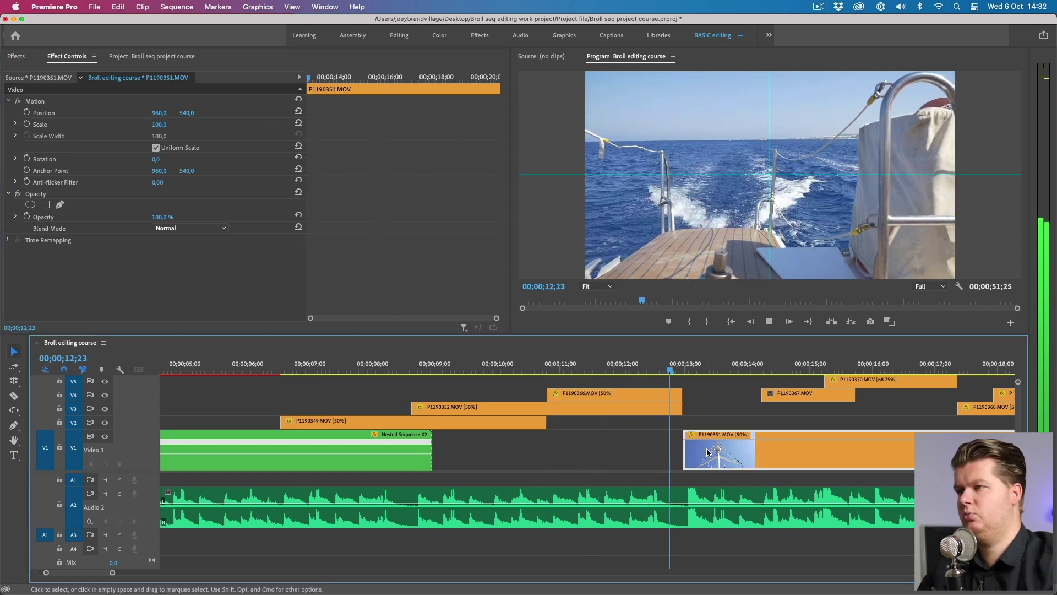
Play the cut into P1190351.MOV up to 00;00;13;21 and replay the clip's opening from about 00;00;13;00.
{"action": "key", "text": "space"}
{"action": "right_click", "coordinate": [746, 462]}
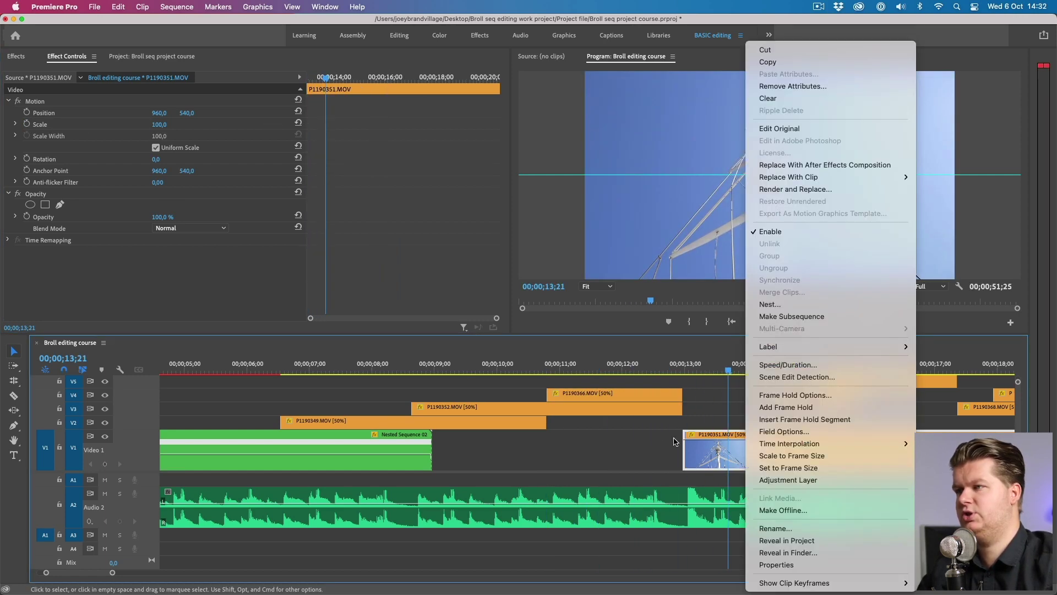
{"action": "left_click", "coordinate": [632, 483]}
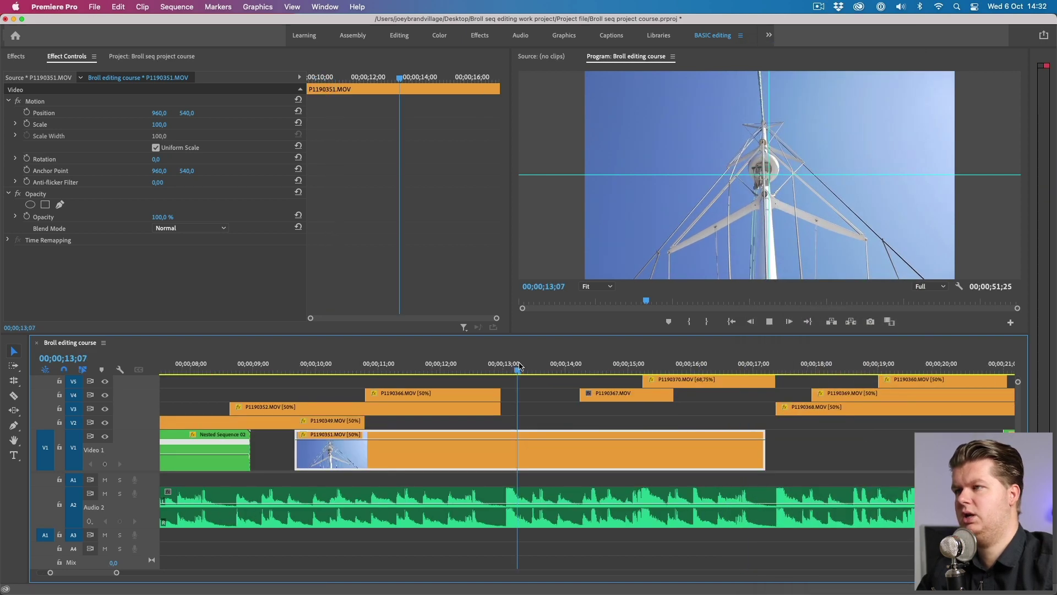
{"action": "key", "text": "space"}
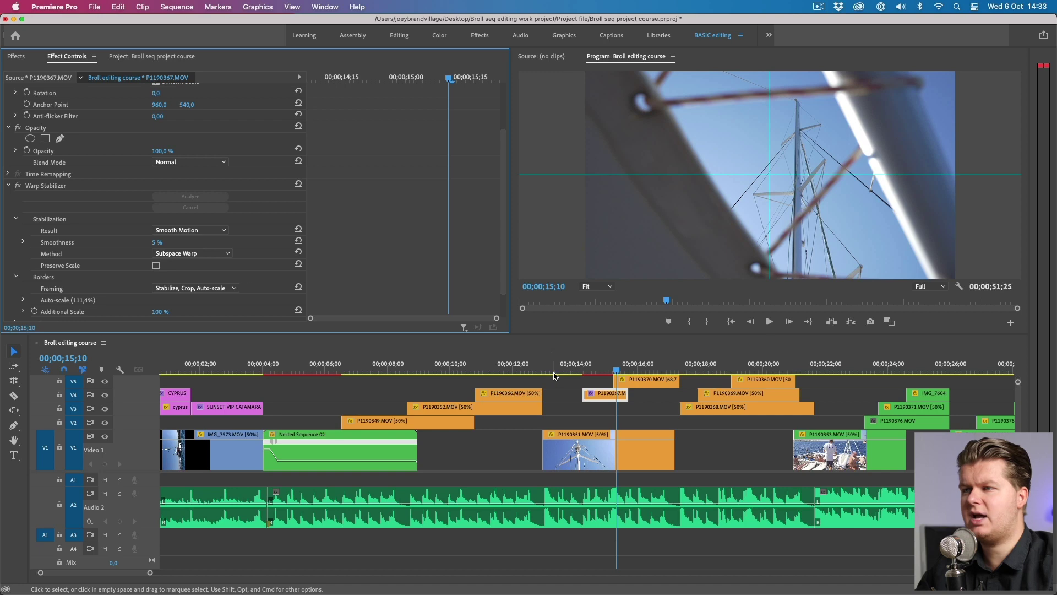
Review the section around P1190370.MOV at 00;00;16;12 and the opening CYPRUS title at 00;00;00;16.
{"action": "left_click", "coordinate": [583, 373]}
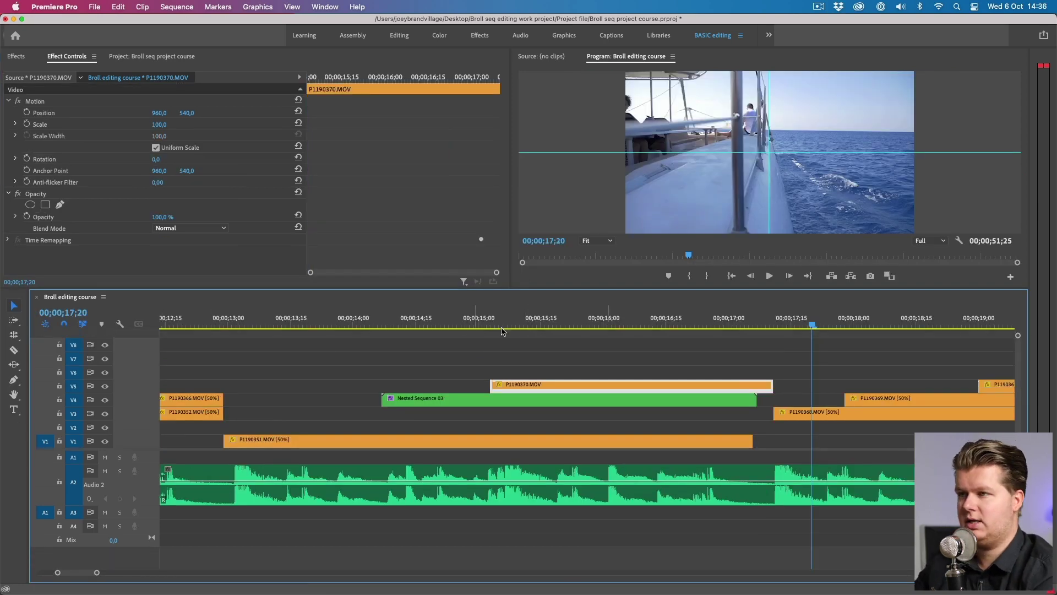
{"action": "left_click", "coordinate": [655, 319]}
{"action": "key", "text": "minus"}
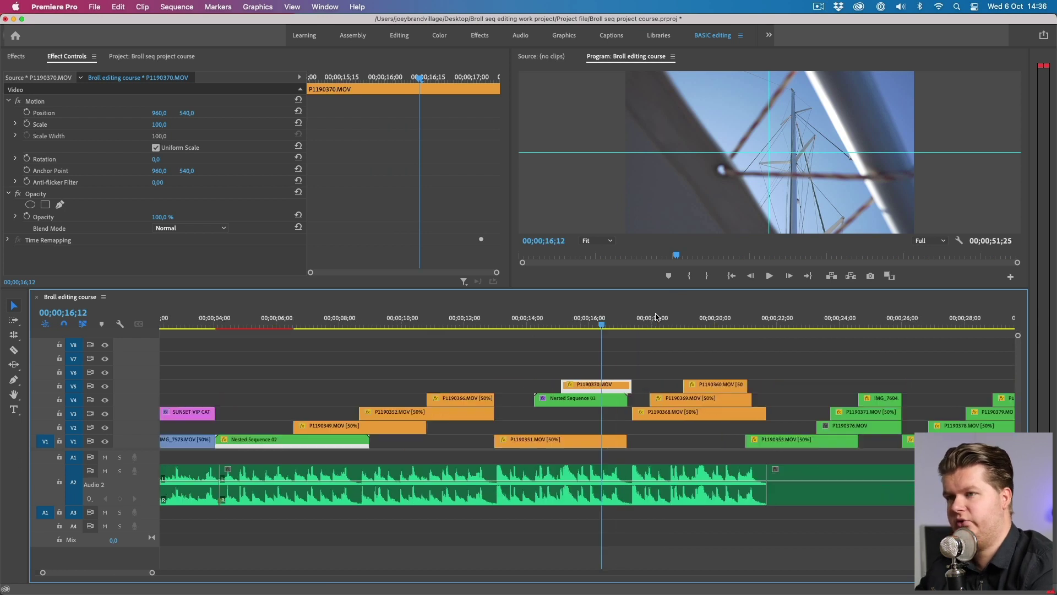
{"action": "scroll", "coordinate": [513, 390], "scroll_direction": "up", "scroll_amount": 3}
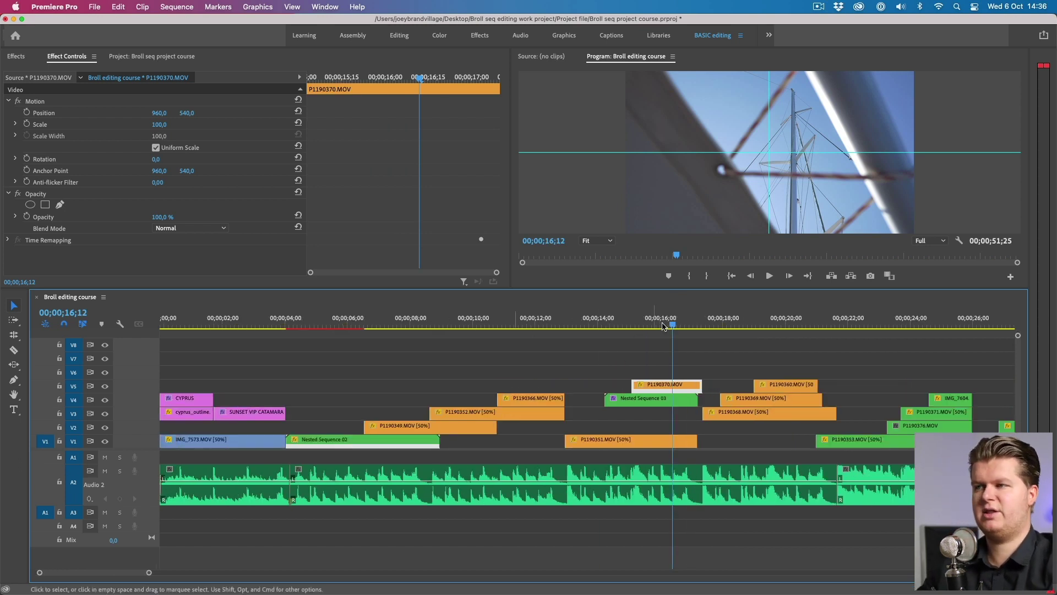
{"action": "left_click", "coordinate": [176, 324]}
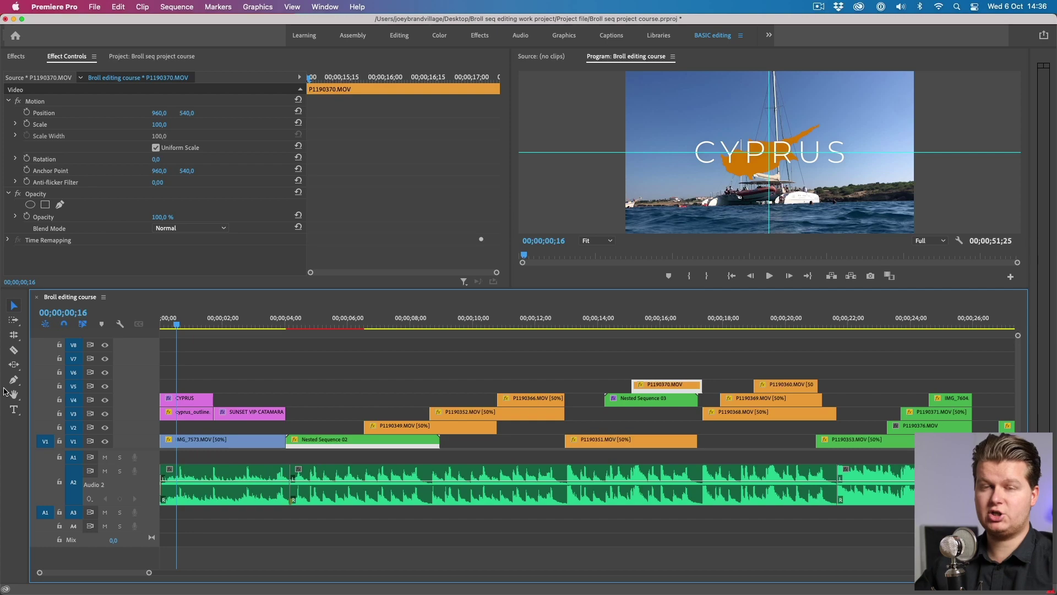
{"action": "left_click", "coordinate": [472, 324]}
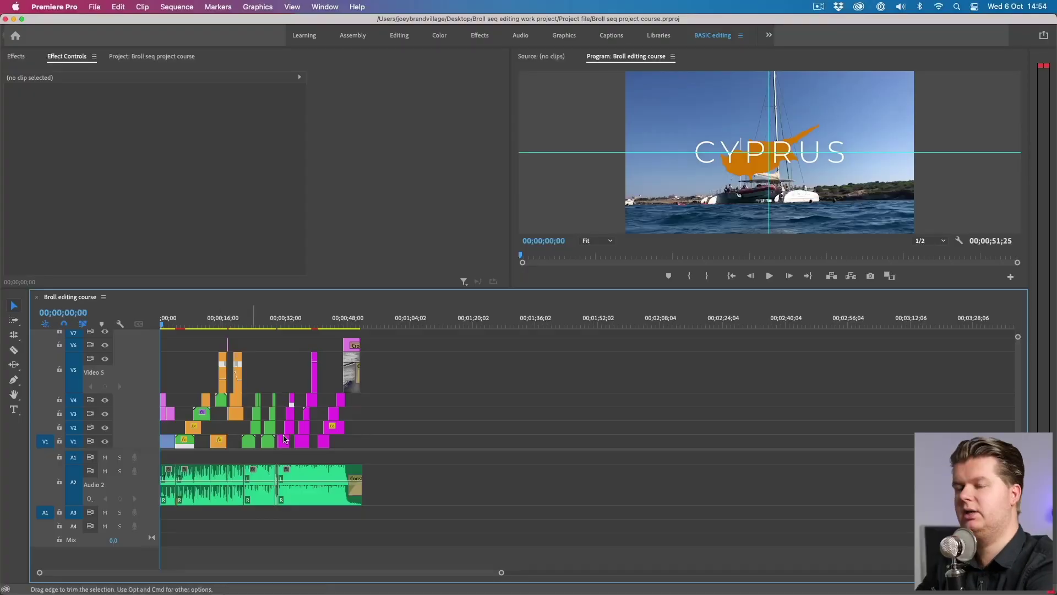
Select Nested Sequence 06 at 00;00;10;07 and view its Warp Stabilizer settings.
{"action": "key", "text": "backslash"}
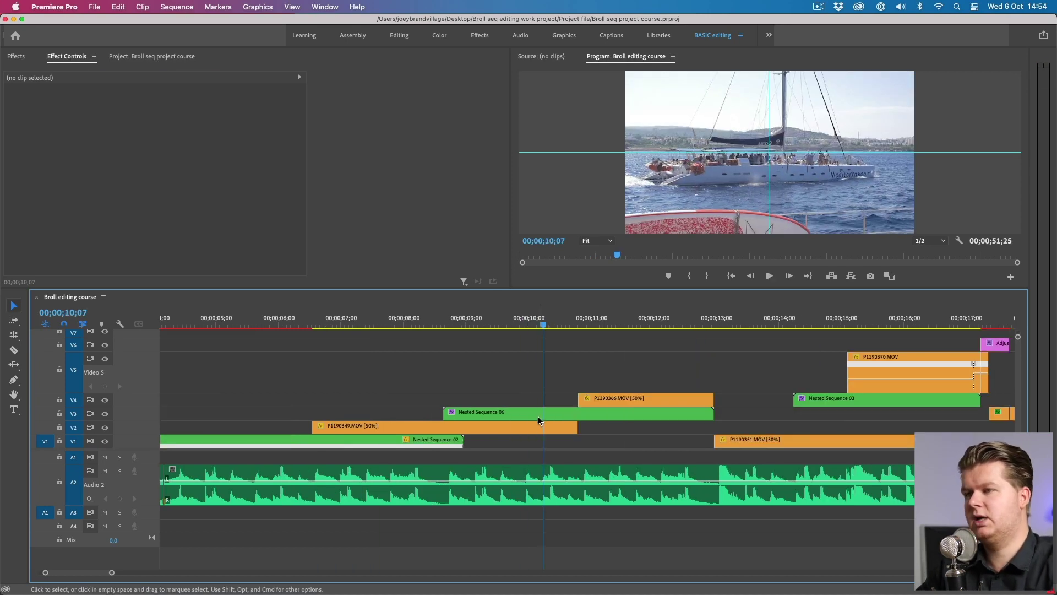
{"action": "left_click", "coordinate": [539, 420]}
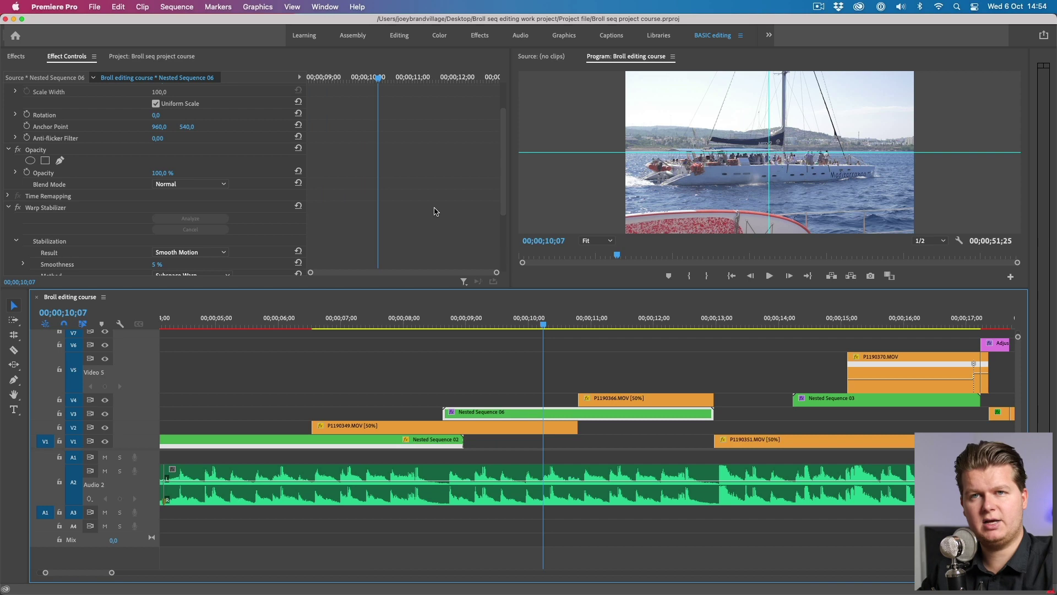
{"action": "scroll", "coordinate": [805, 381], "scroll_direction": "right", "scroll_amount": 2}
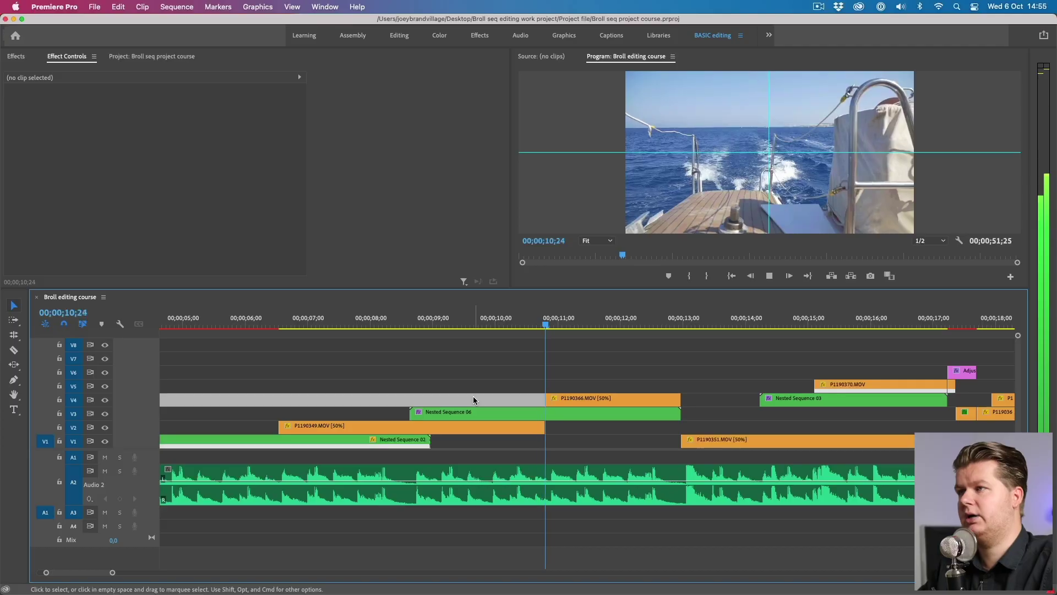
Play P1190366.MOV from its start at 00;00;10;24 and move on to the start of P1190351.MOV at 00;00;13;00.
{"action": "key", "text": "space"}
{"action": "scroll", "coordinate": [570, 380], "scroll_direction": "right", "scroll_amount": 5}
{"action": "key", "text": "space"}
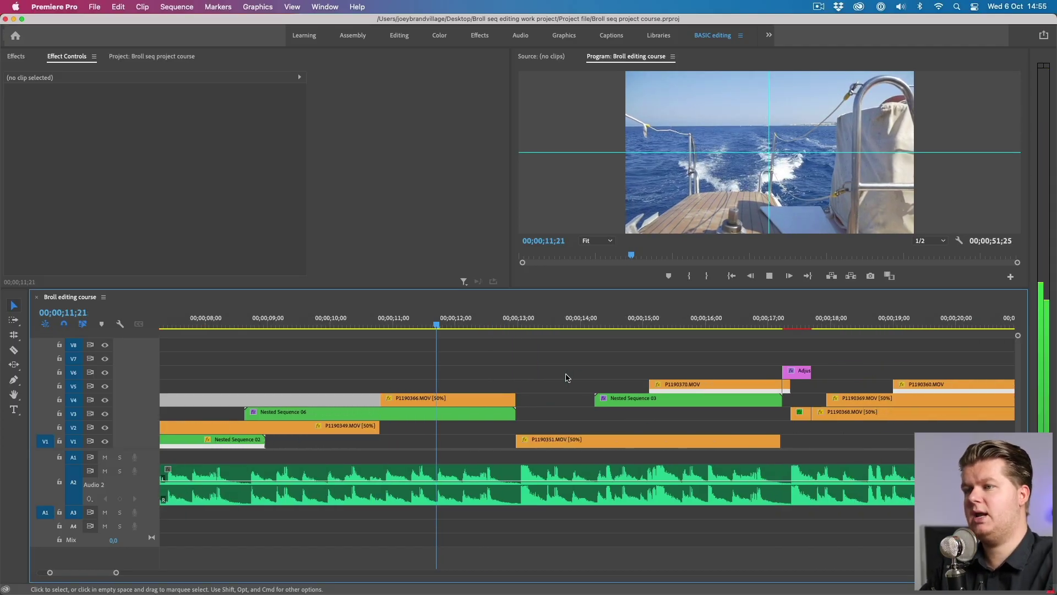
{"action": "left_click", "coordinate": [536, 319]}
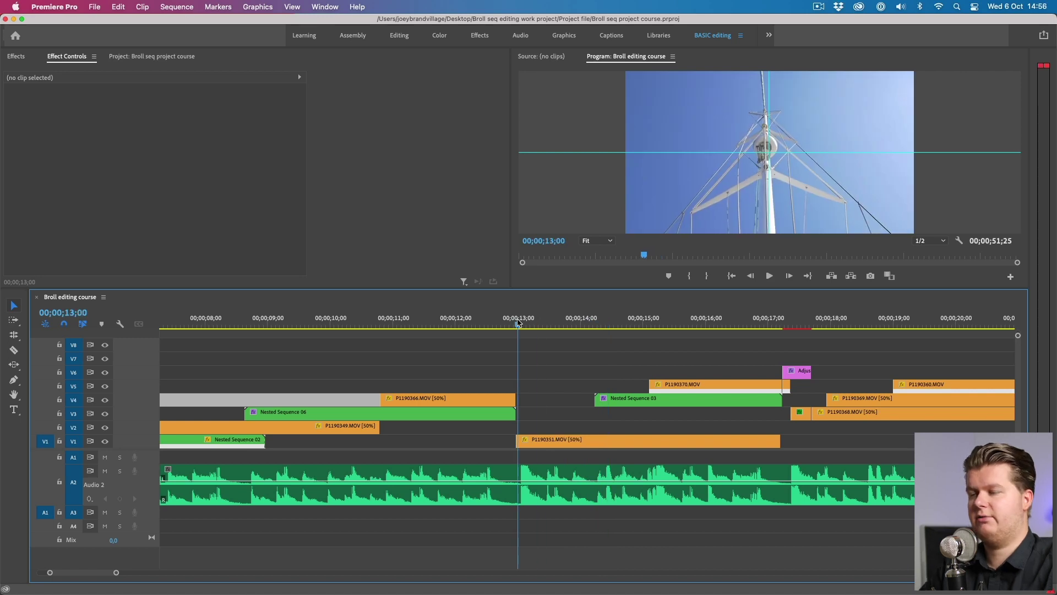
Play from the end of P1190366.MOV through the stabilized Nested Sequence 03 to 00;00;17;22.
{"action": "mouse_move", "coordinate": [491, 325]}
{"action": "left_mouse_down"}
{"action": "mouse_move", "coordinate": [455, 325]}
{"action": "mouse_move", "coordinate": [523, 328]}
{"action": "mouse_move", "coordinate": [474, 326]}
{"action": "left_mouse_up"}
{"action": "key", "text": "space"}
{"action": "left_click", "coordinate": [684, 333]}
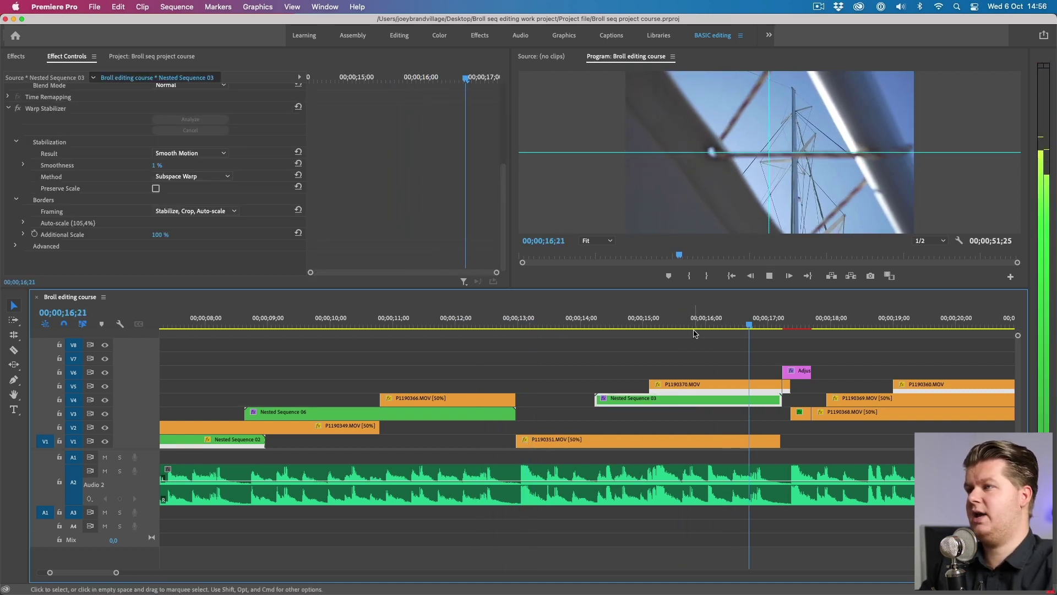
{"action": "key", "text": "space"}
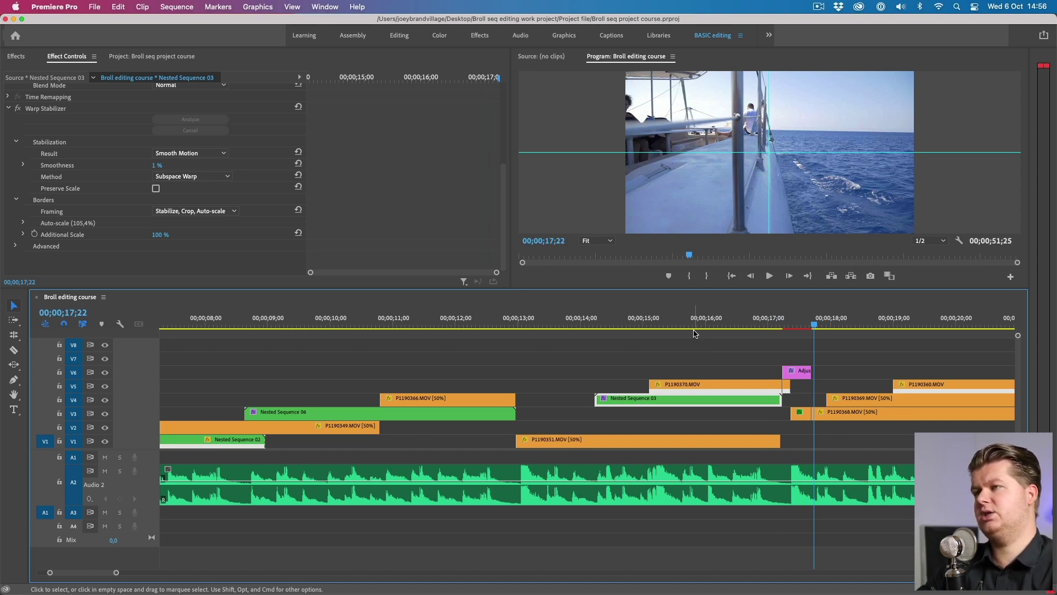
Review the adjustment-layer transition after Nested Sequence 03 and move to the start of P1190360.MOV at 00;00;19;04.
{"action": "scroll", "coordinate": [695, 333], "scroll_direction": "right", "scroll_amount": 5}
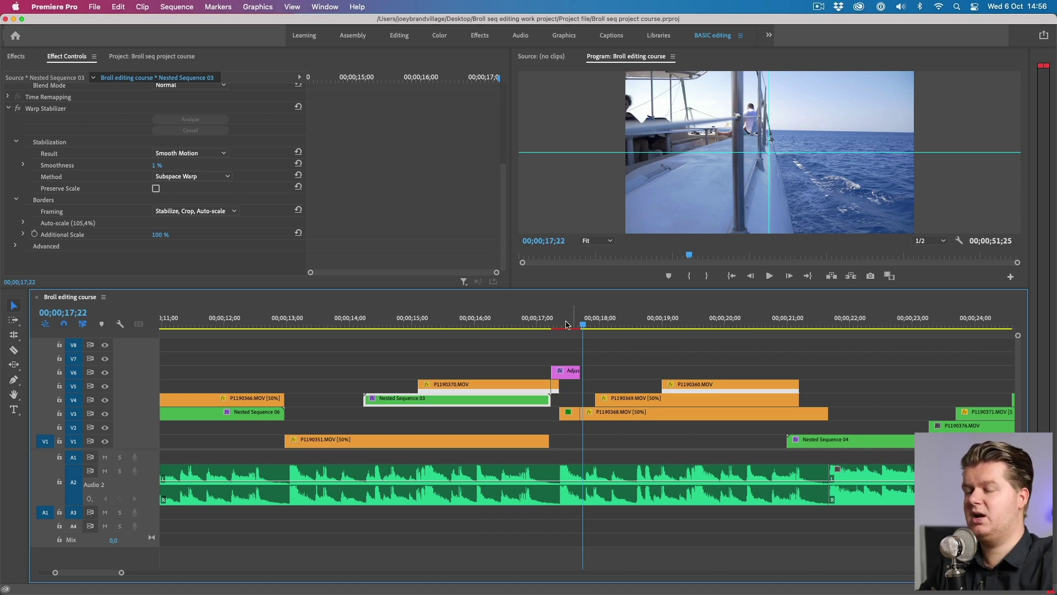
{"action": "mouse_move", "coordinate": [549, 328]}
{"action": "left_mouse_down"}
{"action": "mouse_move", "coordinate": [571, 329]}
{"action": "mouse_move", "coordinate": [548, 325]}
{"action": "left_mouse_up"}
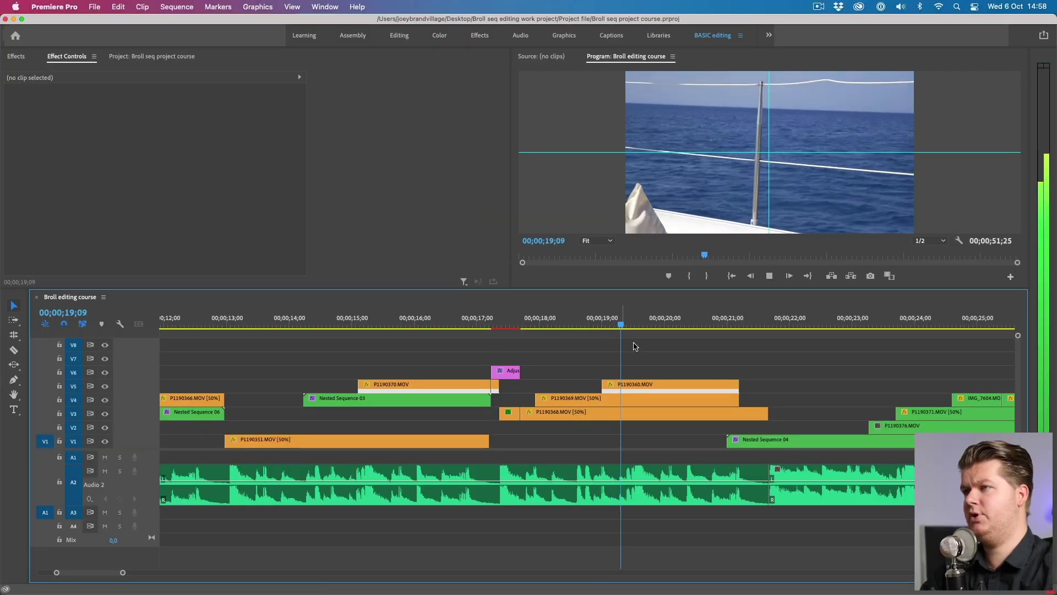
{"action": "scroll", "coordinate": [633, 352], "scroll_direction": "right", "scroll_amount": 5}
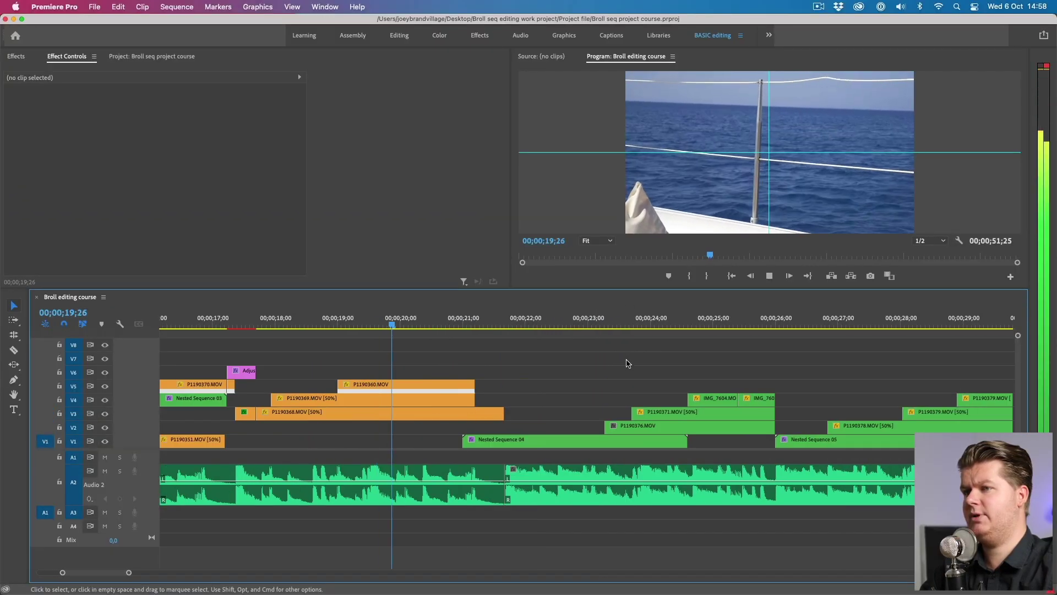
{"action": "left_click_drag", "start_coordinate": [361, 330], "coordinate": [347, 328]}
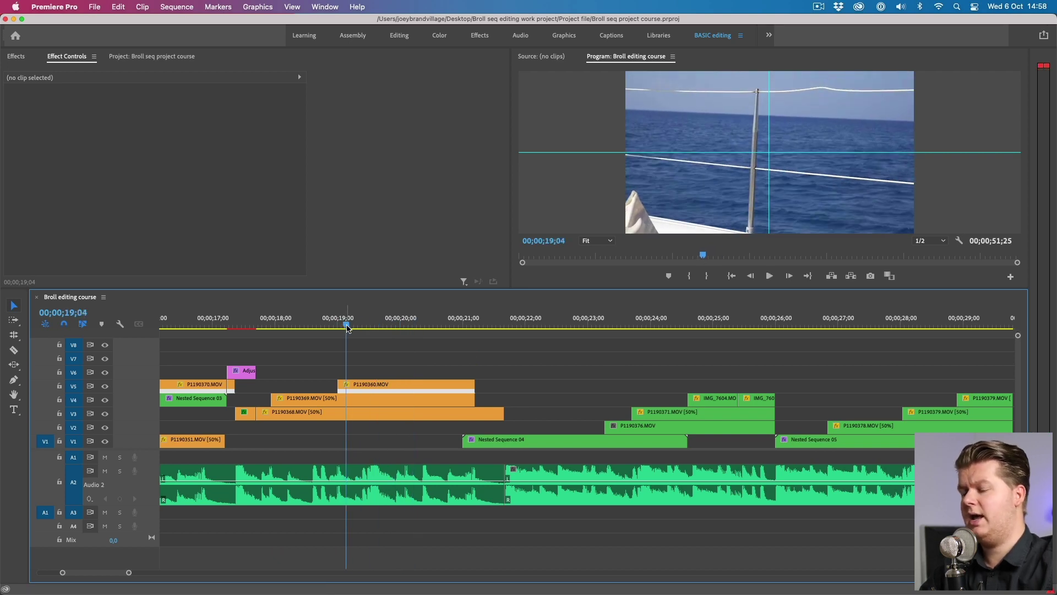
Open the system sound controls and play the sequence onward from P1190360.MOV at 00;00;19;04.
{"action": "key", "text": "="}
{"action": "left_click", "coordinate": [899, 10]}
{"action": "left_click", "coordinate": [936, 76]}
{"action": "key", "text": "space"}
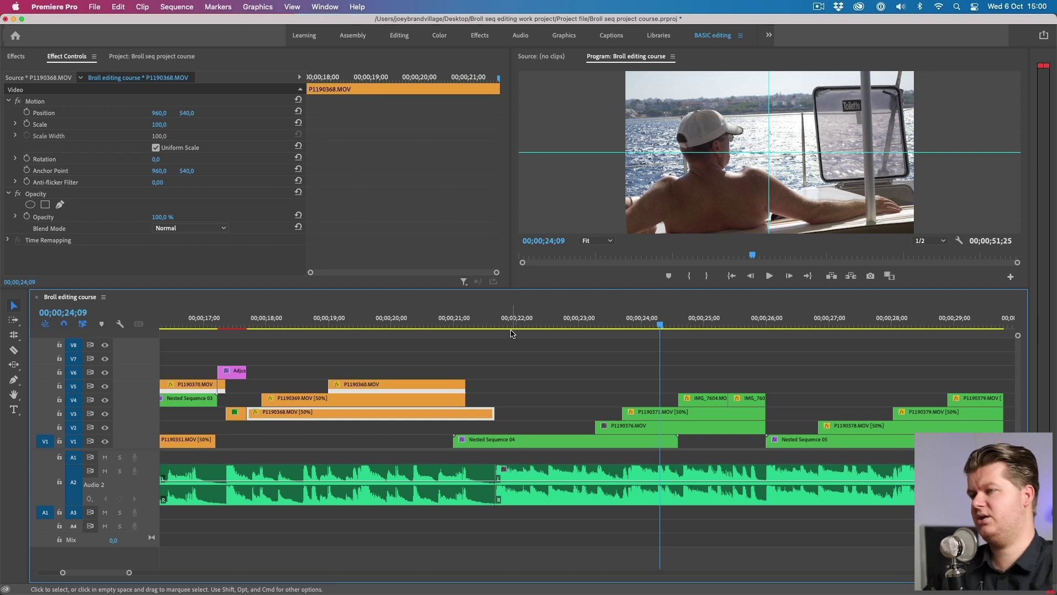
Scrub IMG_7604.MOV from 00;00;24;28 to 00;00;25;07 and play through its reversed copy to 00;00;26;02.
{"action": "key", "text": "="}
{"action": "left_click", "coordinate": [539, 328]}
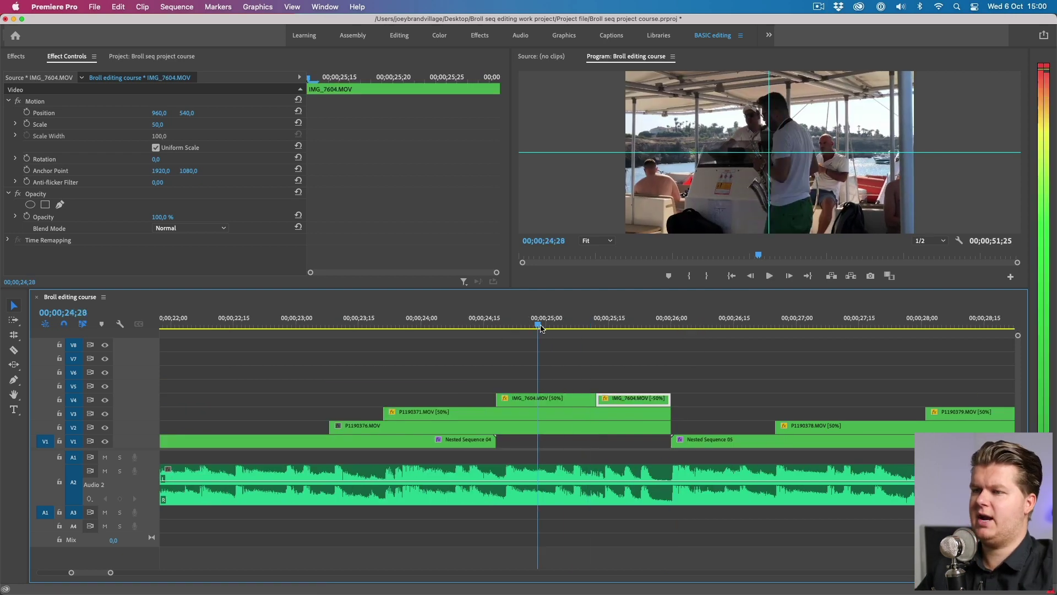
{"action": "left_click_drag", "start_coordinate": [541, 329], "coordinate": [572, 327]}
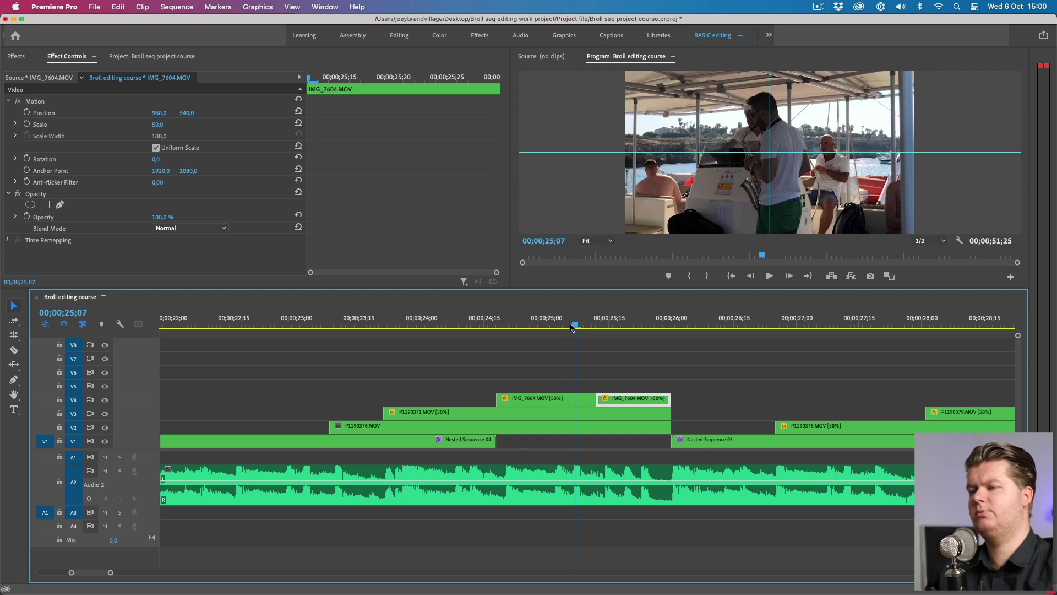
{"action": "key", "text": "space"}
{"action": "key", "text": "space"}
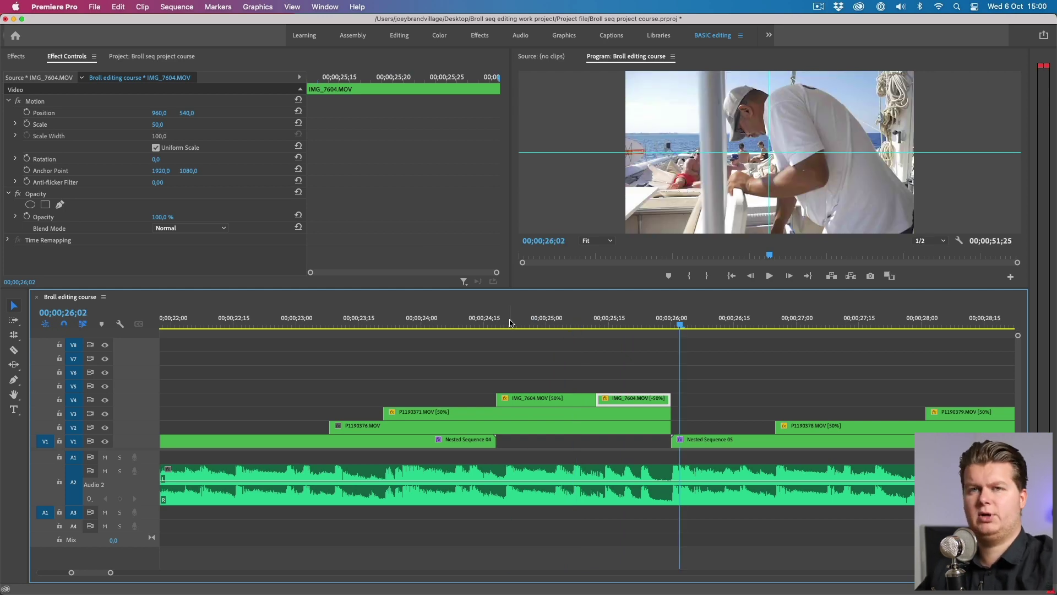
Play from the reversed IMG_7604.MOV through Nested Sequence 05 to 00;00;29;28, and review the magenta-labelled clips from 00;00;33;10.
{"action": "left_click", "coordinate": [597, 324]}
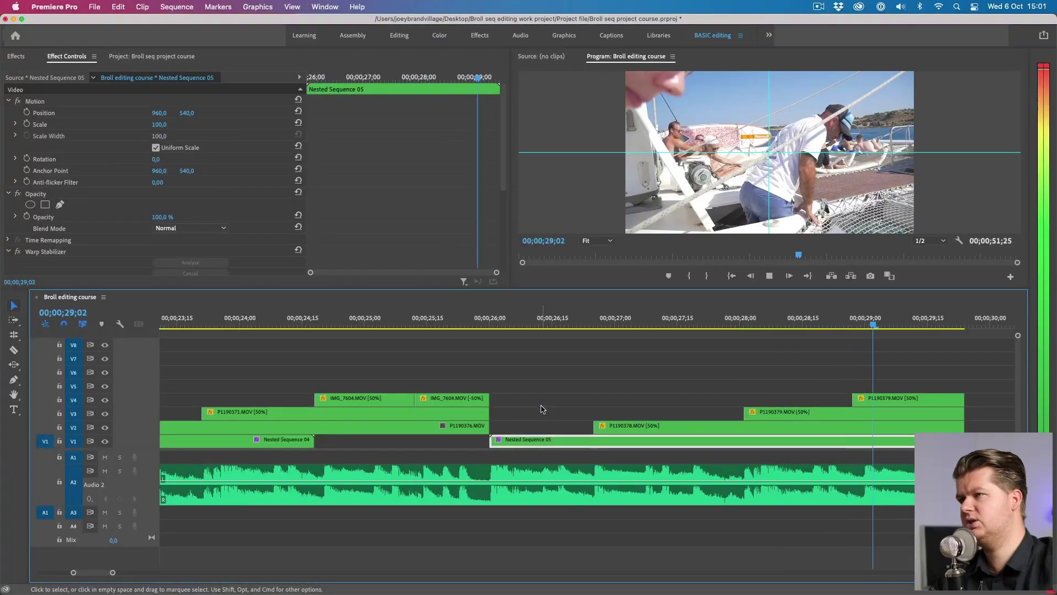
{"action": "key", "text": "space"}
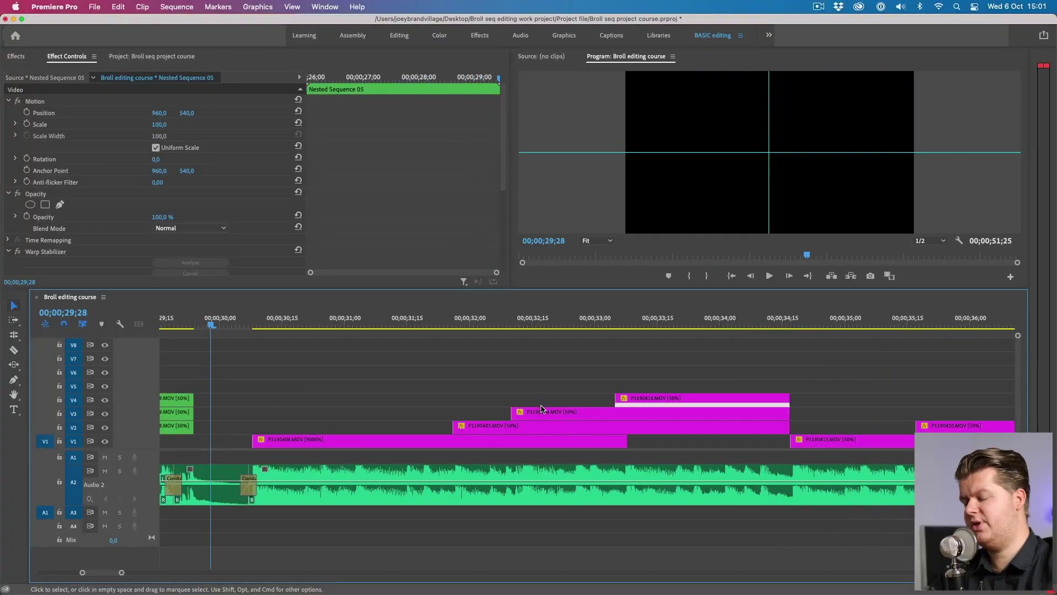
{"action": "key", "text": "minus"}
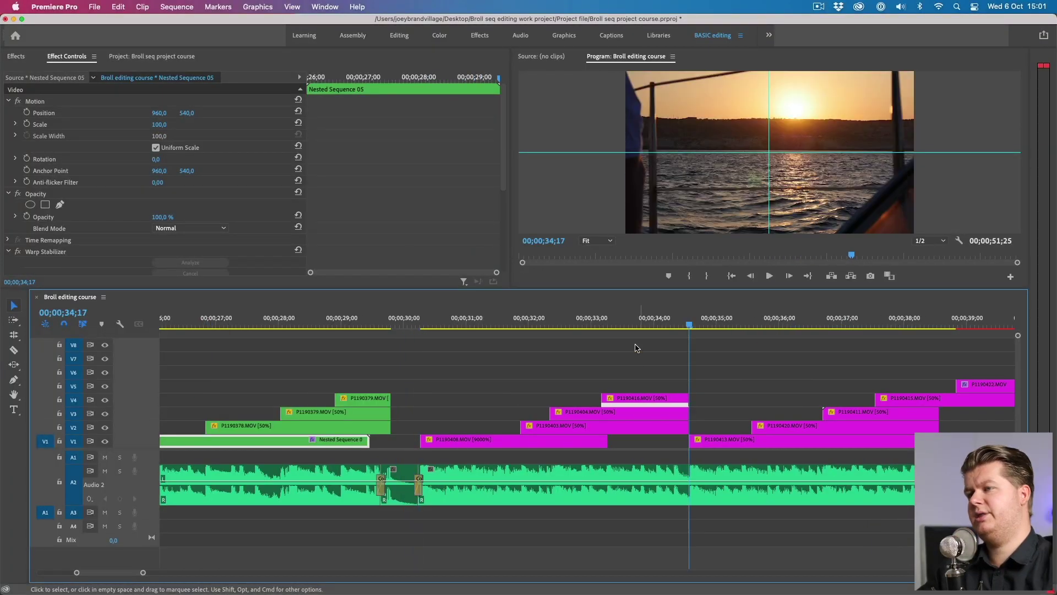
{"action": "left_click", "coordinate": [613, 322]}
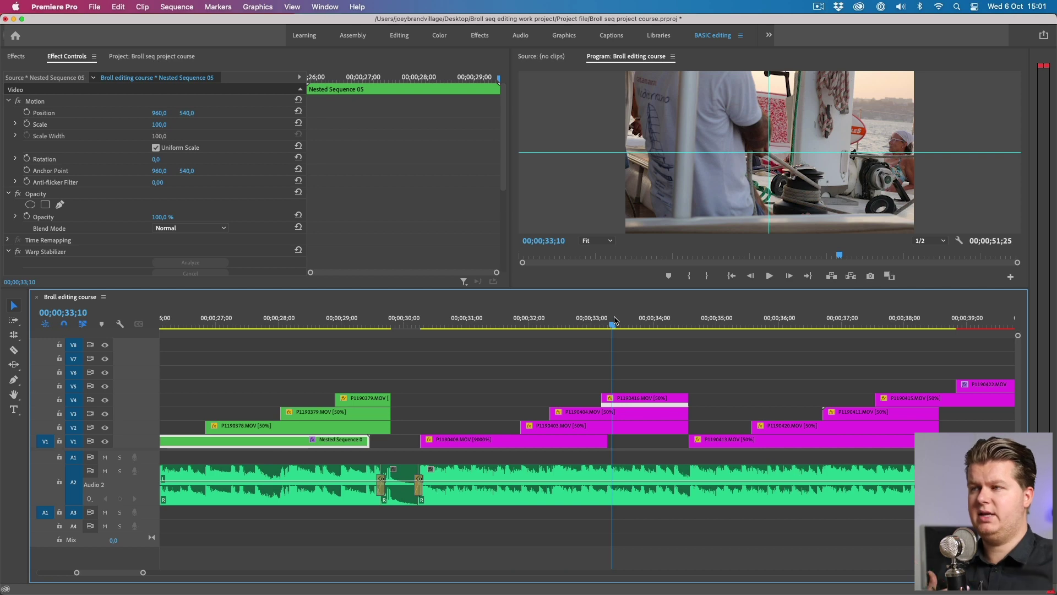
{"action": "key", "text": "space"}
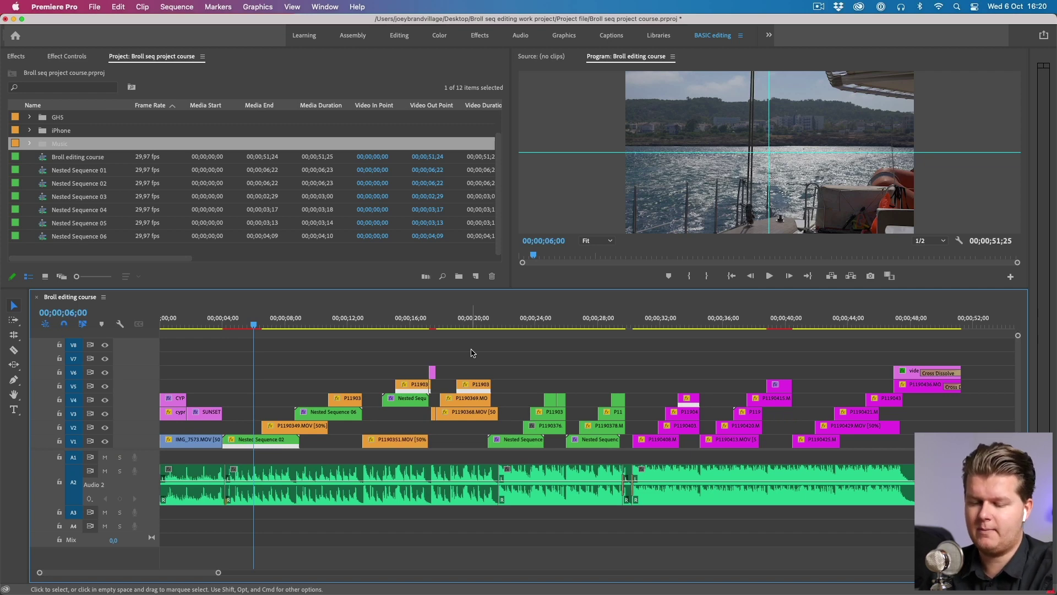
Switch to Chrome to view Epidemic Sound's sound effects, and select "no copyright" in the YouTube search for water sound effects.
{"action": "key", "text": "super+Tab"}
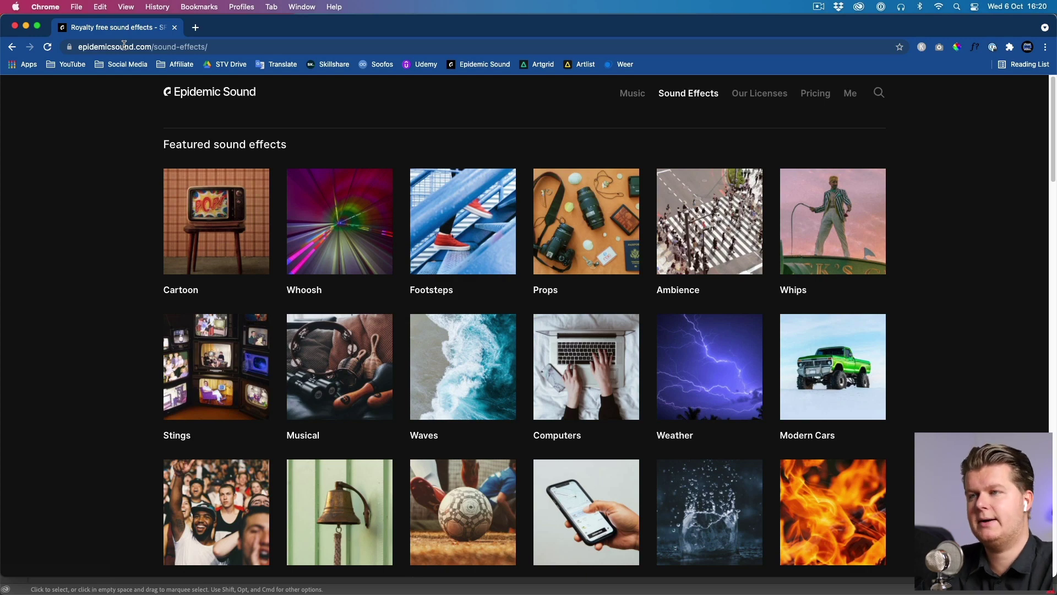
{"action": "key", "text": "super+bracketleft"}
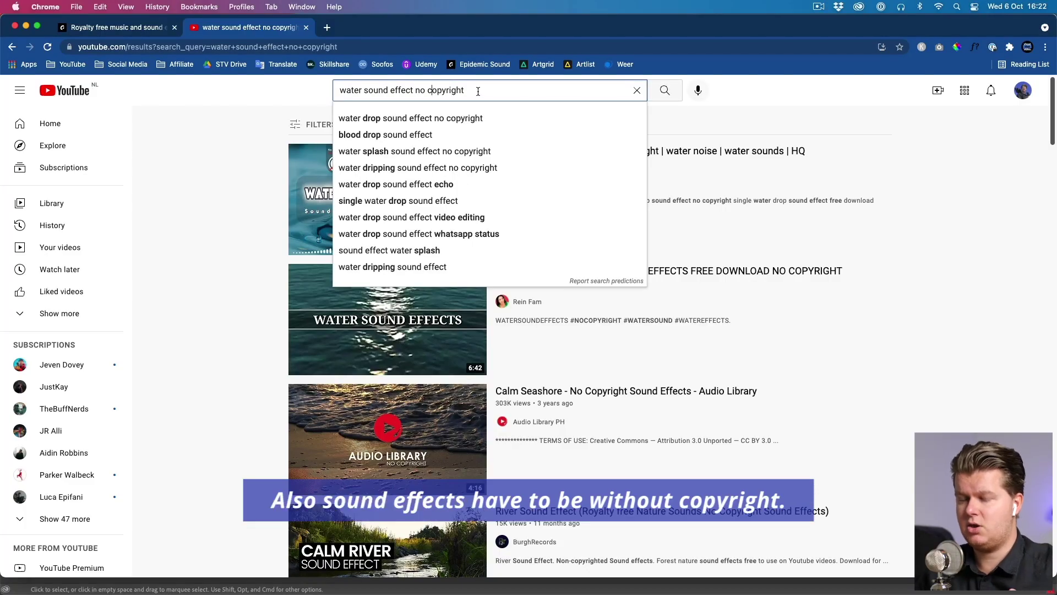
{"action": "left_click_drag", "start_coordinate": [478, 91], "coordinate": [416, 95]}
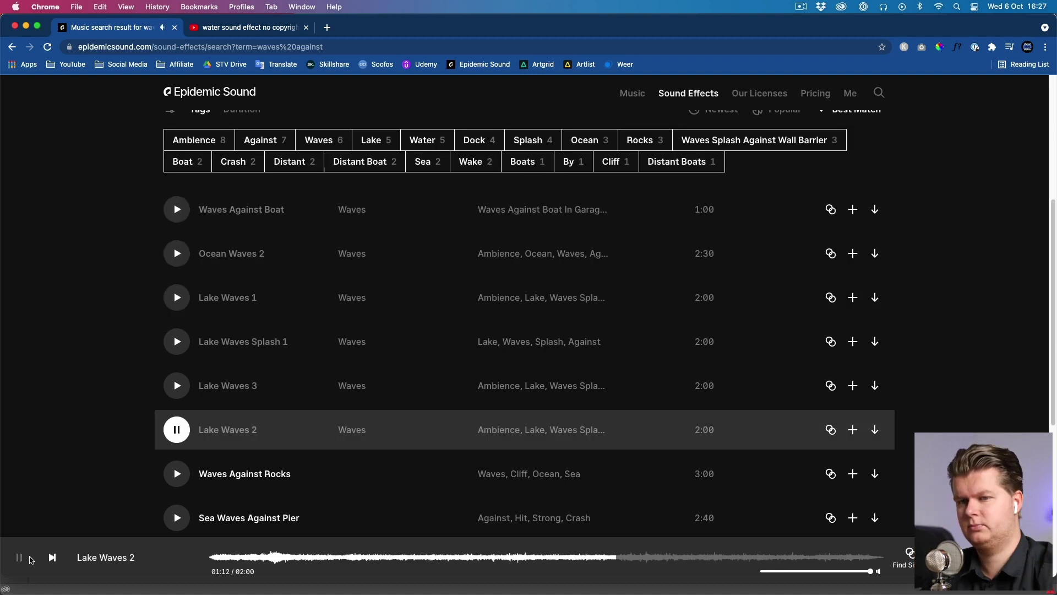
Stop the Lake Waves 2 preview and download that sound effect from the "waves against" results.
{"action": "left_click", "coordinate": [19, 558]}
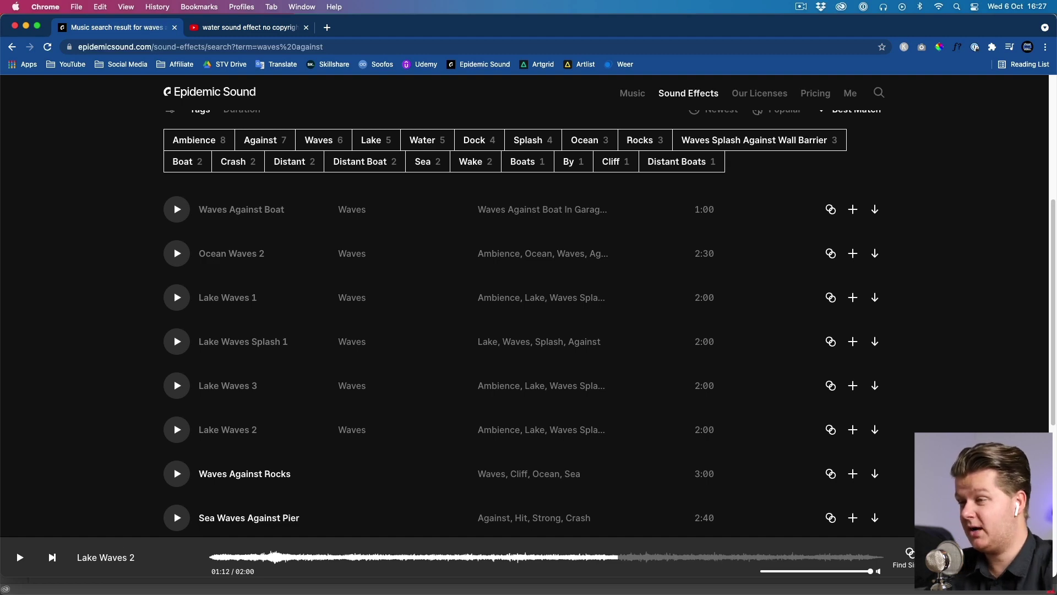
{"action": "left_click", "coordinate": [875, 429]}
{"action": "left_click", "coordinate": [674, 380]}
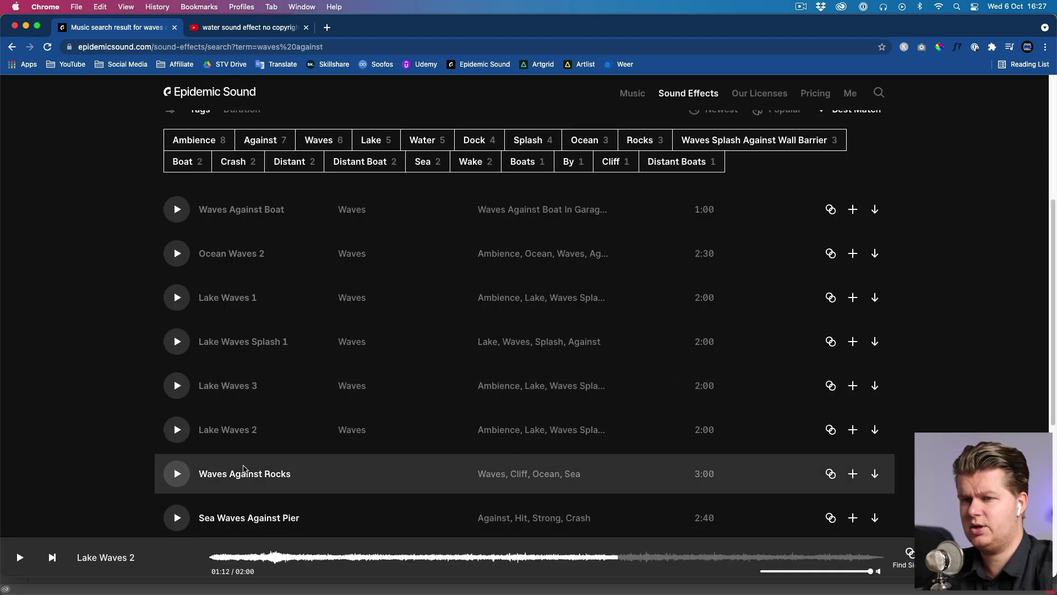
Search Epidemic Sound's sound effects for "wind" and look through the results.
{"action": "scroll", "coordinate": [231, 374], "scroll_direction": "up", "scroll_amount": 5}
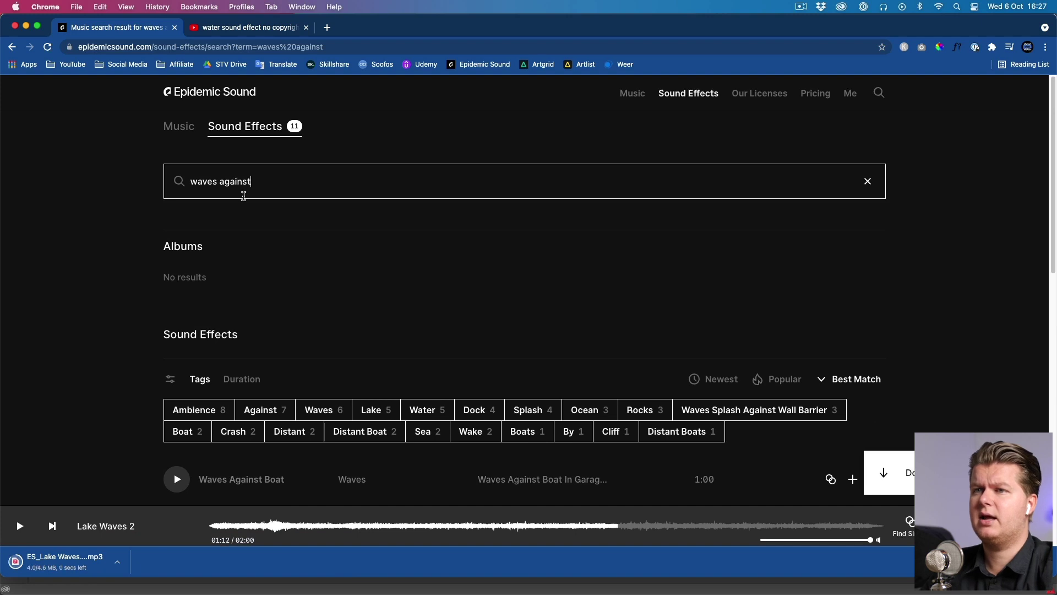
{"action": "type", "text": "wind"}
{"action": "key", "text": "Return"}
{"action": "scroll", "coordinate": [163, 343], "scroll_direction": "down", "scroll_amount": 4}
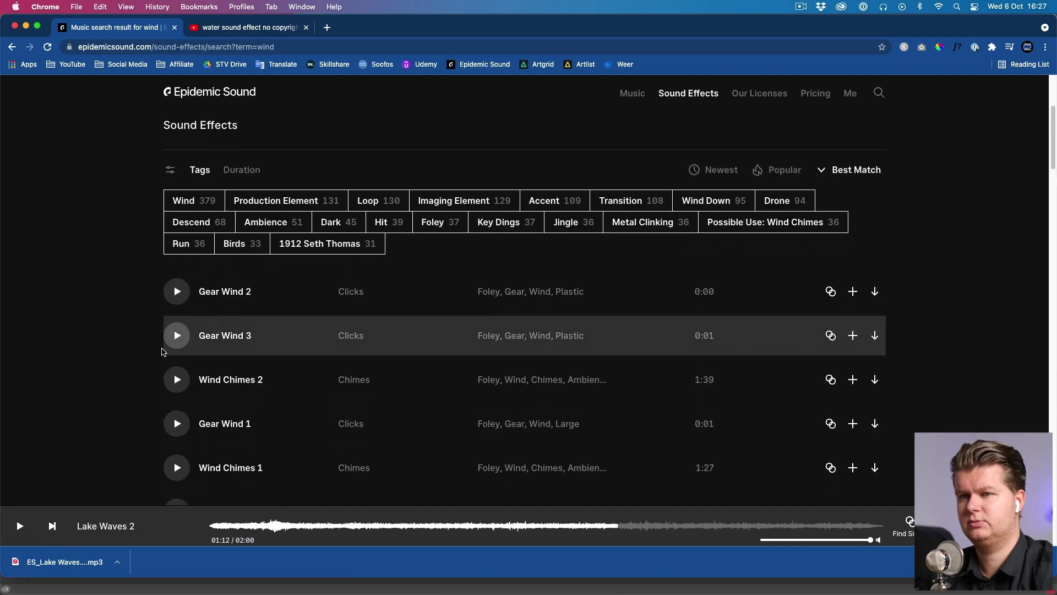
Preview the wind sound effects and download Wind Storm 1 as mp3.
{"action": "left_click", "coordinate": [177, 380]}
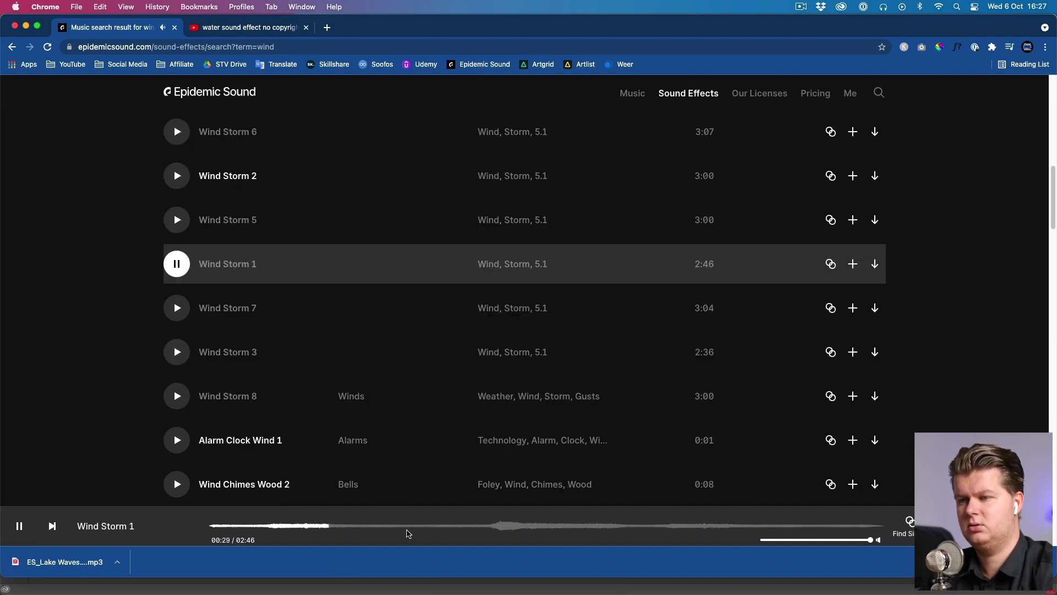
{"action": "left_click", "coordinate": [20, 525]}
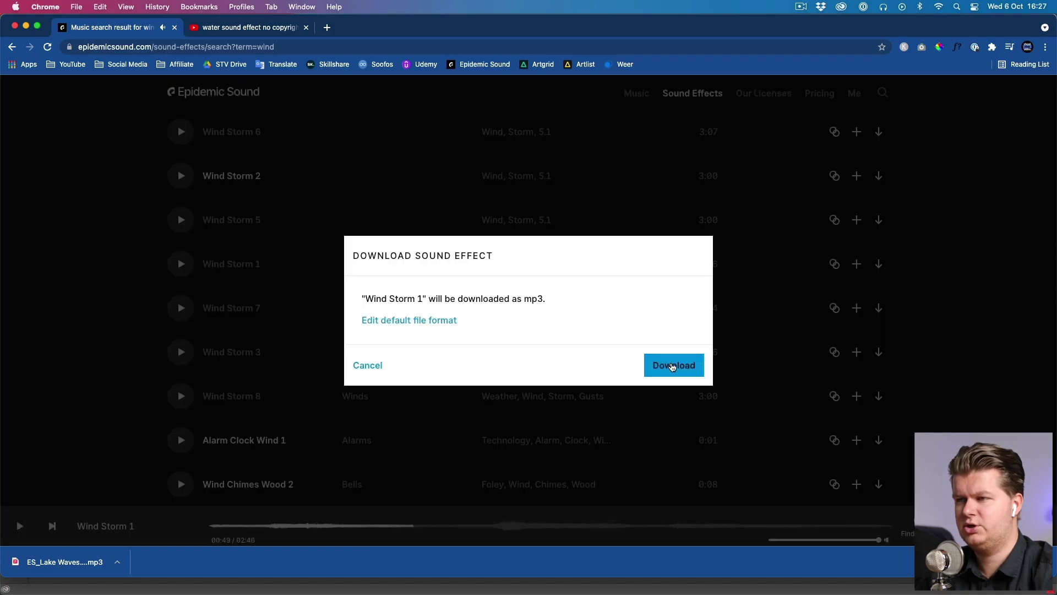
{"action": "left_click", "coordinate": [672, 364]}
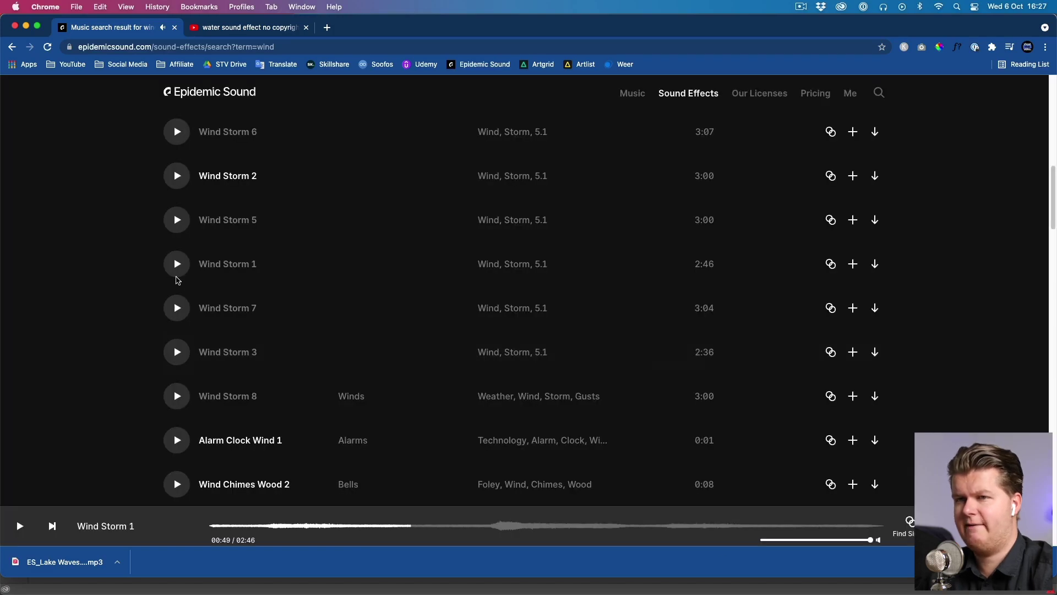
{"action": "scroll", "coordinate": [338, 345], "scroll_direction": "down", "scroll_amount": 3}
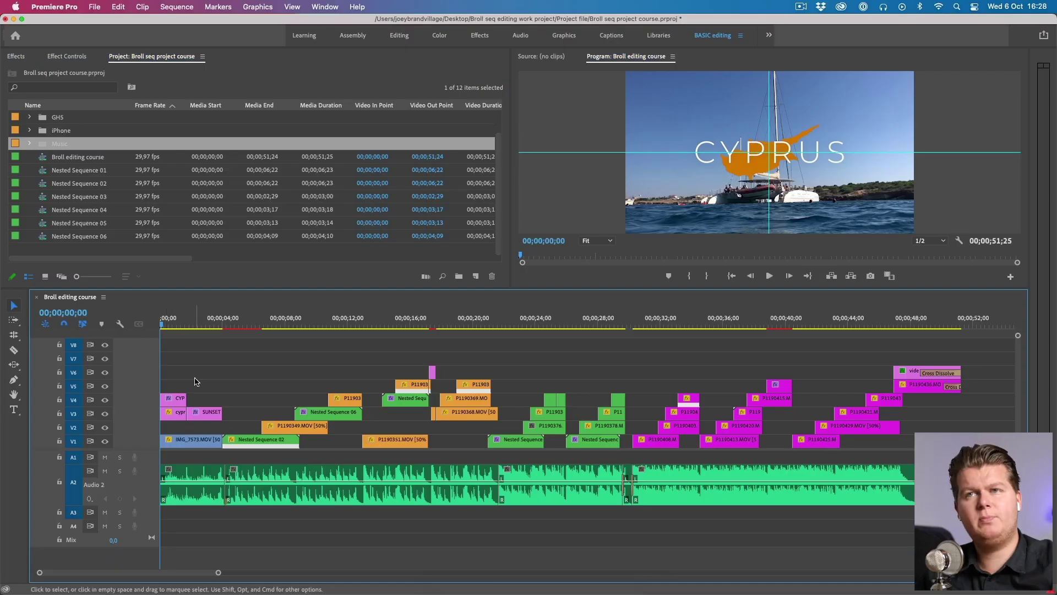
Place the ES_Lake Waves 2 sound effect on track A3 from the sequence start and increase that track's height.
{"action": "left_click", "coordinate": [27, 145]}
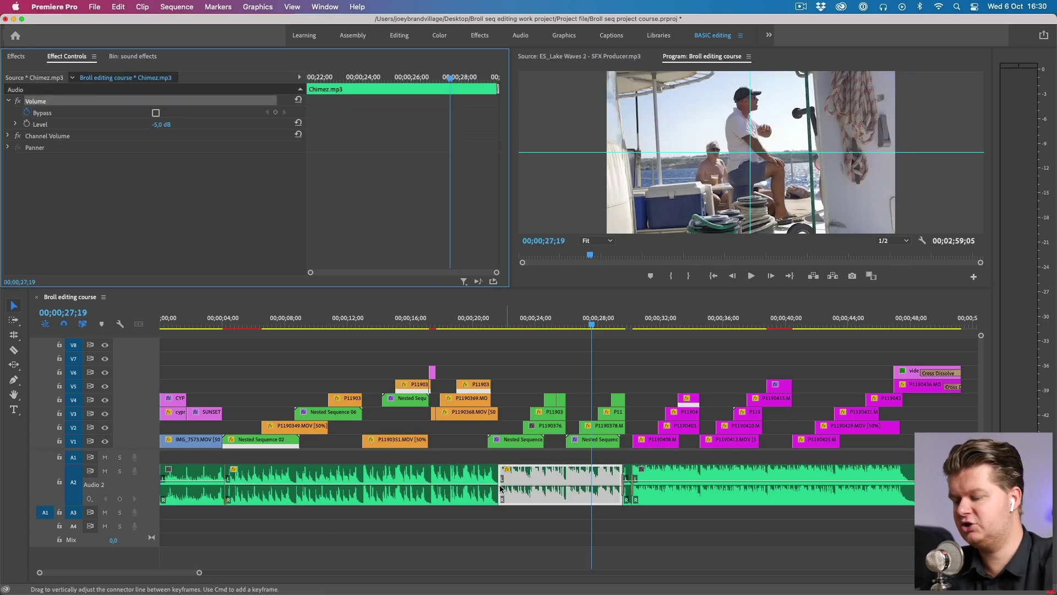
{"action": "left_click", "coordinate": [674, 383]}
{"action": "key", "text": "minus"}
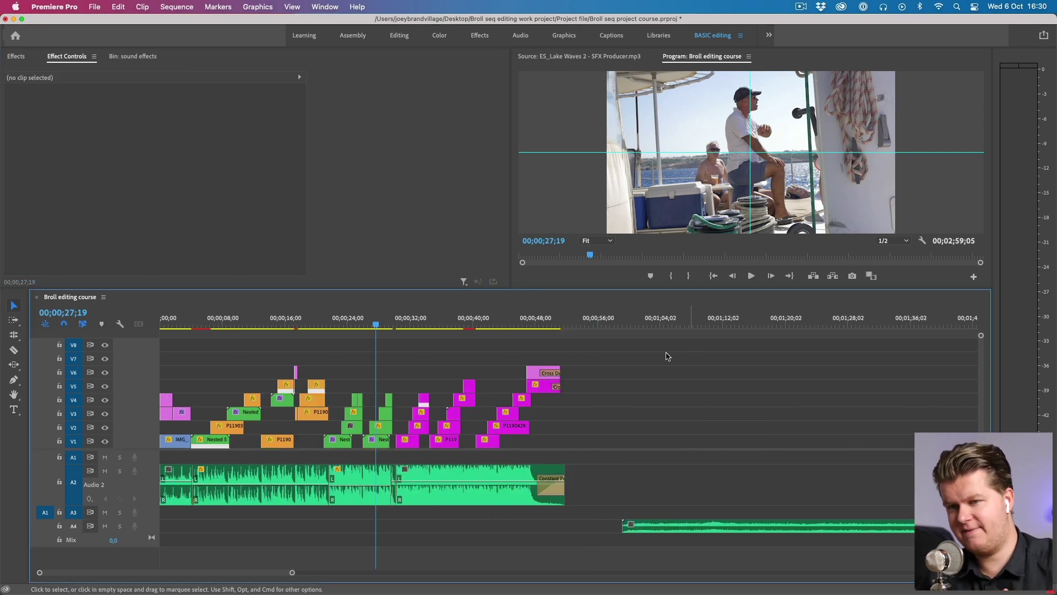
{"action": "left_click_drag", "start_coordinate": [194, 509], "coordinate": [183, 496]}
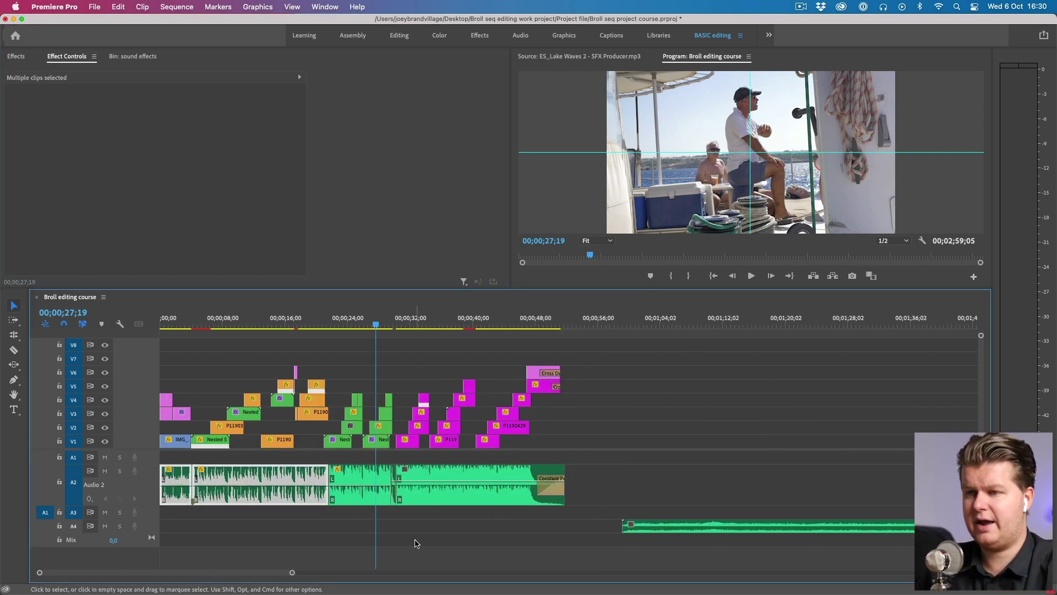
{"action": "left_click_drag", "start_coordinate": [394, 520], "coordinate": [426, 490]}
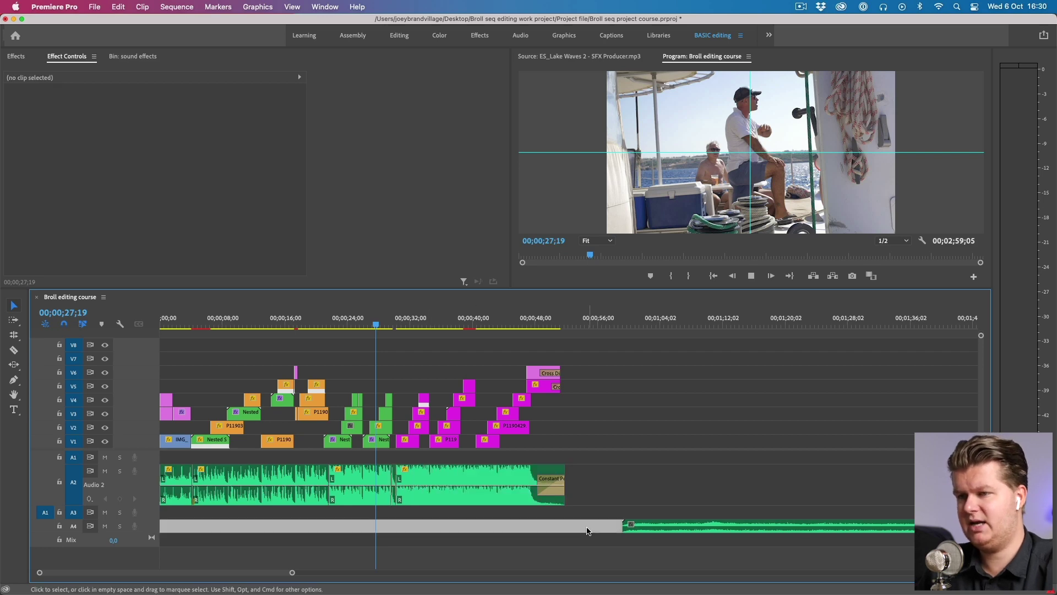
{"action": "key", "text": "space"}
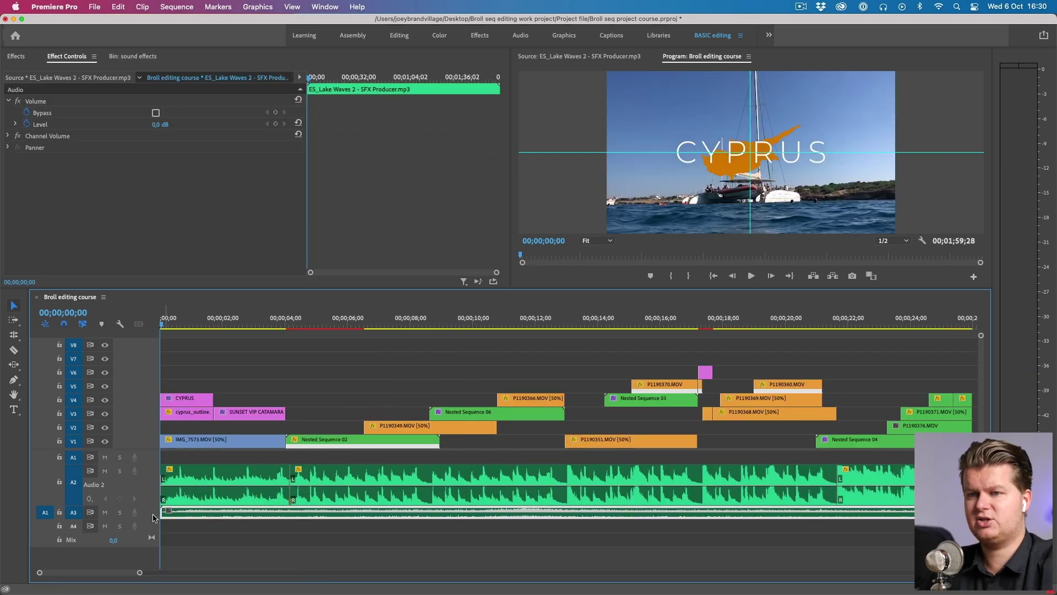
{"action": "double_click", "coordinate": [153, 517]}
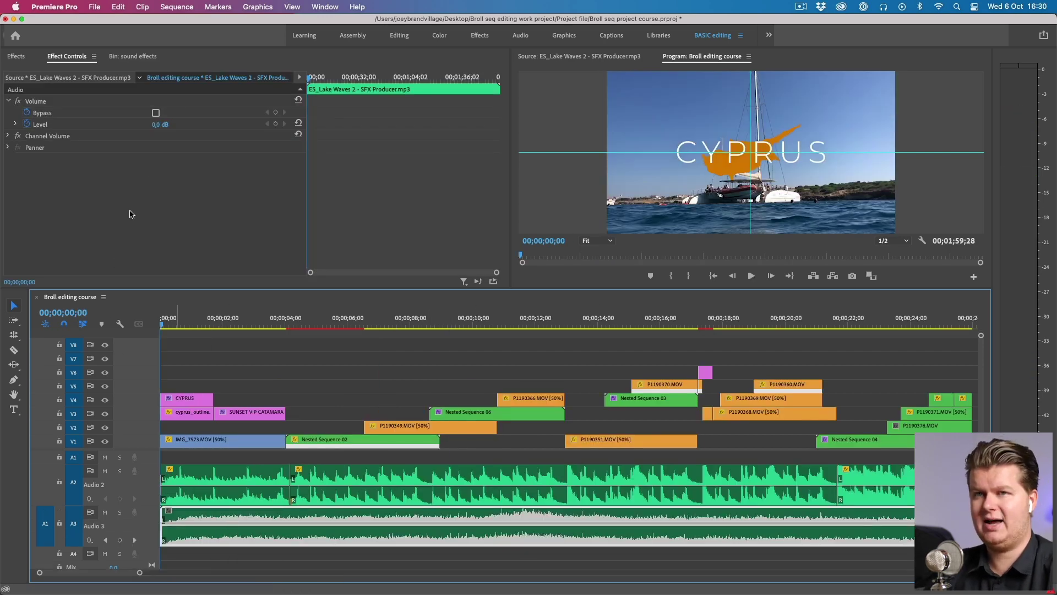
Set the Lake Waves clip's volume level to -15 dB and play the sequence from the start.
{"action": "left_click", "coordinate": [31, 126]}
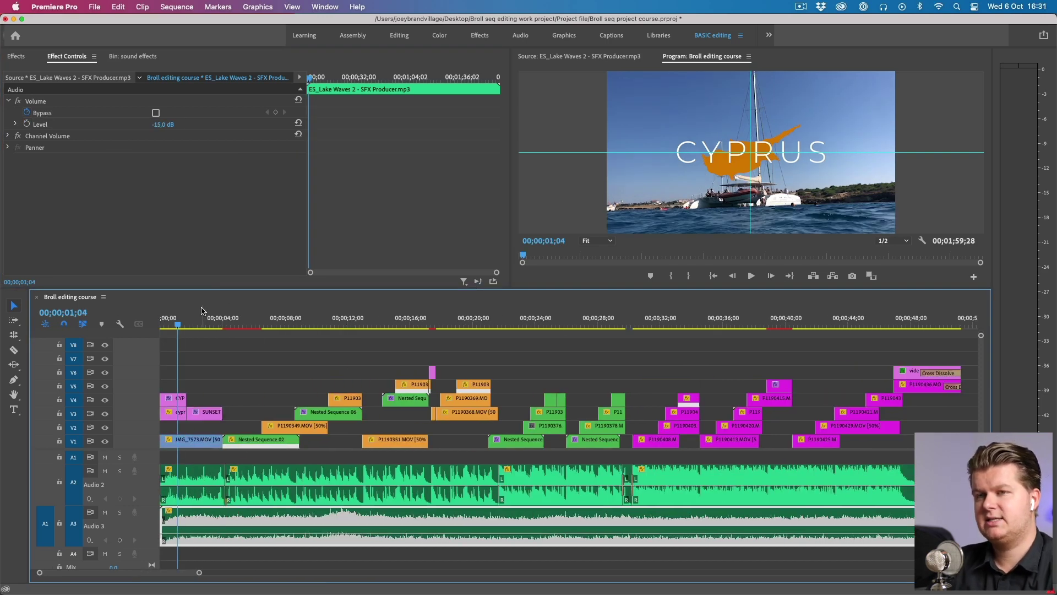
{"action": "key", "text": "Home"}
{"action": "key", "text": "space"}
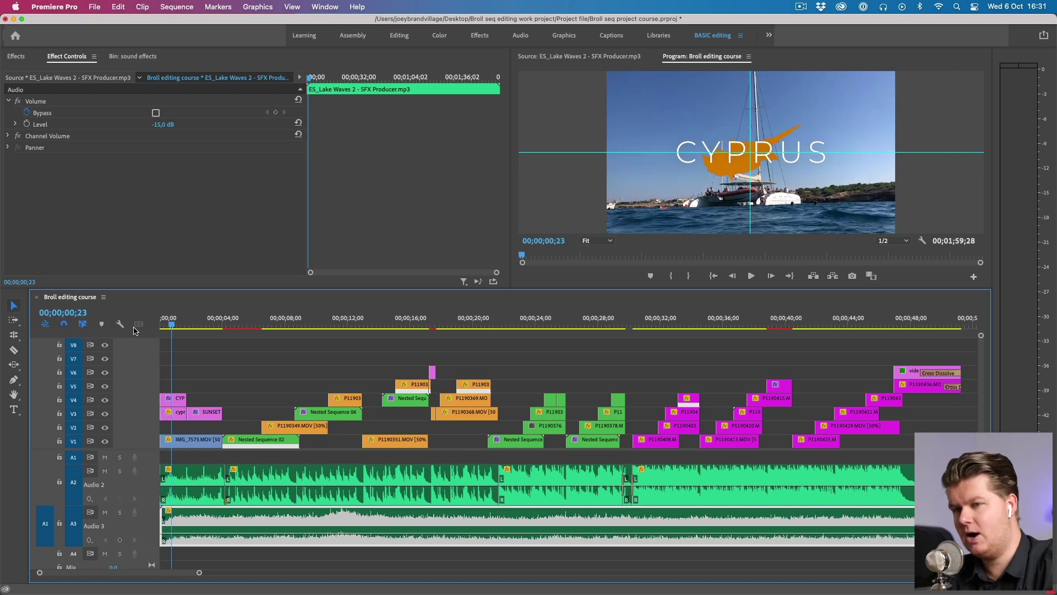
{"action": "key", "text": "space"}
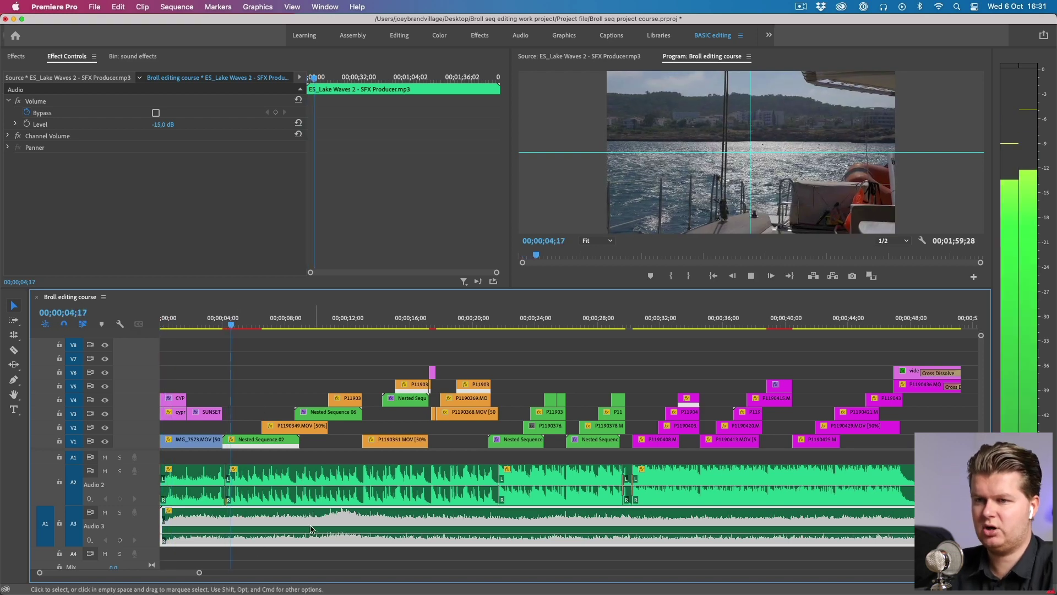
Cut the Lake Waves clip at the music cut near 00;00;04;00 and set the second part's level to -22 dB.
{"action": "key", "text": "c"}
{"action": "left_click", "coordinate": [227, 527]}
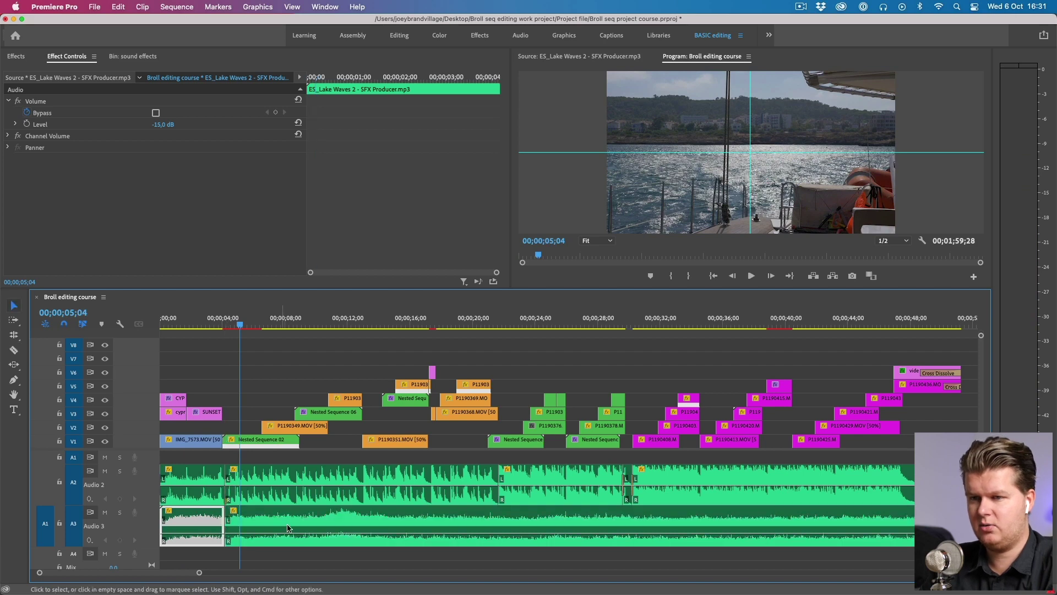
{"action": "key", "text": "v"}
{"action": "left_click", "coordinate": [163, 125]}
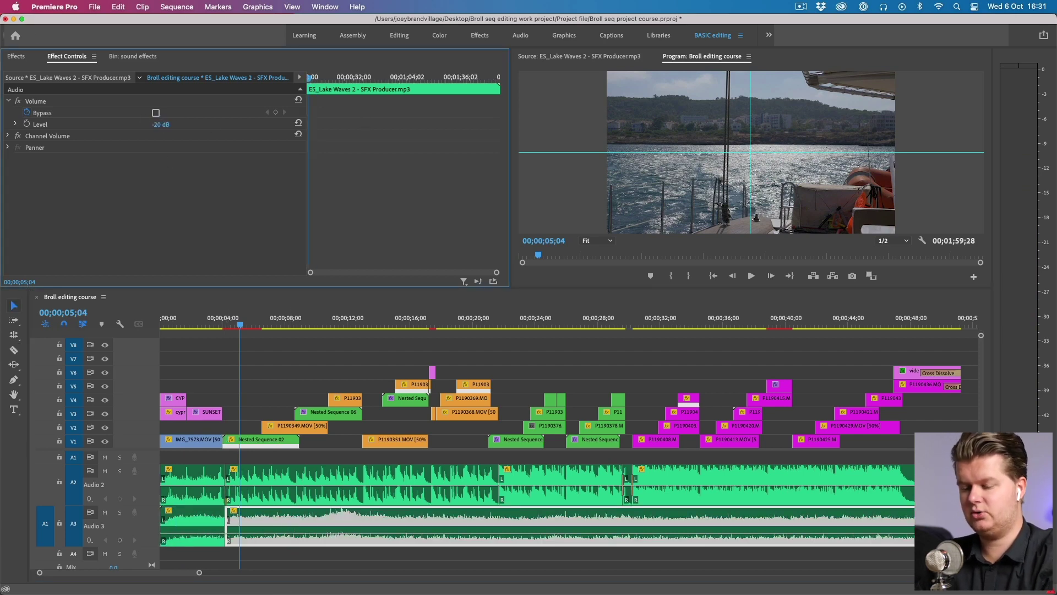
{"action": "key", "text": "space"}
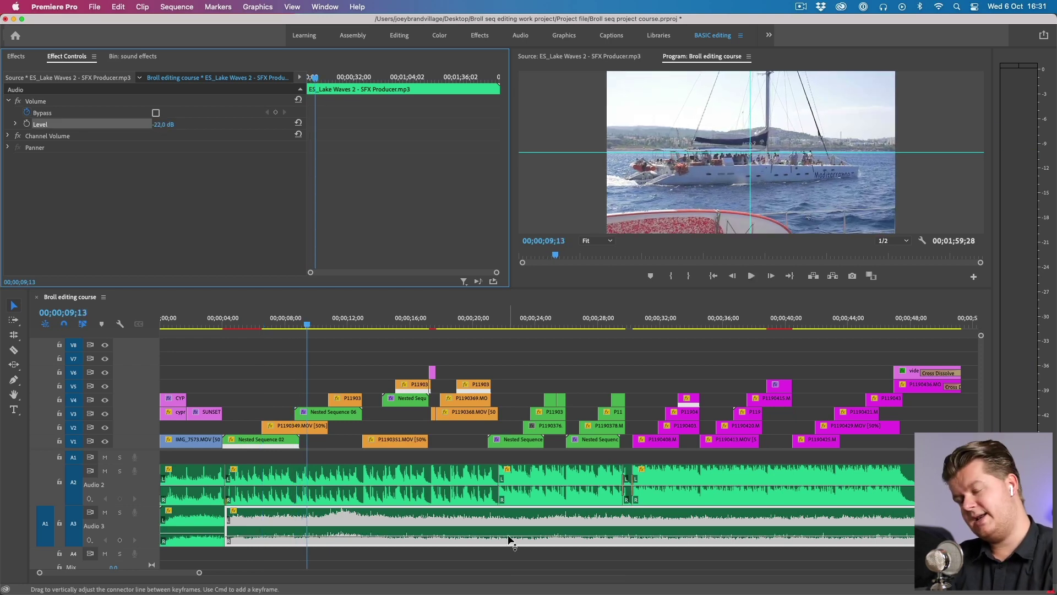
Split the Lake Waves clip at the music cuts near 00;00;22 and 00;00;30 and trim it to the sequence end.
{"action": "left_click", "coordinate": [493, 319]}
{"action": "key", "text": "space"}
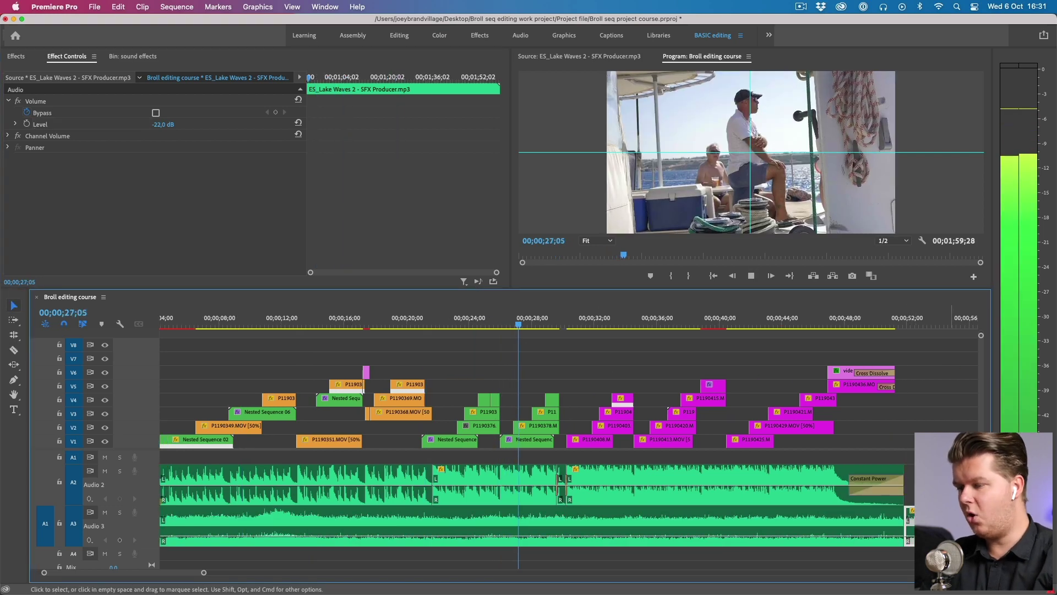
{"action": "key", "text": "super+shift+a"}
{"action": "key", "text": "space"}
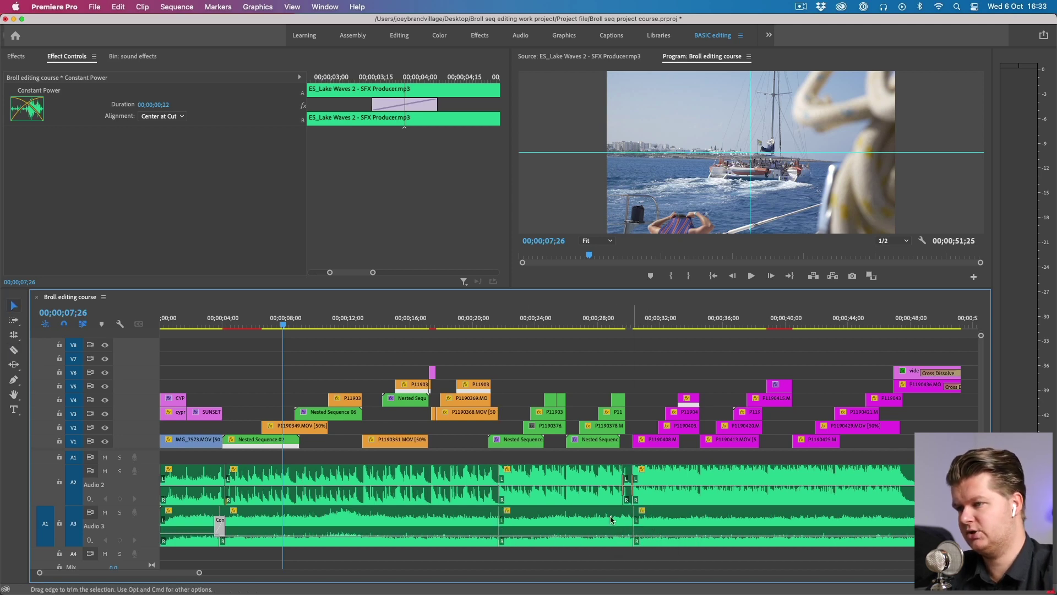
Select the Chimez.mp3 section before 00;00;30 and review the sequence up to 00;00;33;11.
{"action": "left_click", "coordinate": [603, 474]}
{"action": "key", "text": "Right"}
{"action": "key", "text": "Right"}
{"action": "key", "text": "Right"}
{"action": "key", "text": "Right"}
{"action": "key", "text": "Right"}
{"action": "key", "text": "Right"}
{"action": "key", "text": "Right"}
{"action": "key", "text": "Right"}
{"action": "key", "text": "Right"}
{"action": "key", "text": "Right"}
{"action": "key", "text": "Right"}
{"action": "key", "text": "Right"}
{"action": "key", "text": "Right"}
{"action": "key", "text": "Right"}
{"action": "key", "text": "Right"}
{"action": "key", "text": "Right"}
{"action": "key", "text": "Right"}
{"action": "key", "text": "Right"}
{"action": "key", "text": "Right"}
{"action": "key", "text": "Right"}
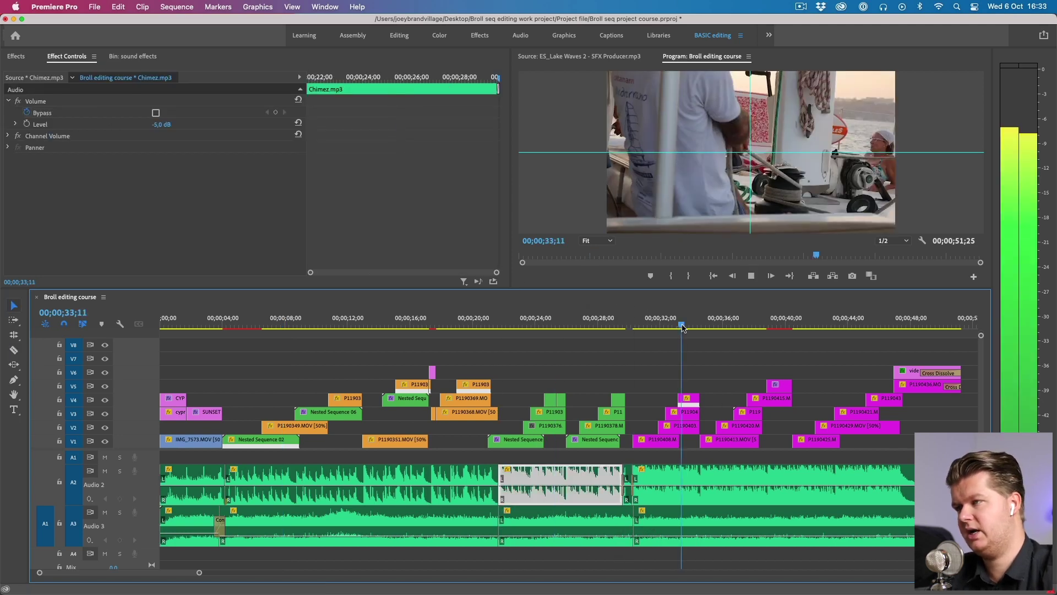
{"action": "key", "text": "Up"}
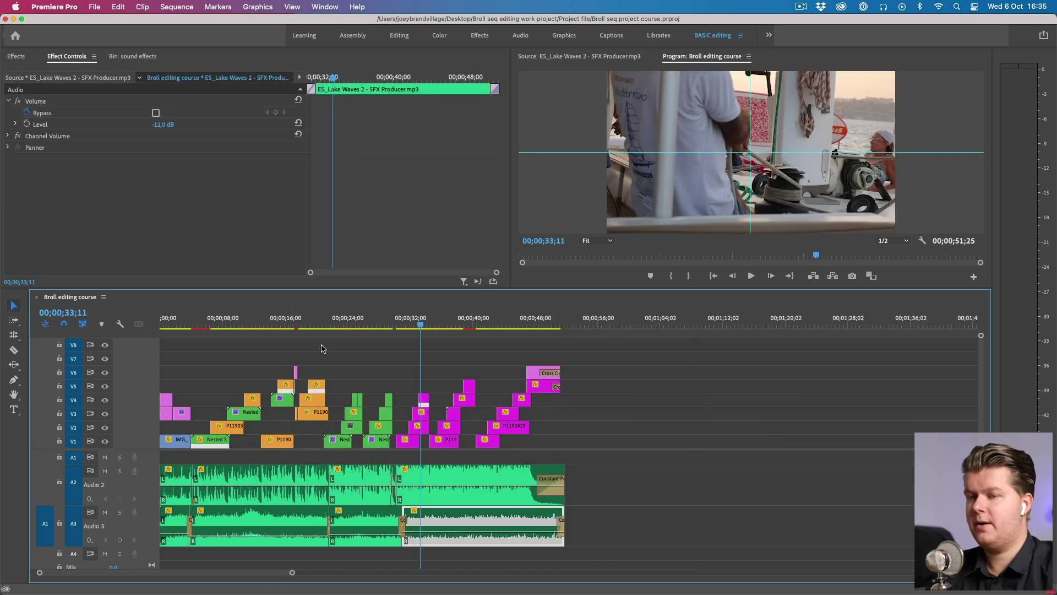
Add ES_Wind Storm 1 from the sound effects bin beneath the whole sequence on its own audio track.
{"action": "left_click", "coordinate": [117, 57]}
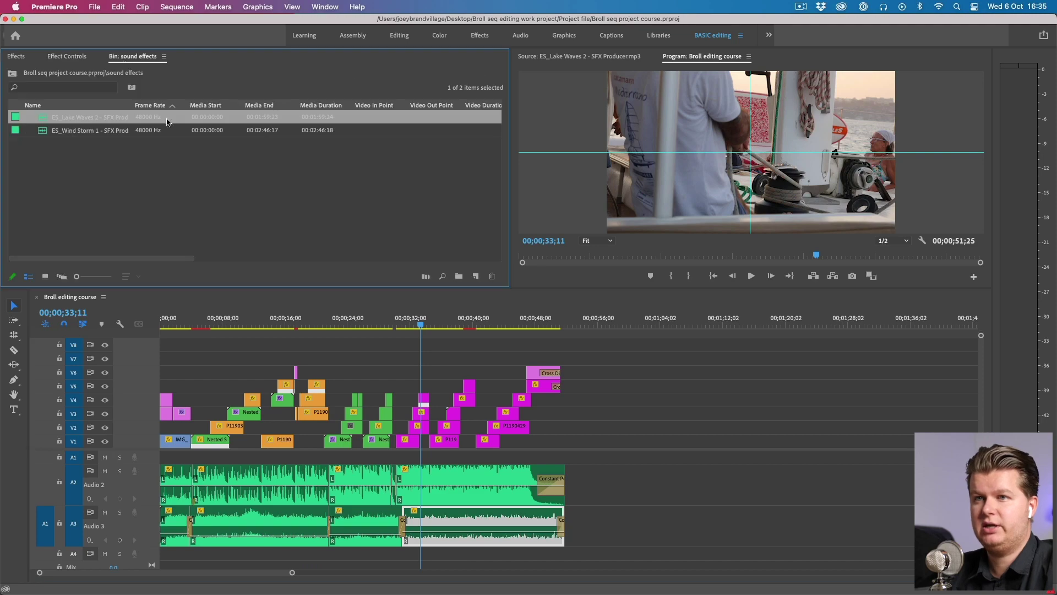
{"action": "left_click", "coordinate": [60, 131]}
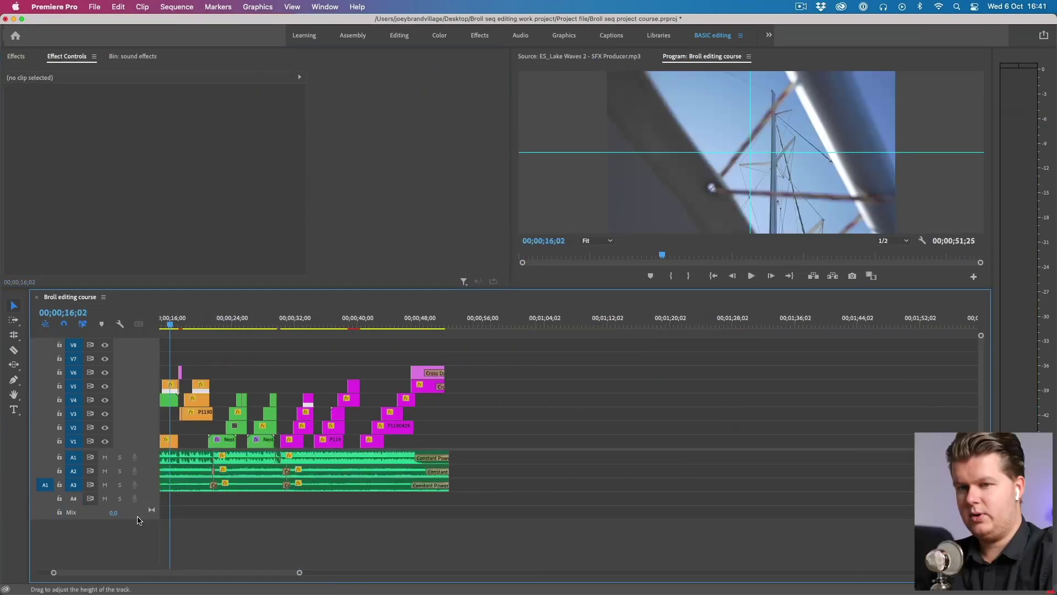
{"action": "scroll", "coordinate": [164, 426], "scroll_direction": "left", "scroll_amount": 4}
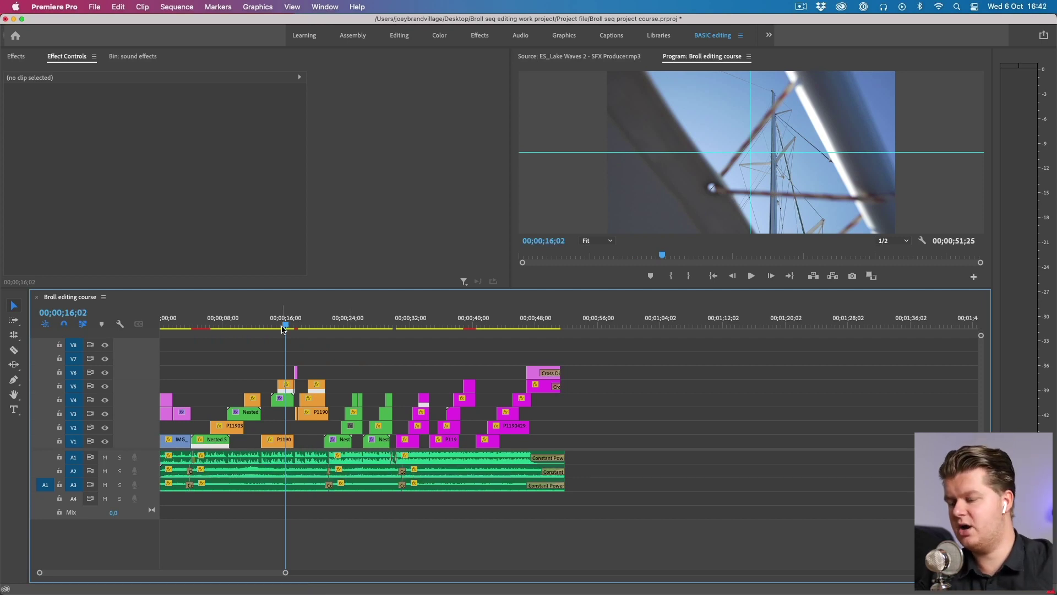
Play the green-labelled clips up to 00;00;26;04 and return the playhead to the IMG_7604.MOV clips.
{"action": "key", "text": "="}
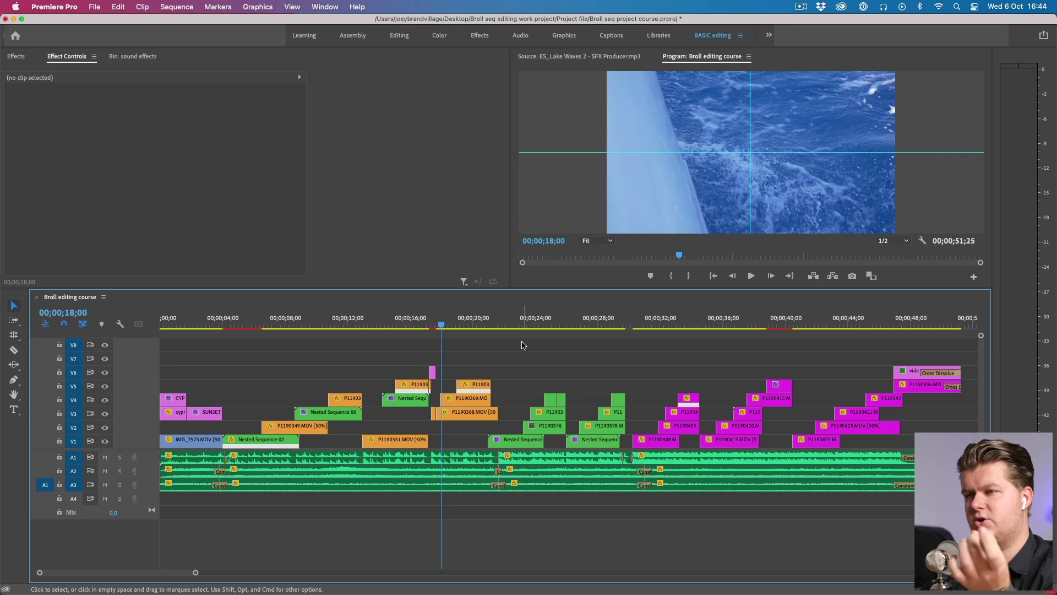
{"action": "key", "text": "="}
{"action": "key", "text": "="}
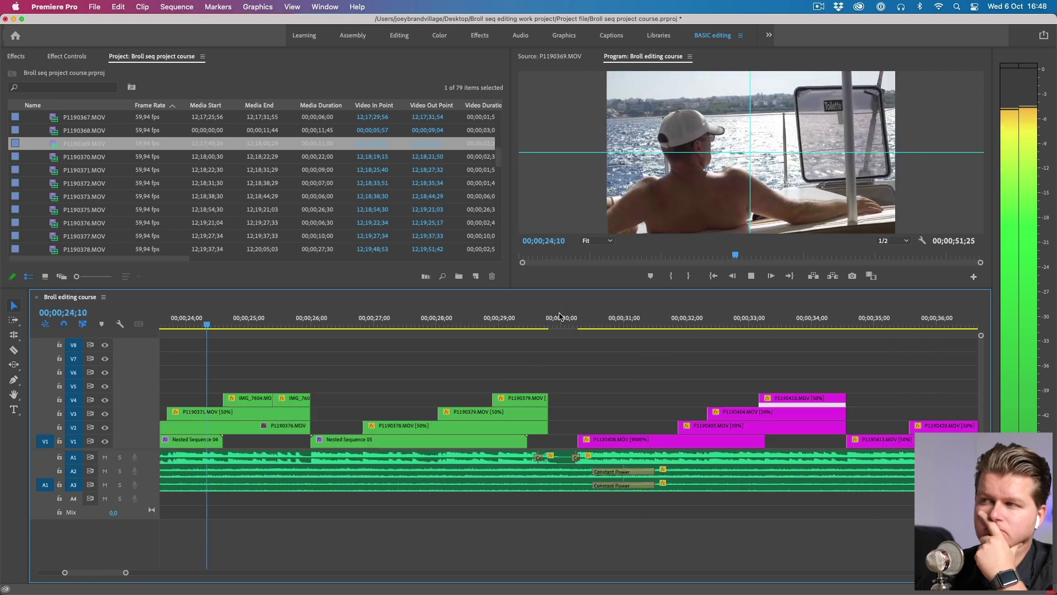
{"action": "key", "text": "space"}
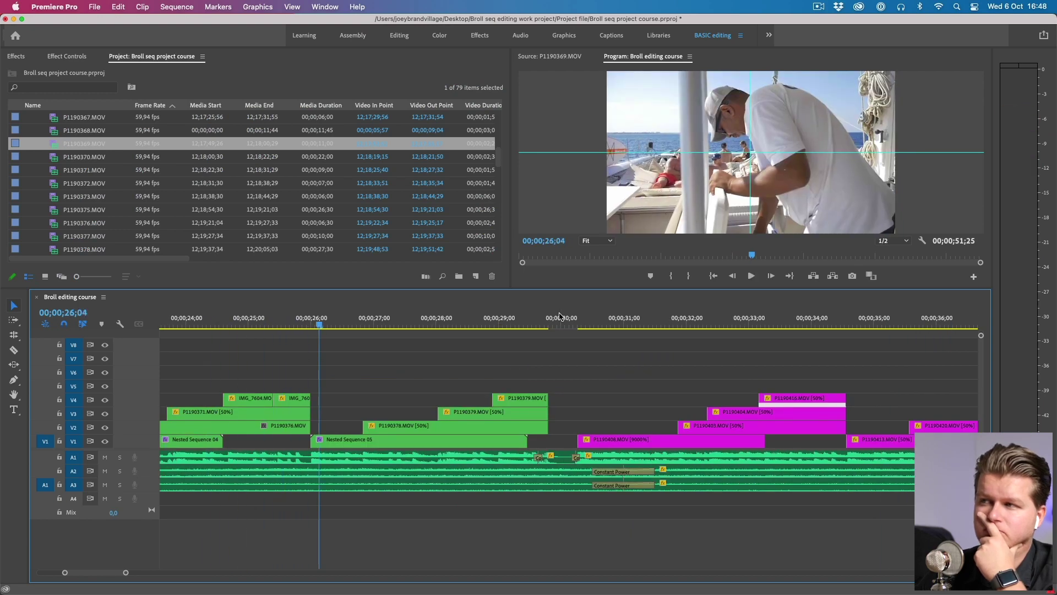
{"action": "left_click", "coordinate": [262, 321]}
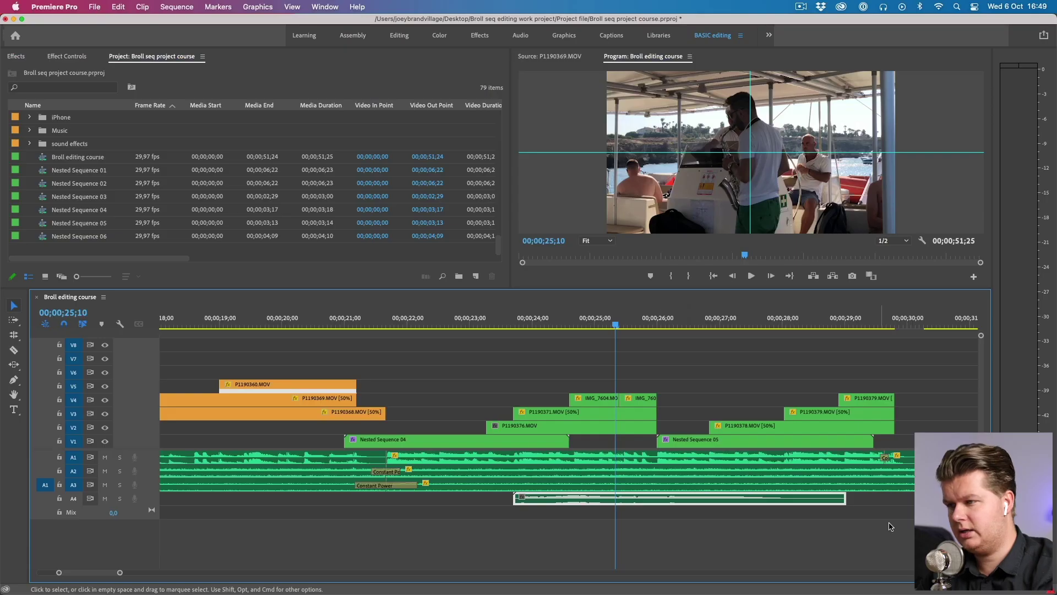
Trim the end of the sound effect on A4 and add long Constant Power fades at its start and end.
{"action": "left_click_drag", "start_coordinate": [845, 498], "coordinate": [717, 499]}
{"action": "left_click", "coordinate": [520, 500]}
{"action": "key", "text": "super+shift+d"}
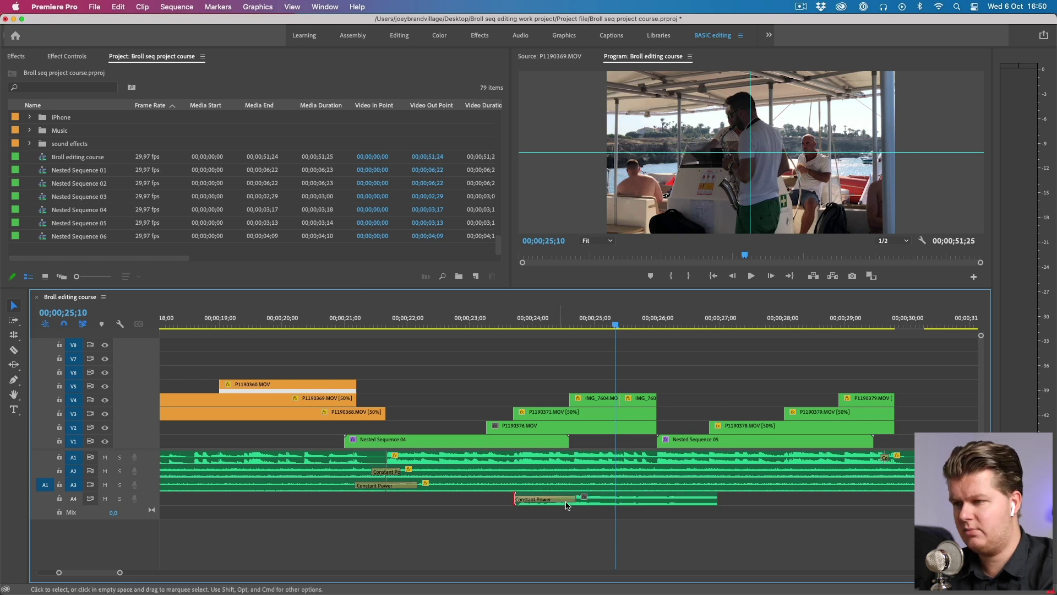
{"action": "left_click_drag", "start_coordinate": [574, 500], "coordinate": [596, 501]}
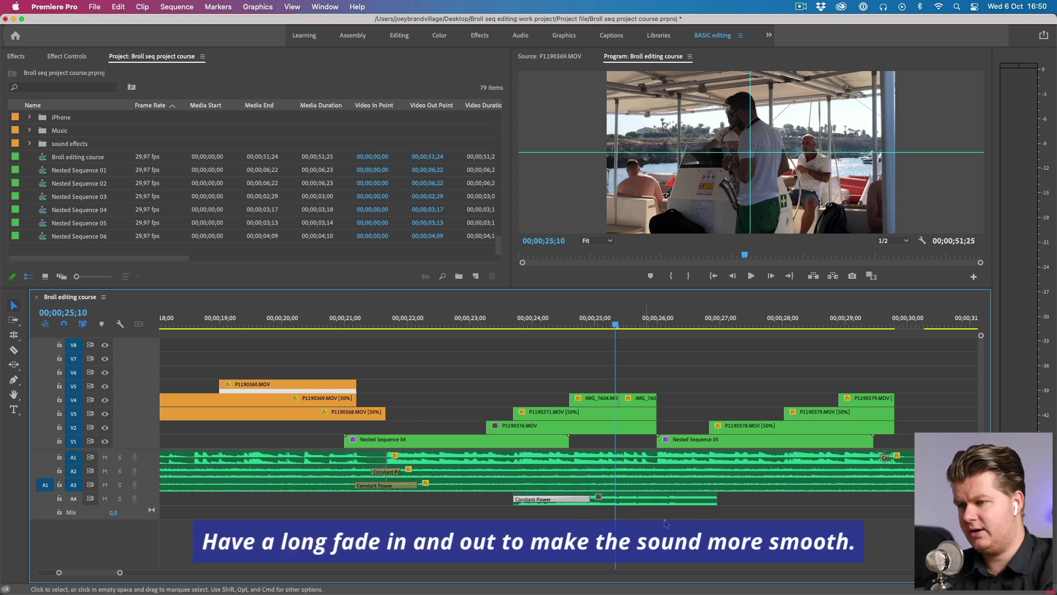
{"action": "left_click", "coordinate": [714, 502]}
{"action": "key", "text": "super+shift+d"}
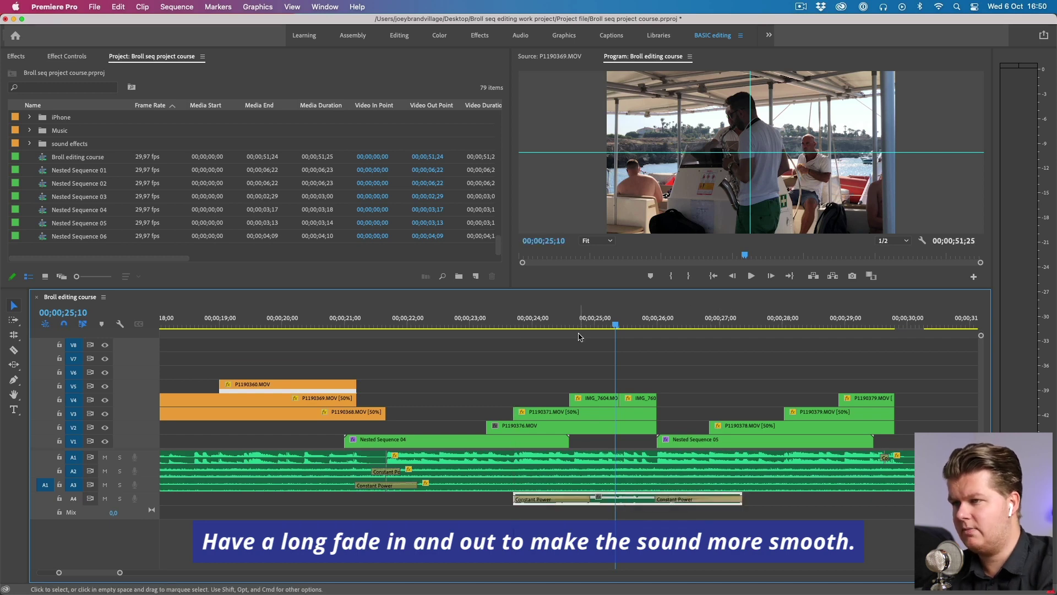
{"action": "mouse_move", "coordinate": [569, 327]}
{"action": "left_mouse_down"}
{"action": "mouse_move", "coordinate": [512, 326]}
{"action": "mouse_move", "coordinate": [571, 329]}
{"action": "left_mouse_up"}
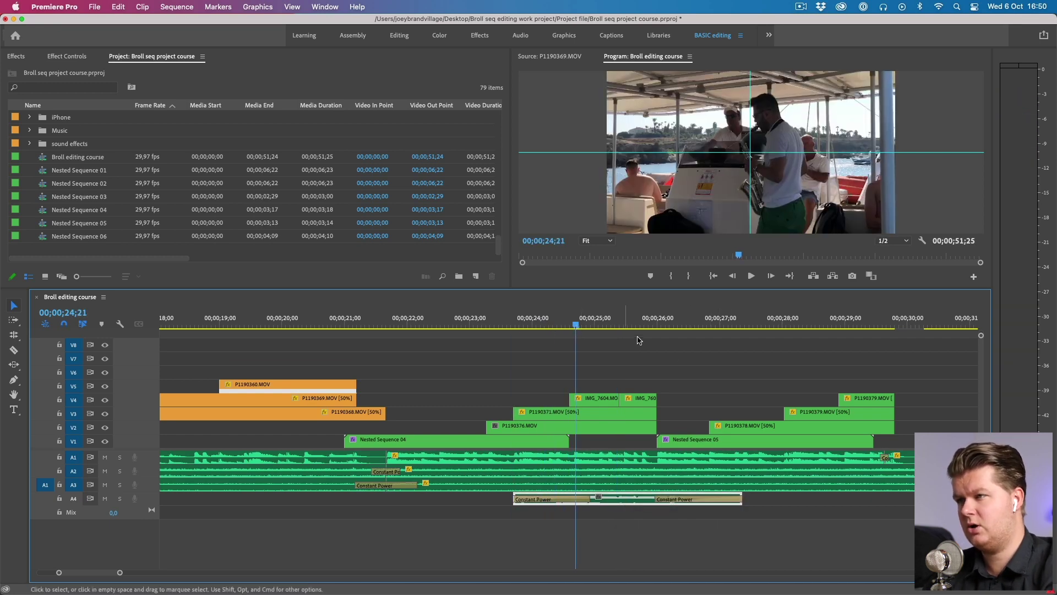
{"action": "left_click_drag", "start_coordinate": [650, 323], "coordinate": [664, 322]}
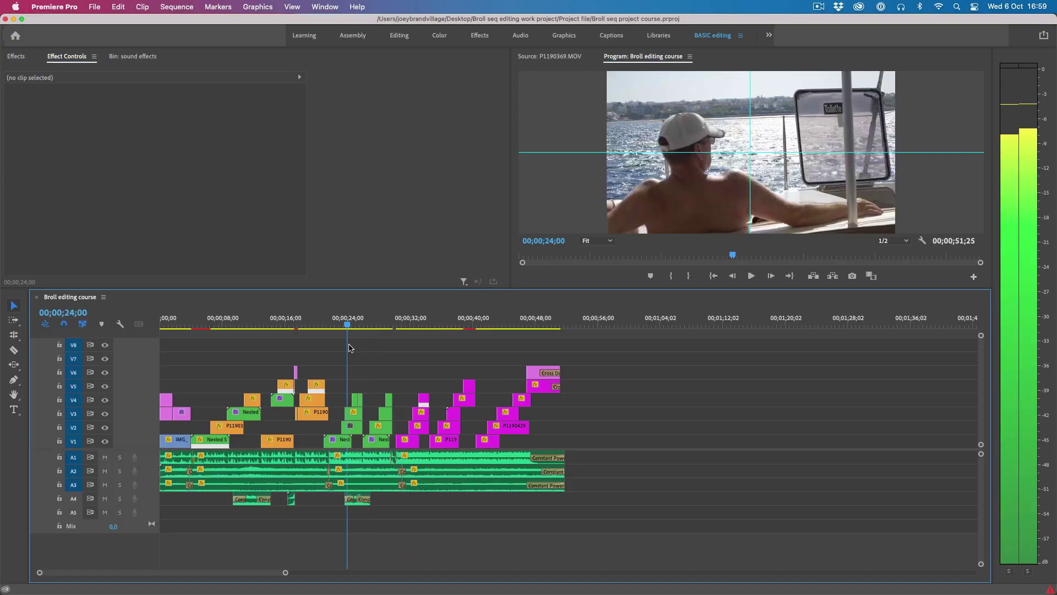
Inspect the Constant Power fade at the start of the ES_Saxophone Soprano 1 clip at 00;00;41;15.
{"action": "left_click", "coordinate": [474, 325]}
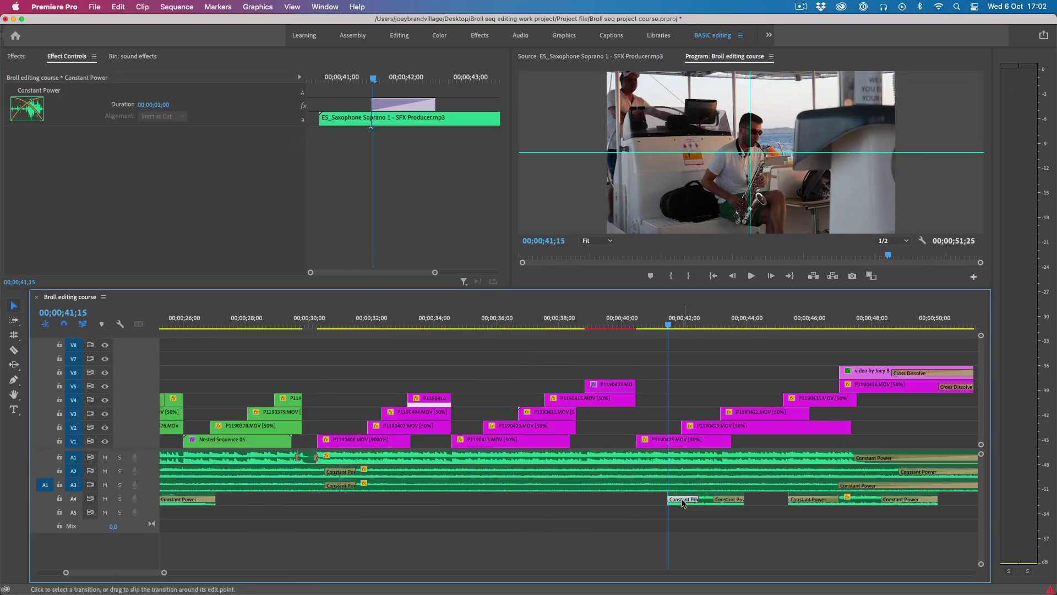
{"action": "left_click", "coordinate": [683, 502]}
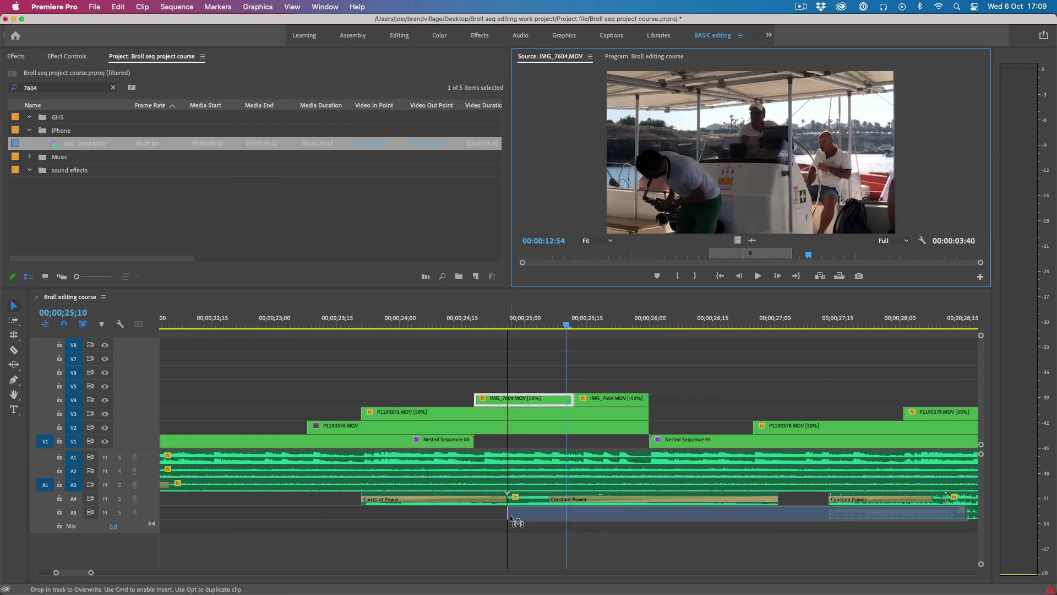
Add the original audio of IMG_7604.MOV to track A5 beneath the matching video clip.
{"action": "left_click_drag", "start_coordinate": [82, 143], "coordinate": [483, 534]}
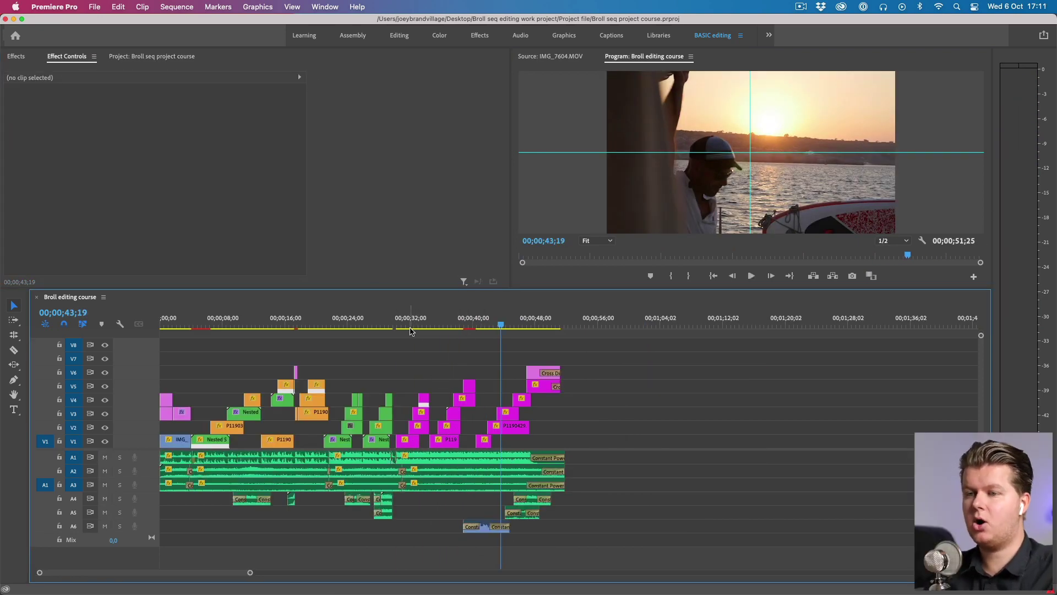
Open the ES_Catamaran Drive effect on A4 around 00;00;11;23 in the Source Monitor and preview its audio.
{"action": "left_click", "coordinate": [253, 326]}
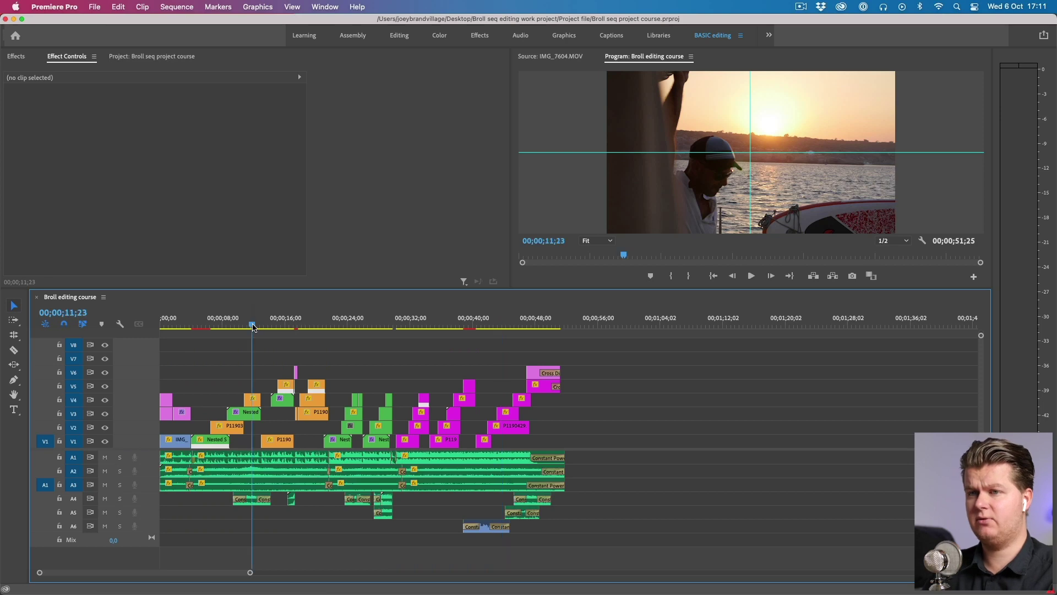
{"action": "key", "text": "="}
{"action": "key", "text": "="}
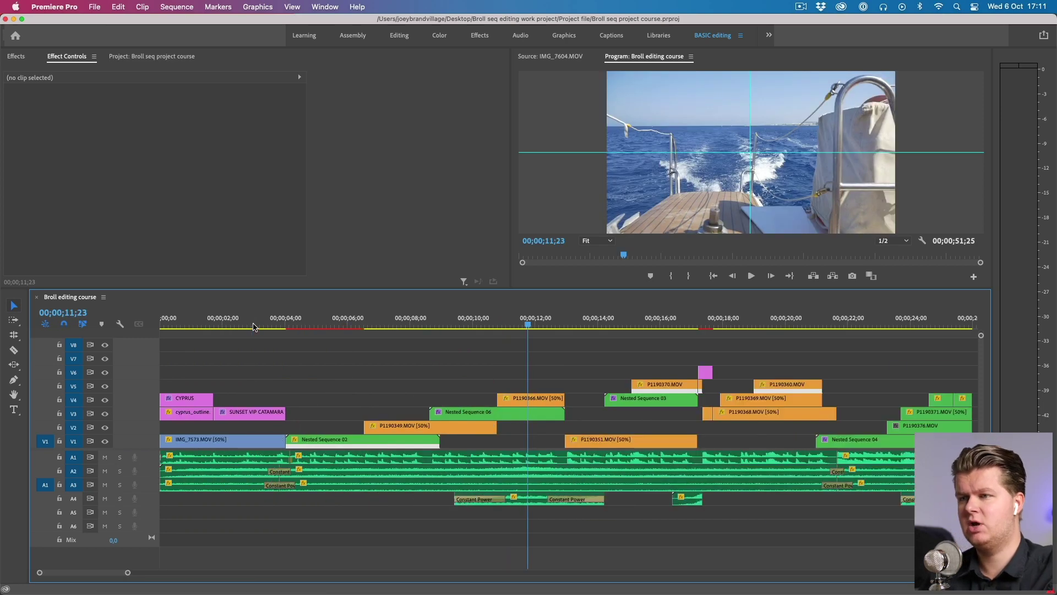
{"action": "double_click", "coordinate": [530, 499]}
{"action": "left_click", "coordinate": [589, 124]}
{"action": "key", "text": "space"}
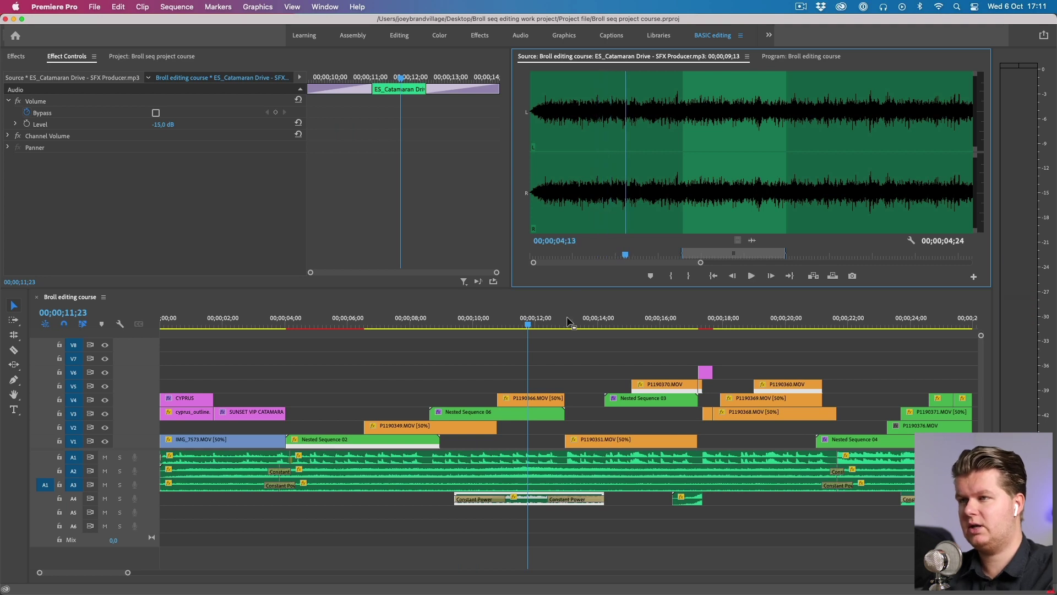
Review the Tenor Saxophone section around 00;00;25;06 and the winch shots up to 00;00;28;18.
{"action": "left_click", "coordinate": [516, 513]}
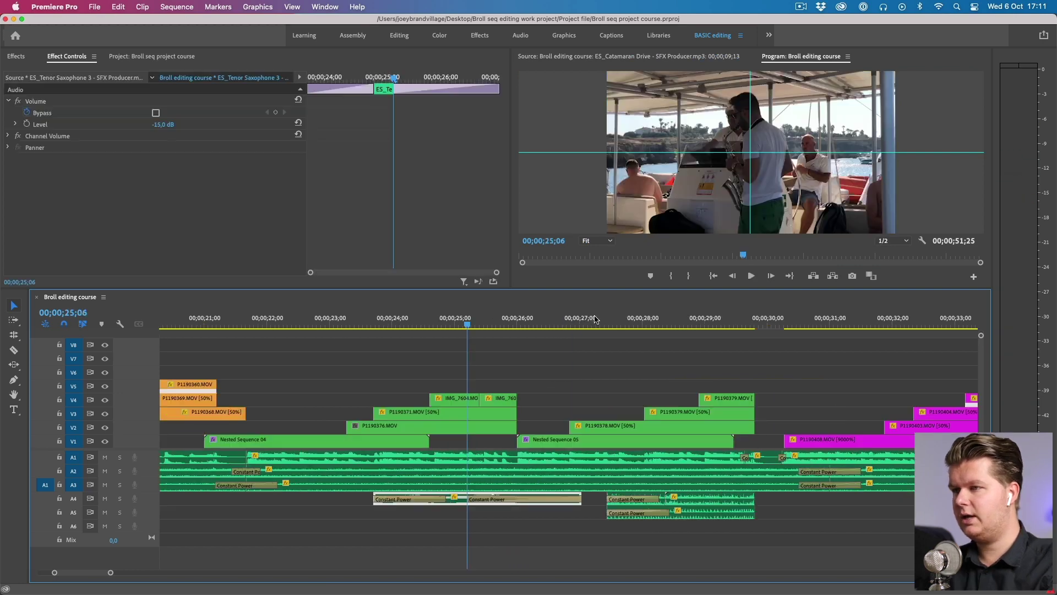
{"action": "left_click", "coordinate": [625, 320]}
{"action": "key", "text": "minus"}
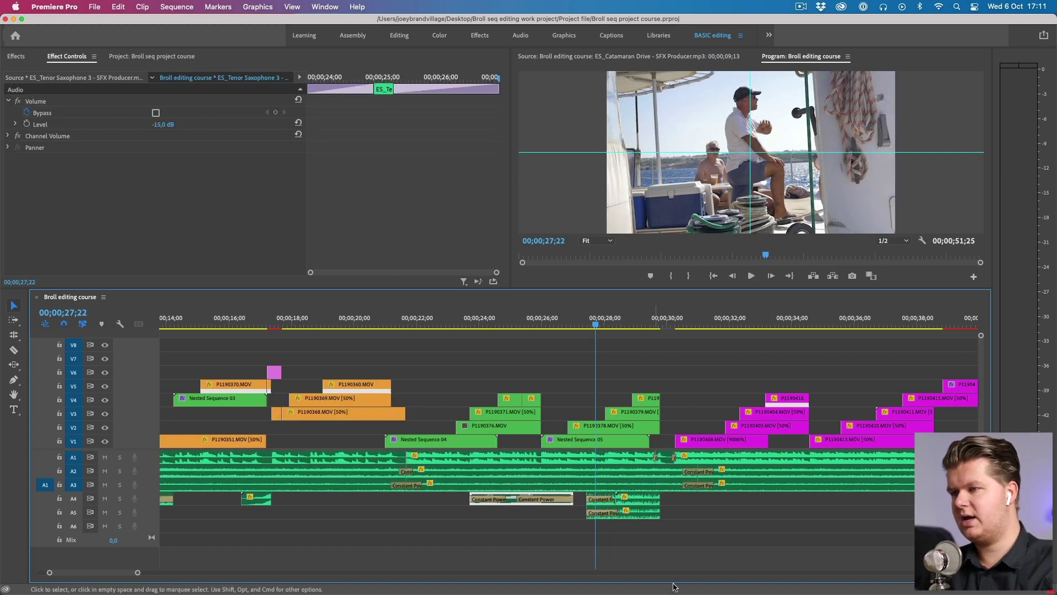
{"action": "left_click", "coordinate": [623, 320]}
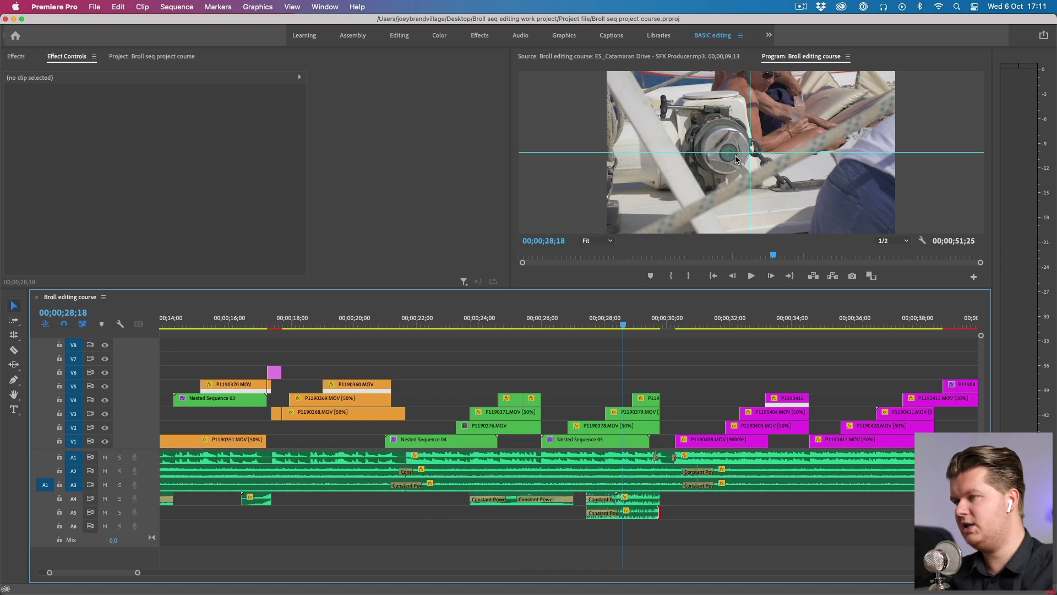
Open the ES_Chain Pulley Pull 3 effect on A4 in the Source Monitor and preview its audio.
{"action": "left_click", "coordinate": [642, 498]}
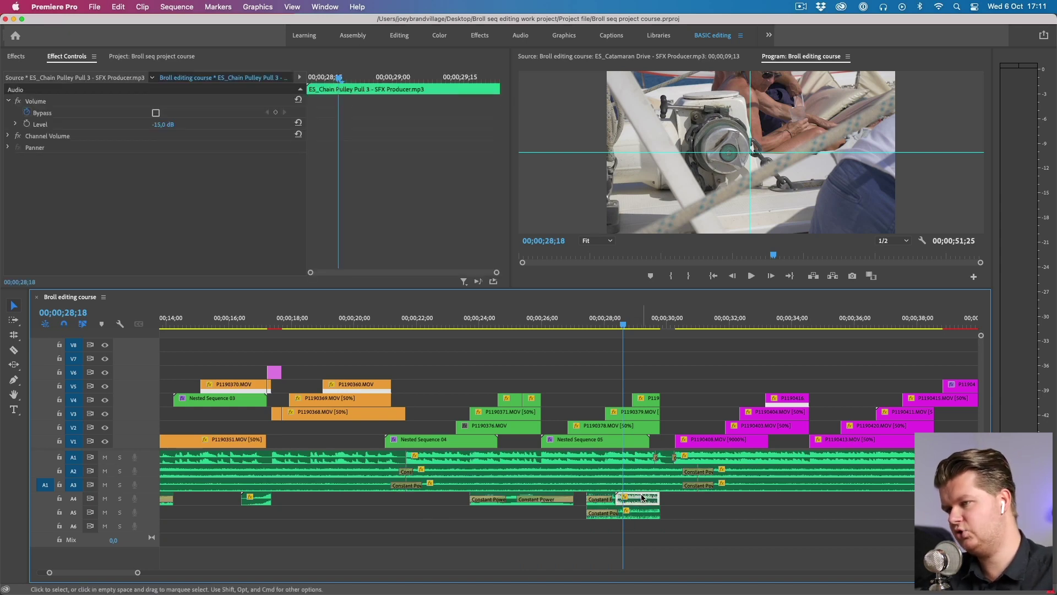
{"action": "double_click", "coordinate": [642, 498]}
{"action": "key", "text": "space"}
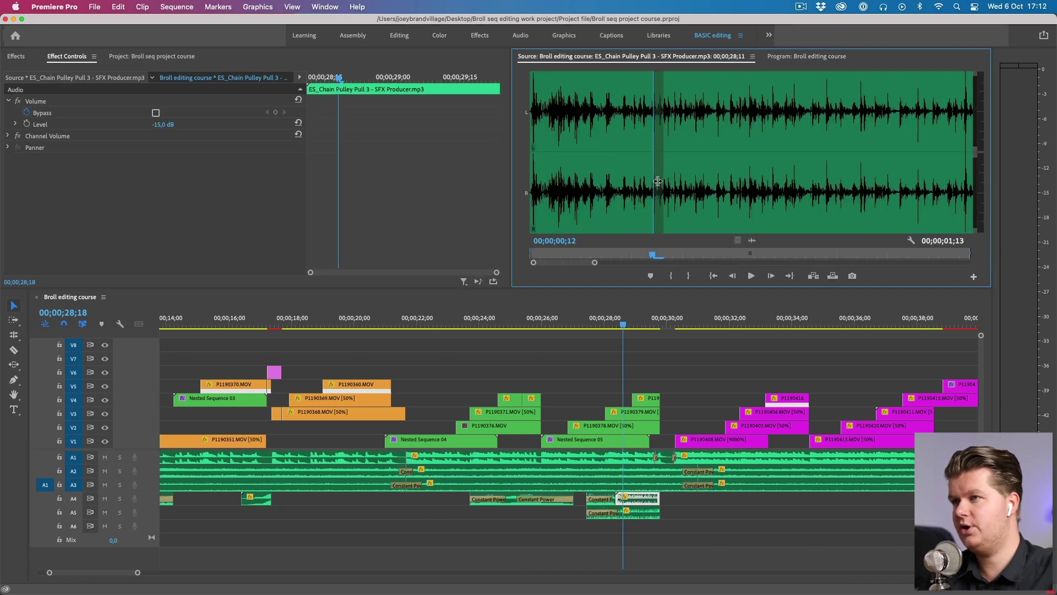
Preview the ES_Chain Retract 2 effect on A5 in the Source Monitor, and clear the clip selection.
{"action": "double_click", "coordinate": [641, 512]}
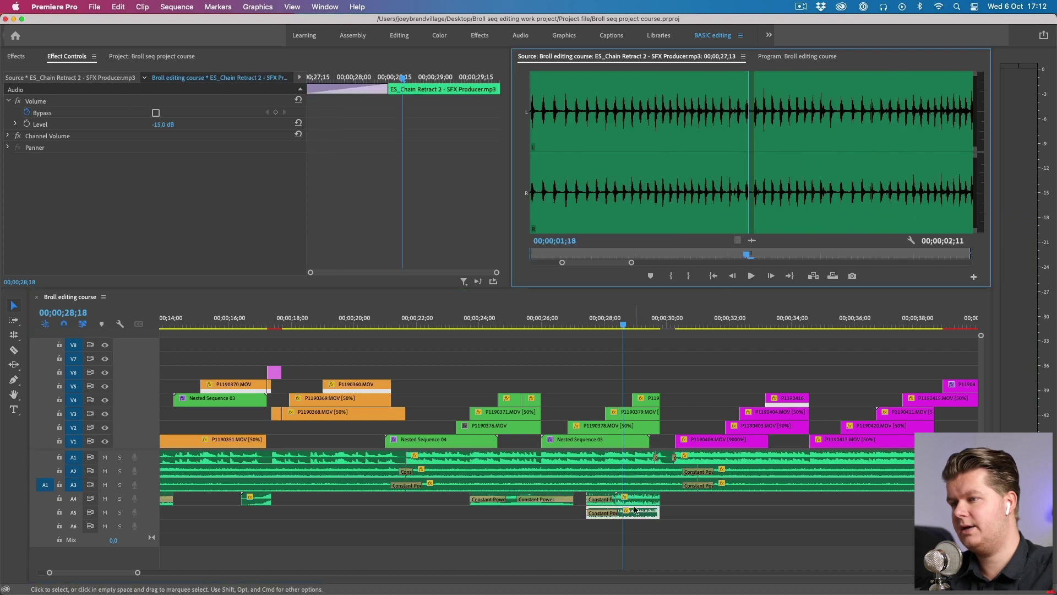
{"action": "left_click", "coordinate": [613, 192]}
{"action": "key", "text": "space"}
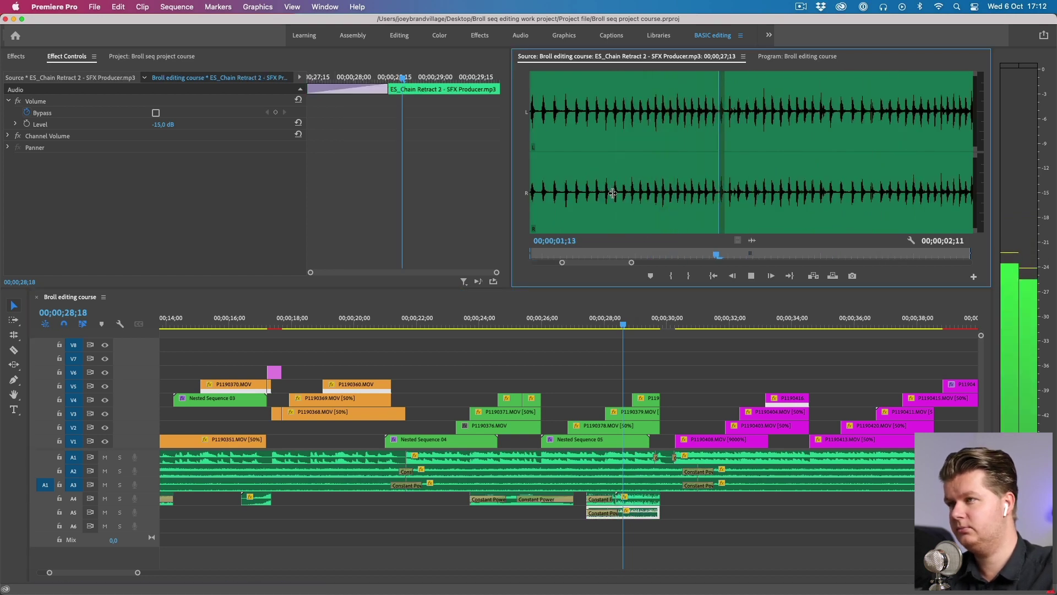
{"action": "key", "text": "space"}
{"action": "left_click", "coordinate": [683, 529]}
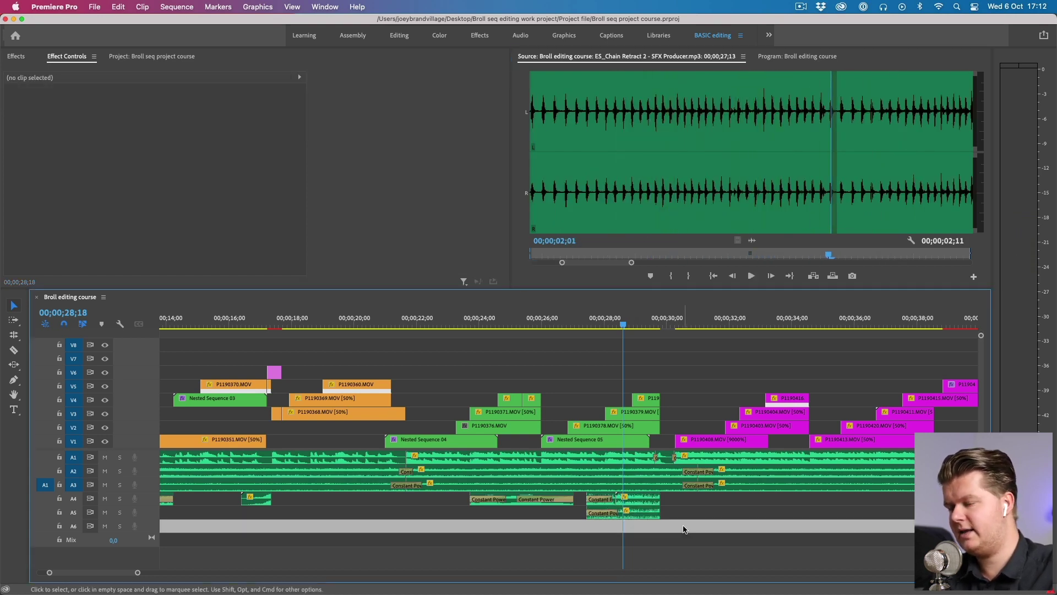
Play the sequence from 00;00;26;25 and lengthen the Constant Power fade-in of ES_Chain Retract 2 on A5 to 00;00;01;08.
{"action": "key", "text": "="}
{"action": "key", "text": "Up"}
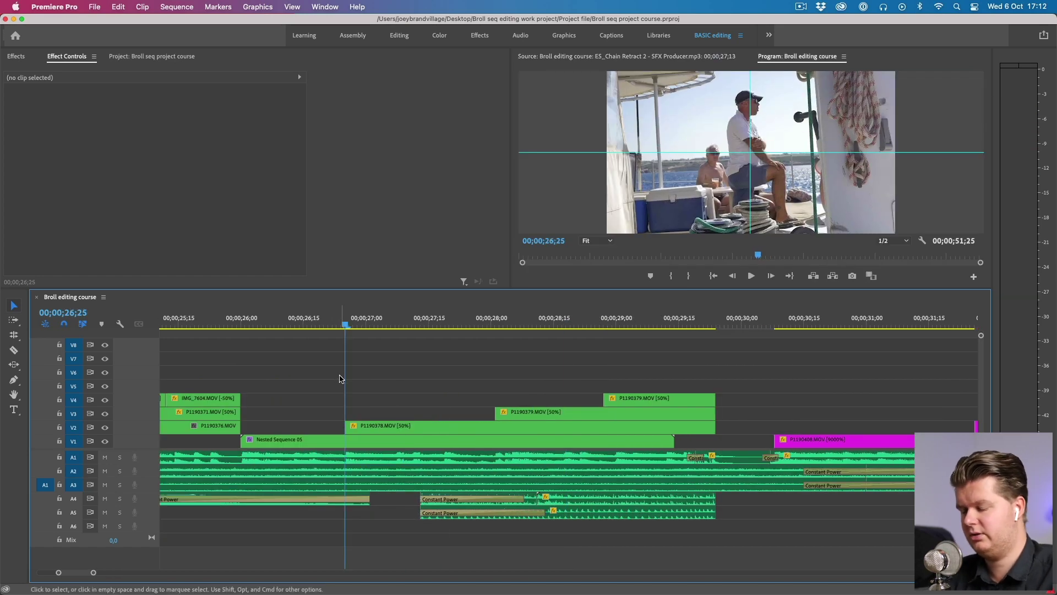
{"action": "key", "text": "space"}
{"action": "left_click", "coordinate": [468, 512]}
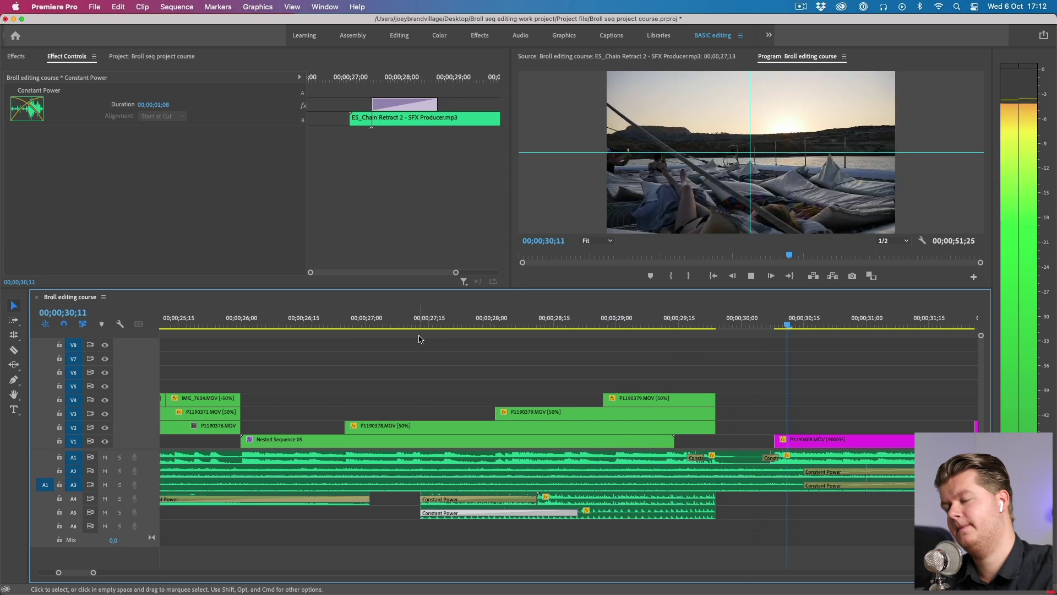
{"action": "key", "text": "space"}
{"action": "left_click", "coordinate": [576, 357]}
Play the sunset saxophone section from 00;00;40;29 to 00;00;42;03 with the IMG_7604.MOV audio on A6.
{"action": "key", "text": "minus"}
{"action": "key", "text": "minus"}
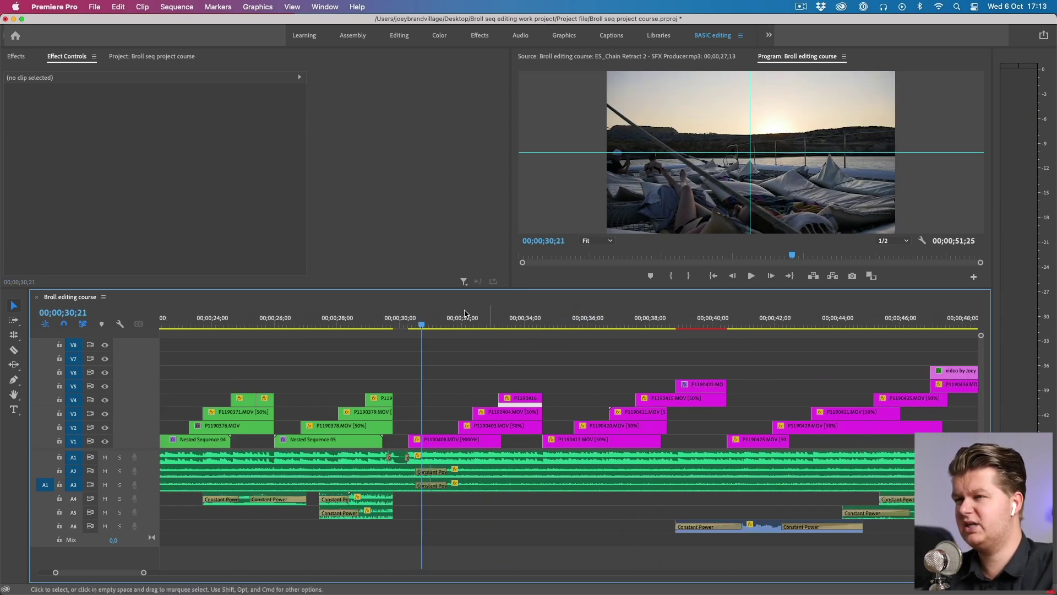
{"action": "left_click_drag", "start_coordinate": [421, 325], "coordinate": [530, 322]}
{"action": "key", "text": "equal"}
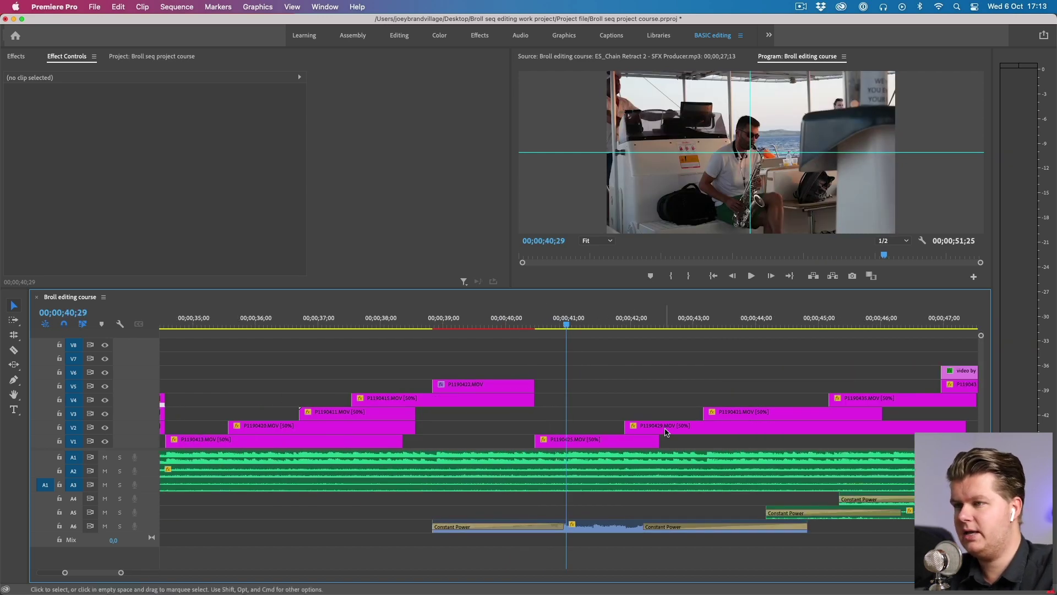
{"action": "key", "text": "space"}
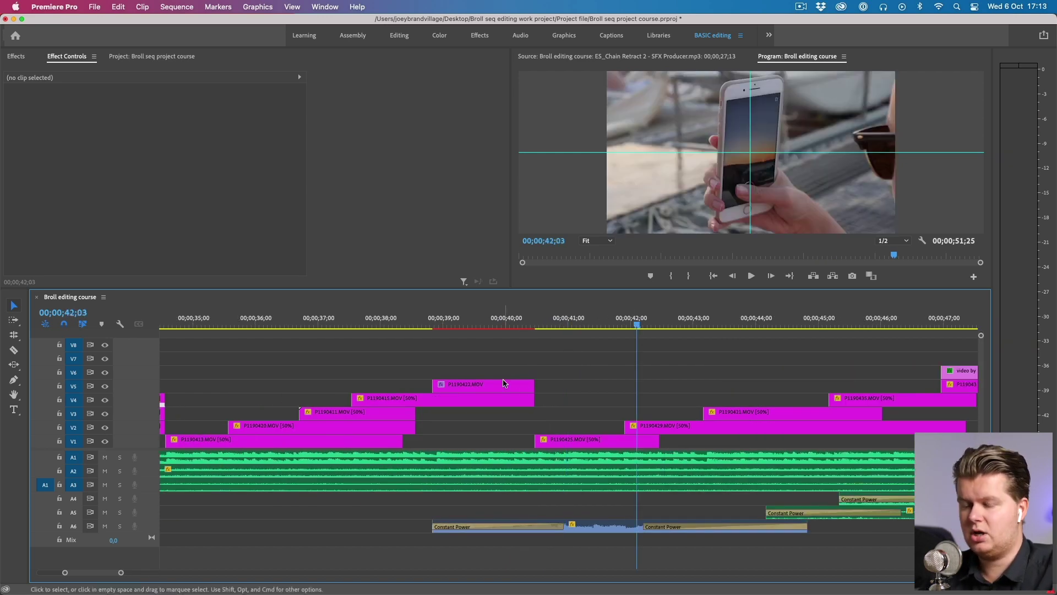
{"action": "key", "text": "minus"}
{"action": "key", "text": "minus"}
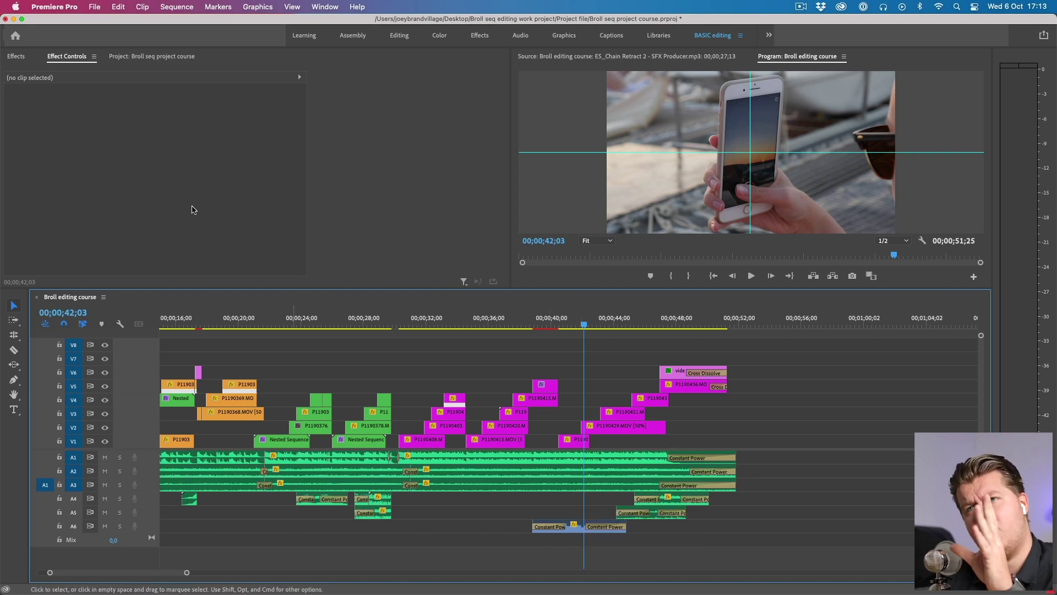
Place the playhead at 00;00;41;18 and play the source clip IMG_7604.MOV to hear its original saxophone audio.
{"action": "left_click", "coordinate": [132, 57]}
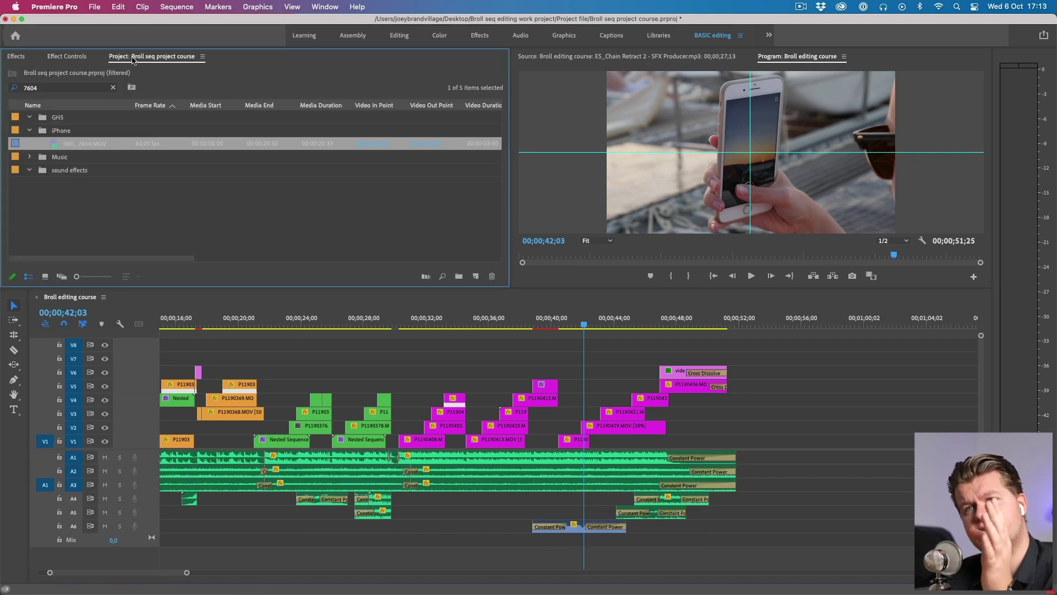
{"action": "double_click", "coordinate": [53, 145]}
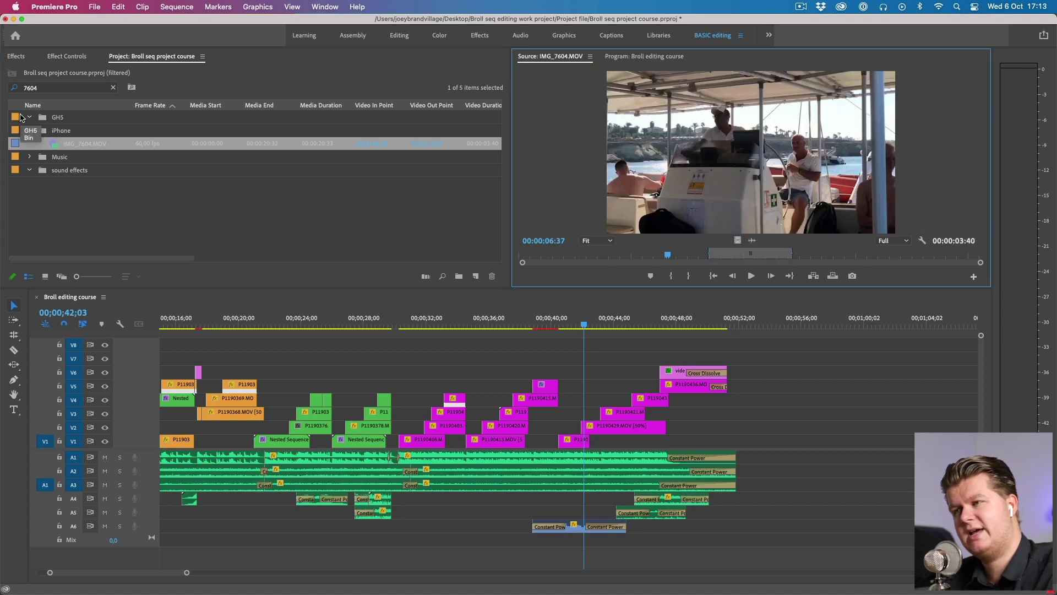
{"action": "left_click_drag", "start_coordinate": [585, 326], "coordinate": [578, 329]}
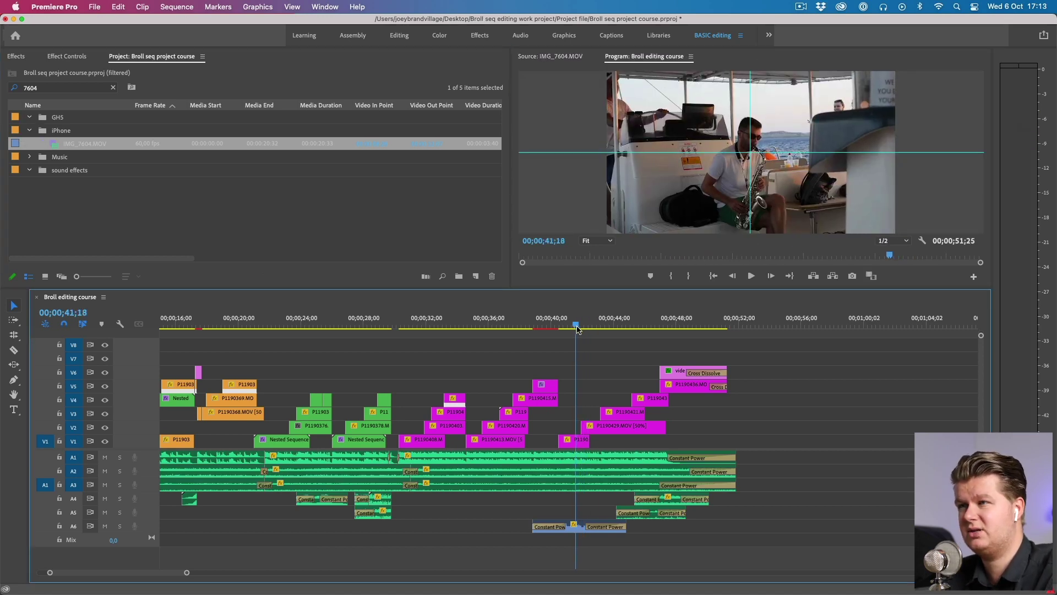
{"action": "double_click", "coordinate": [54, 145]}
{"action": "key", "text": "space"}
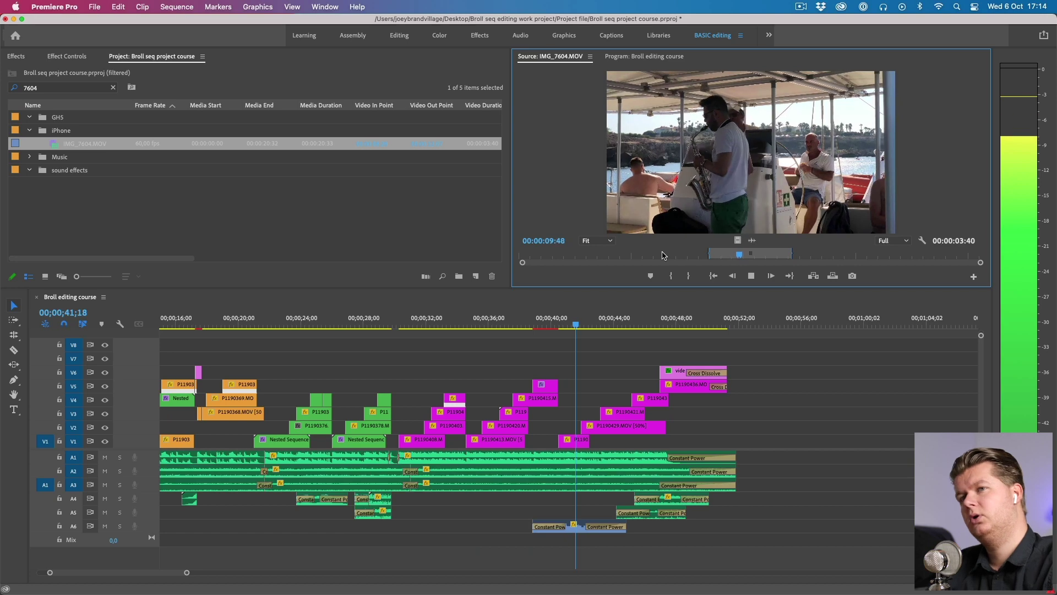
{"action": "key", "text": "space"}
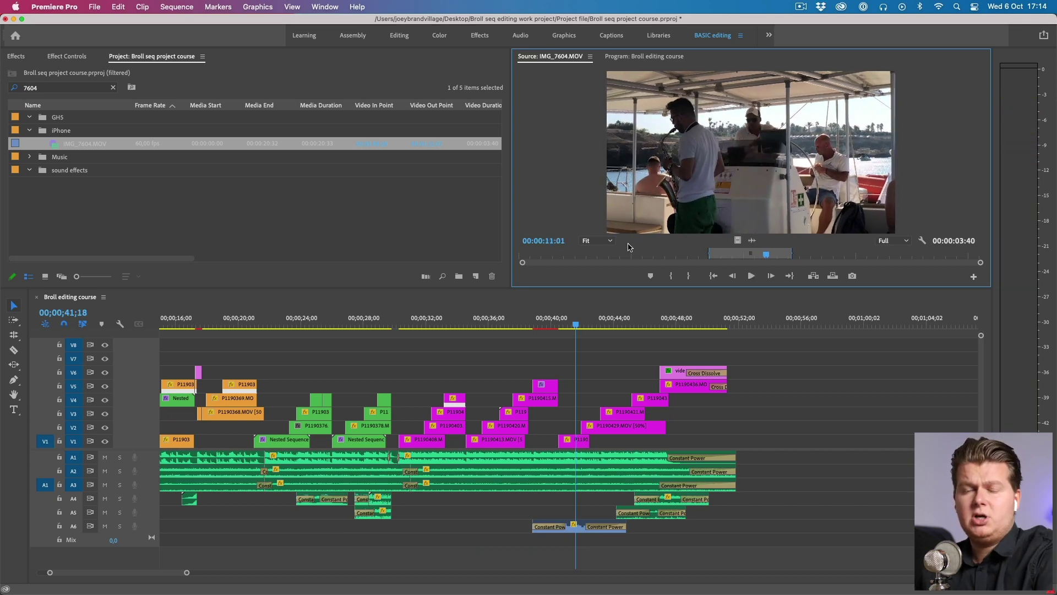
Open the Pirate Sail Flapping In The Wind effect on A5 in the Source Monitor and play it from 00;00;04;25.
{"action": "left_click", "coordinate": [584, 500]}
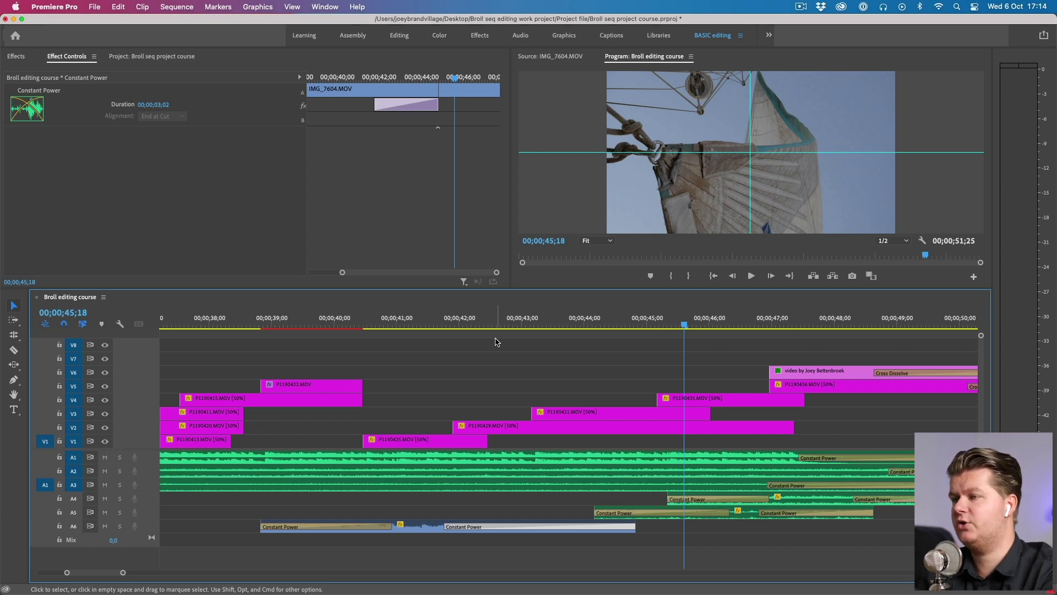
{"action": "double_click", "coordinate": [633, 513]}
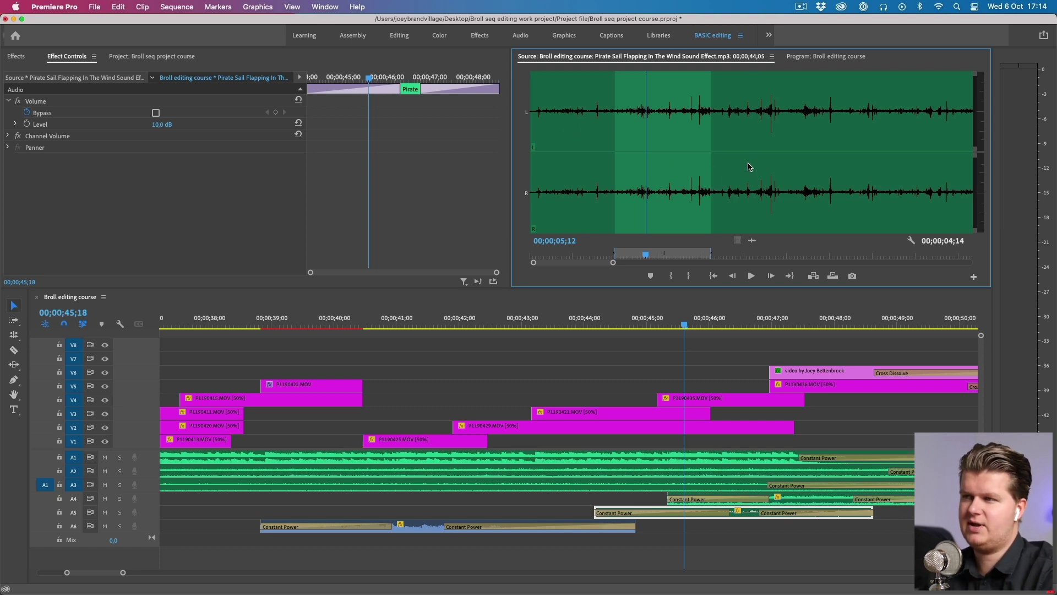
{"action": "left_click", "coordinate": [634, 163]}
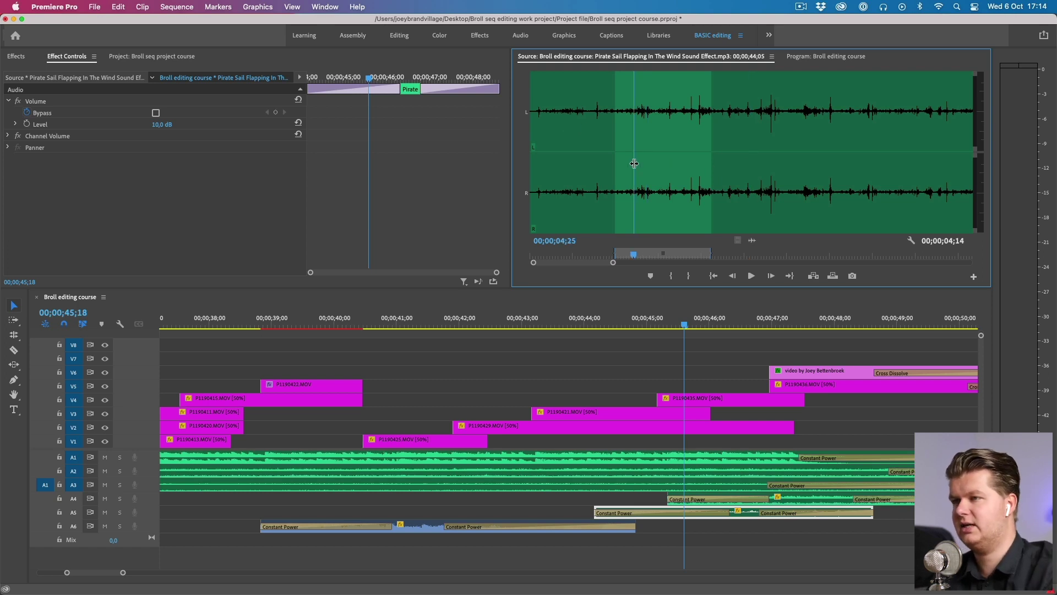
{"action": "key", "text": "space"}
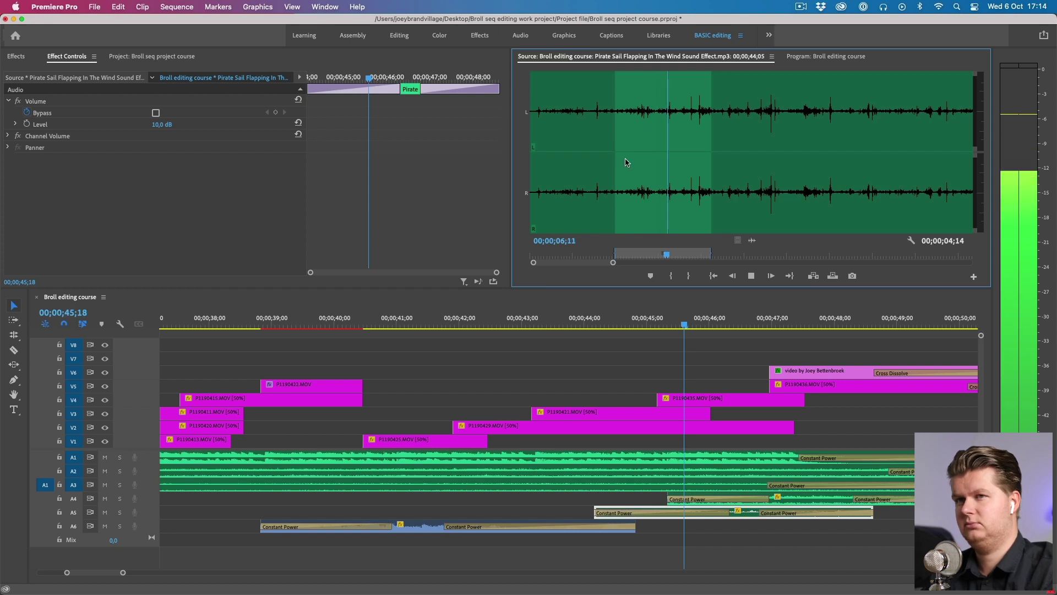
{"action": "key", "text": "space"}
{"action": "left_click", "coordinate": [769, 526]}
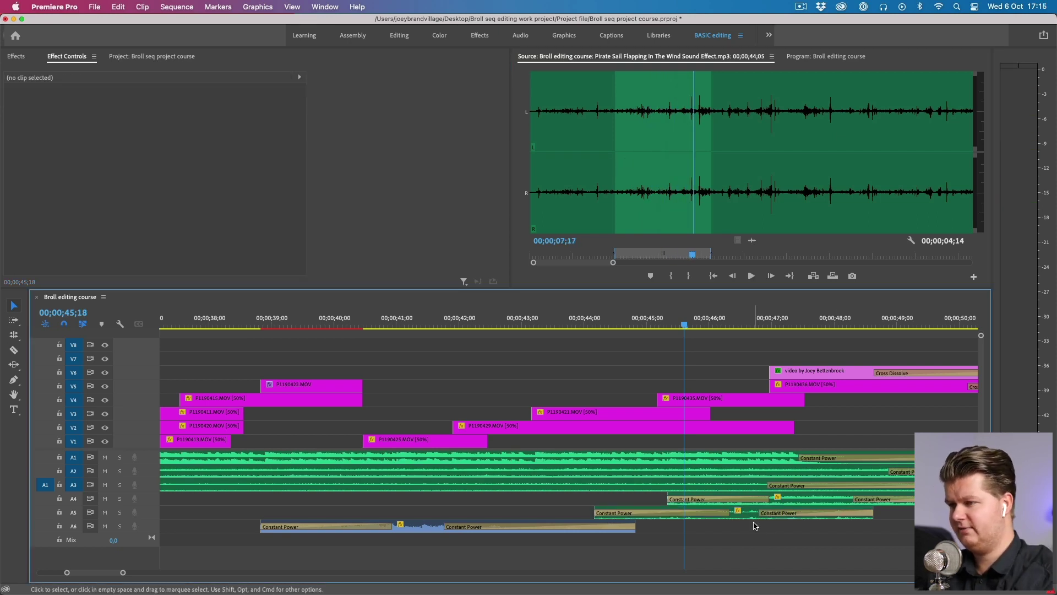
Review the ES_Catamaran Drive effect on A4 beneath the closing wave shot at 00;00;47;09.
{"action": "scroll", "coordinate": [714, 507], "scroll_direction": "right", "scroll_amount": 3}
{"action": "left_click", "coordinate": [731, 505]}
{"action": "scroll", "coordinate": [744, 504], "scroll_direction": "right", "scroll_amount": 6}
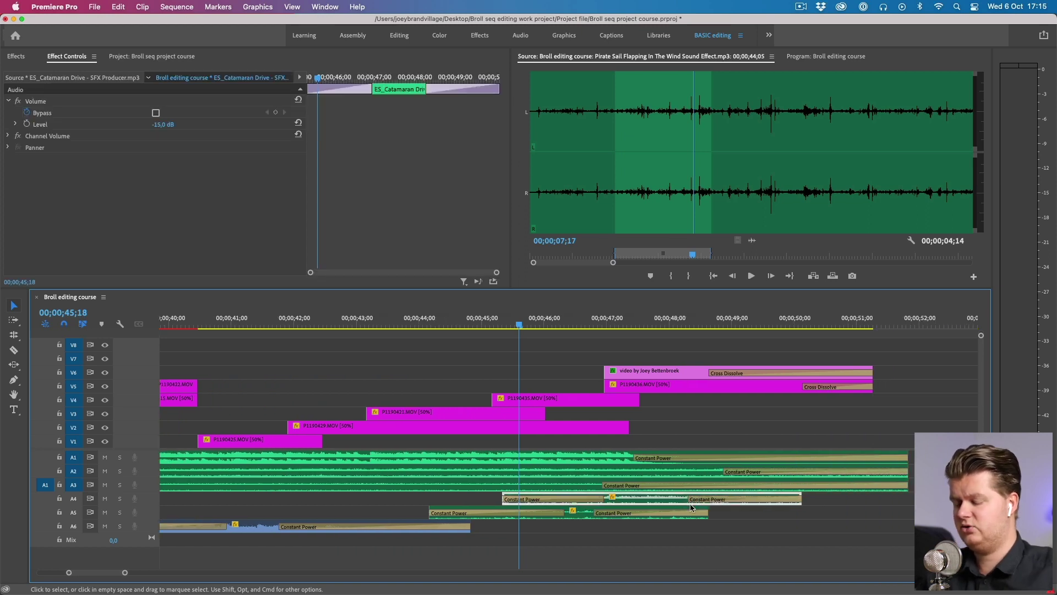
{"action": "left_click", "coordinate": [625, 320]}
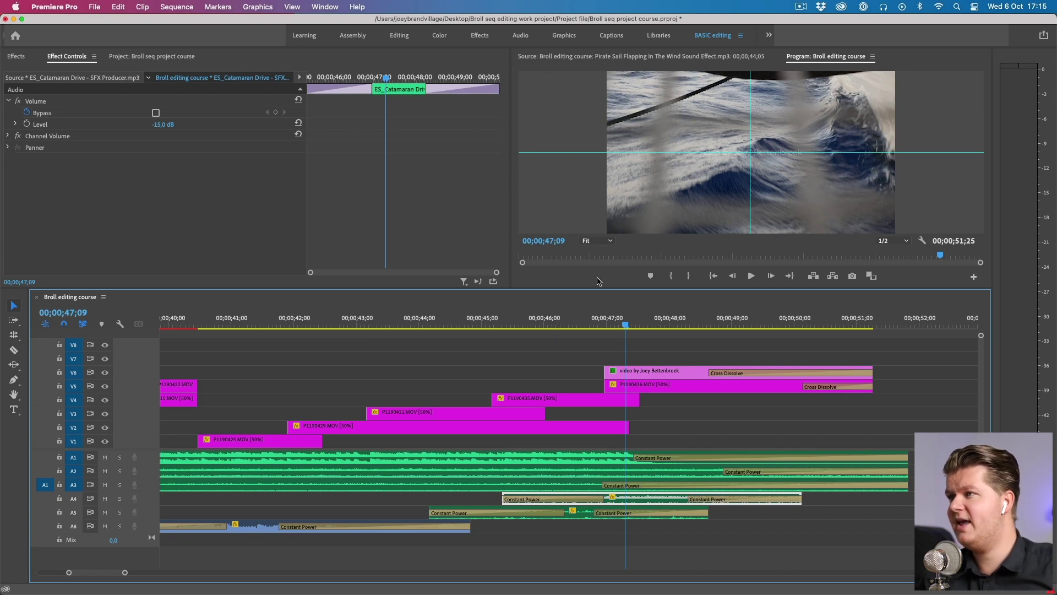
{"action": "left_click", "coordinate": [673, 428]}
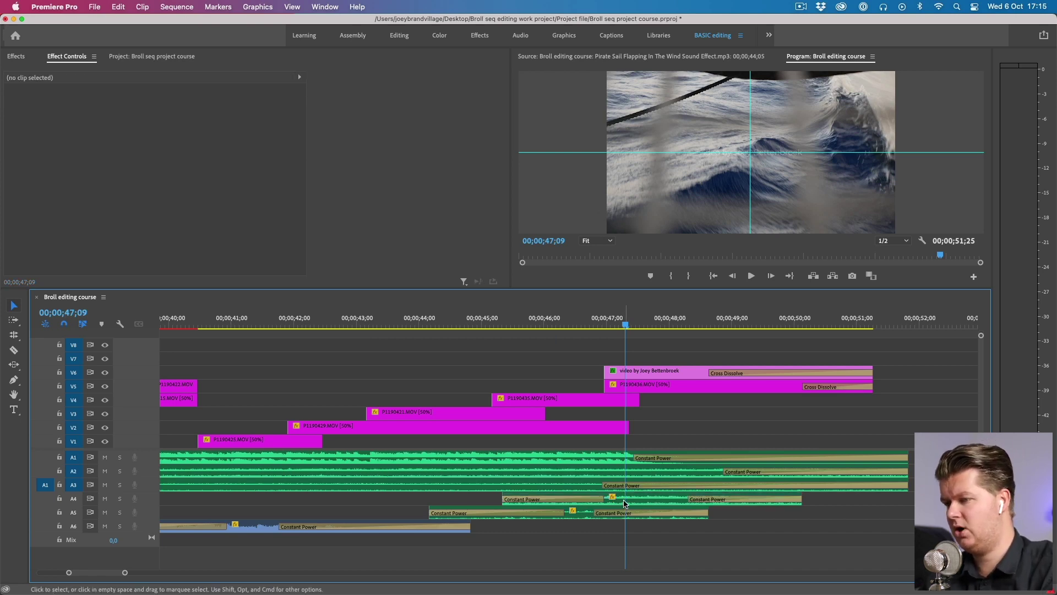
Reopen the first ES_Catamaran Drive effect on A4 in the Source Monitor and compare it with the stern shot at 00;00;11;27.
{"action": "key", "text": "minus"}
{"action": "key", "text": "minus"}
{"action": "scroll", "coordinate": [579, 495], "scroll_direction": "left", "scroll_amount": 5}
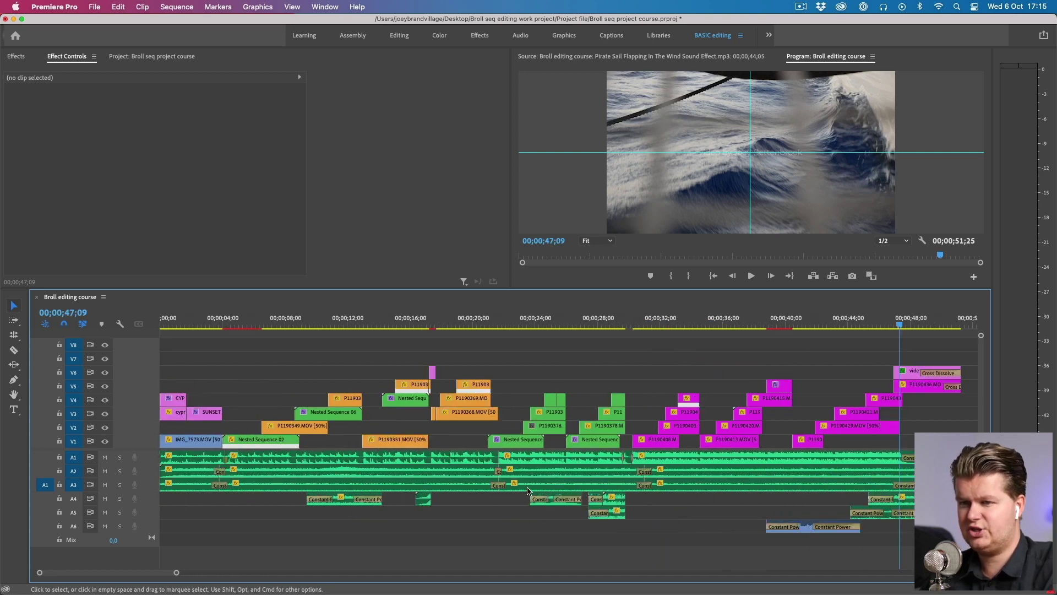
{"action": "double_click", "coordinate": [366, 505]}
{"action": "left_click", "coordinate": [363, 526]}
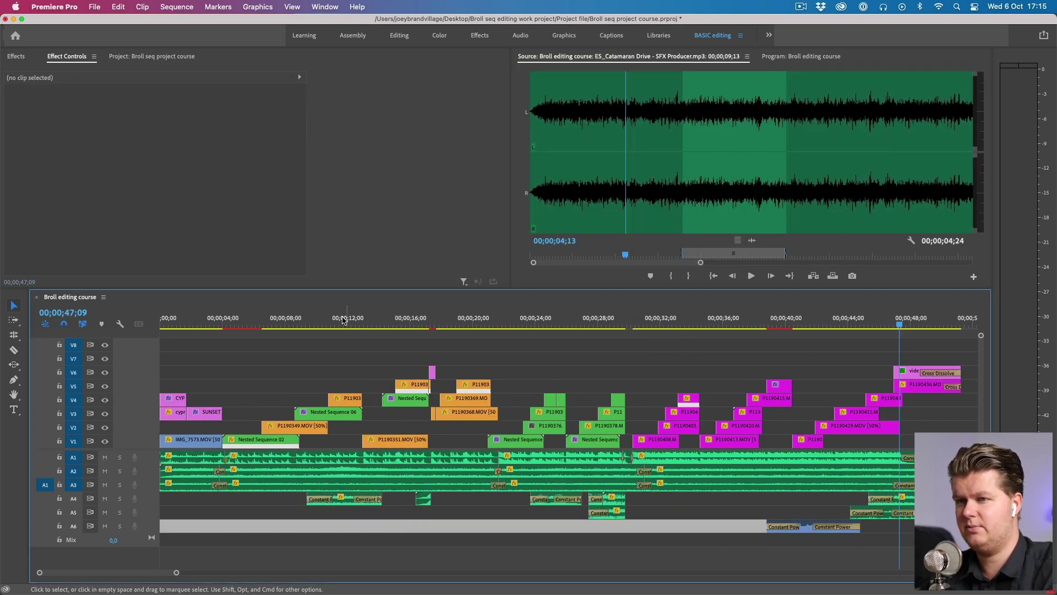
{"action": "left_click", "coordinate": [346, 320]}
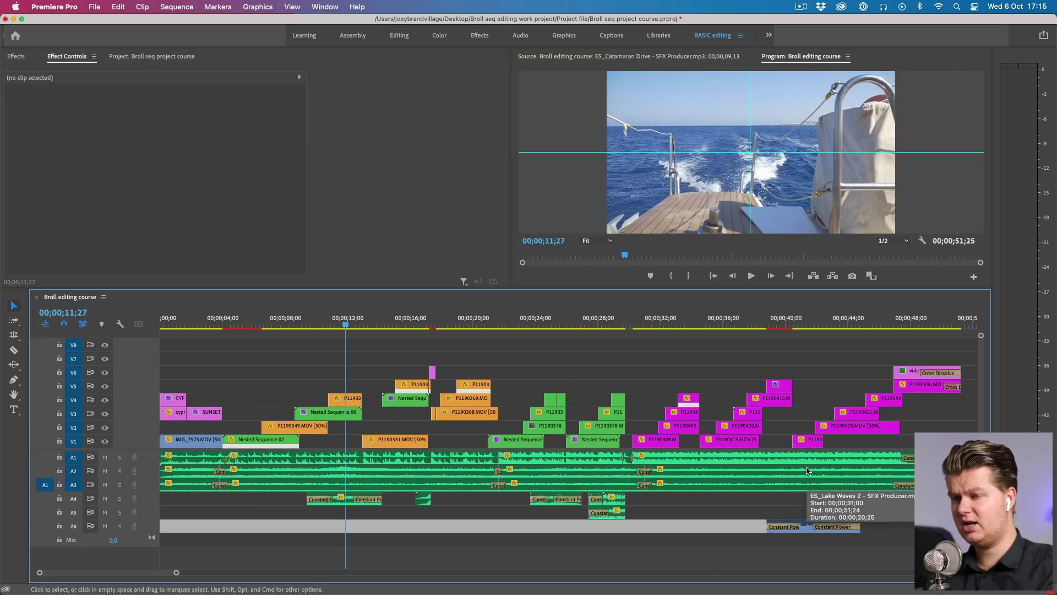
{"action": "left_click", "coordinate": [718, 522]}
{"action": "key", "text": "minus"}
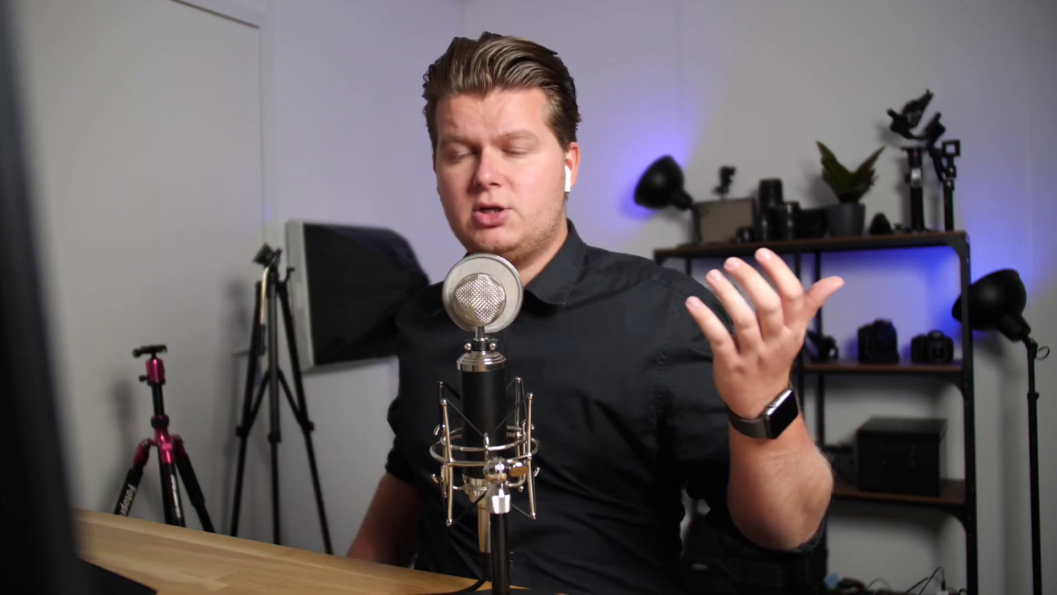